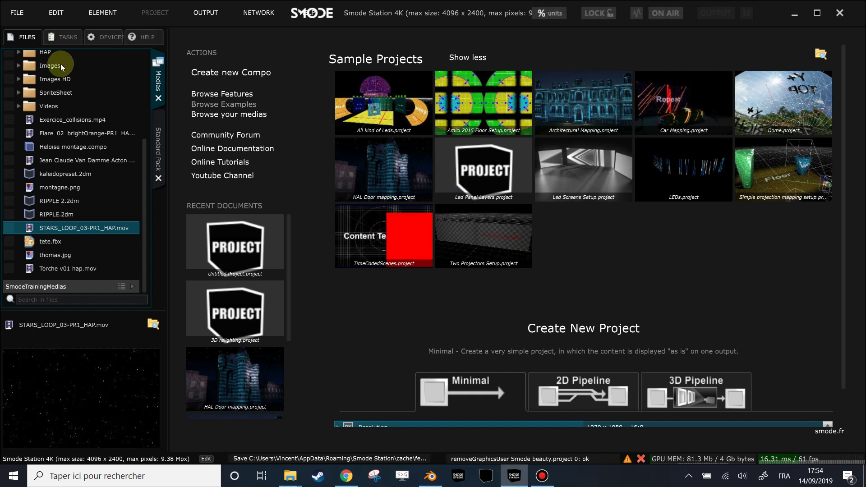
Create a new project with the Minimal wizard at 1920 x 1080, saved in SmodeTrainingMedias as "Smode Beauty"
left_click(17, 14)
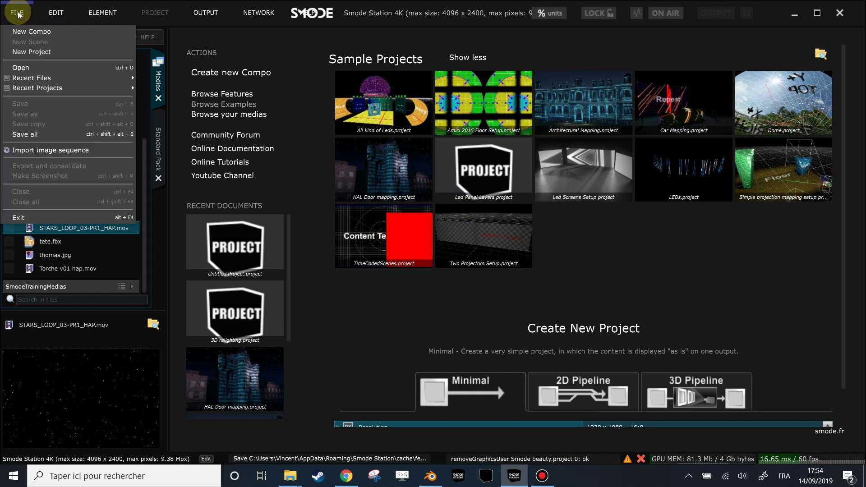
left_click(29, 53)
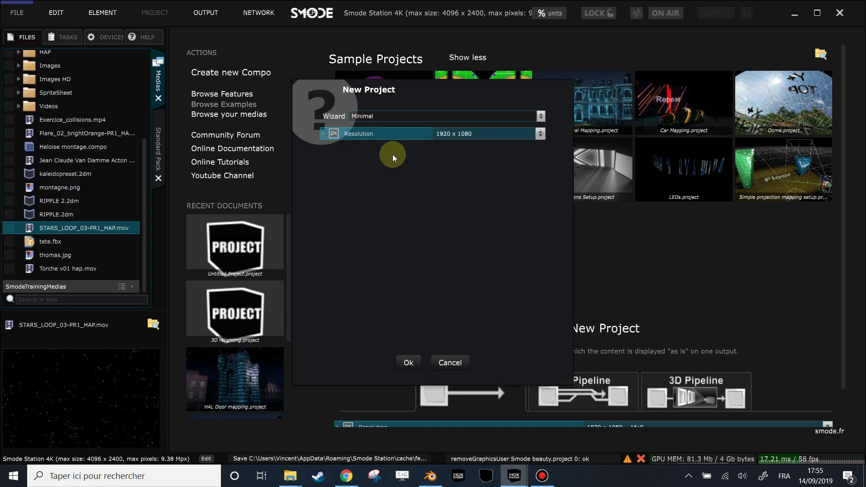
left_click(404, 357)
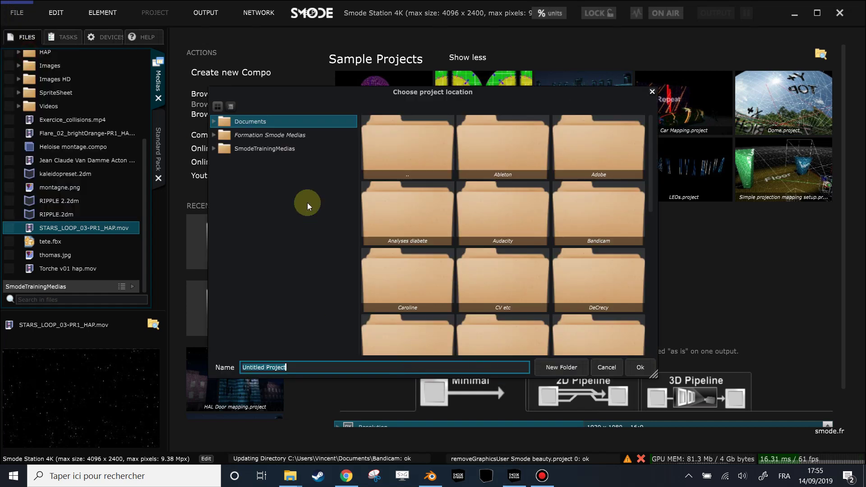
left_click(277, 140)
left_click(277, 148)
left_click(320, 367)
type("smode Beauty")
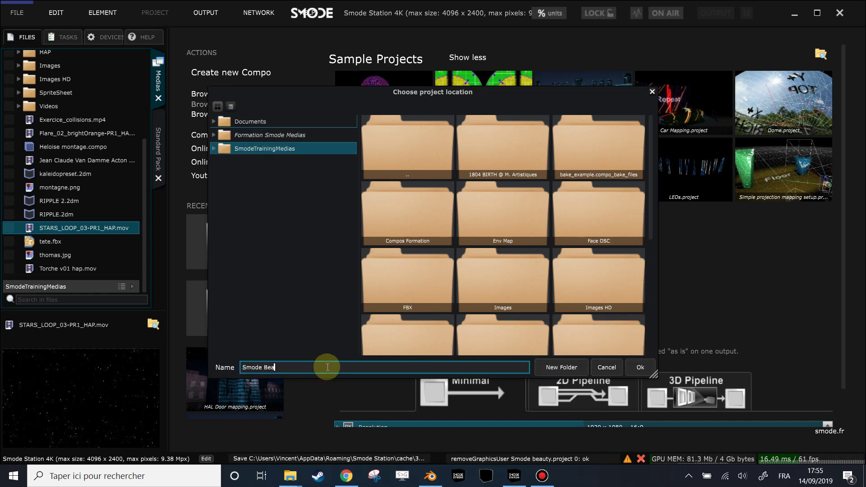
key("Return")
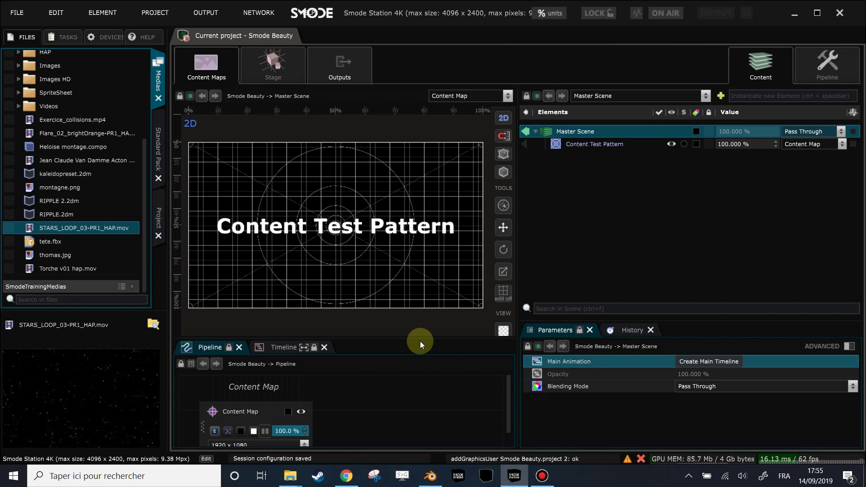
Enlarge the Pipeline area below the viewport so the whole Content Map block is visible
mouse_move(433, 337)
left_mouse_down()
mouse_move(437, 304)
mouse_move(434, 325)
left_mouse_up()
scroll(370, 244, "up", 2)
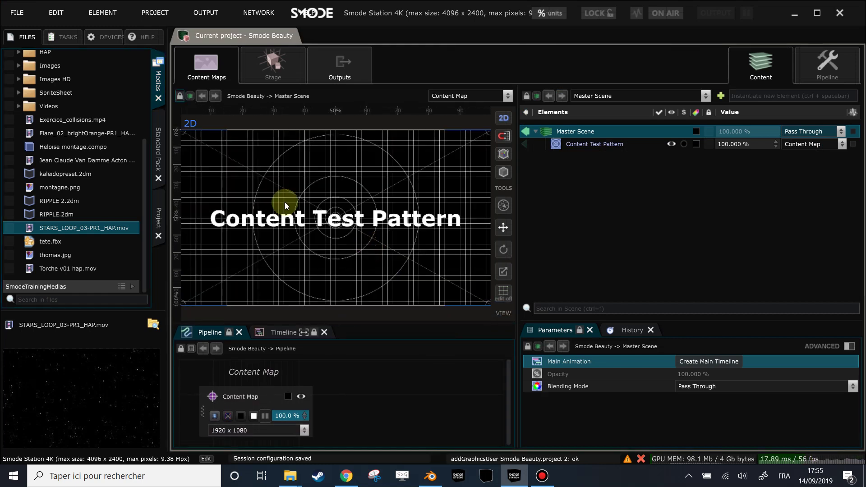
scroll(348, 204, "down", 2)
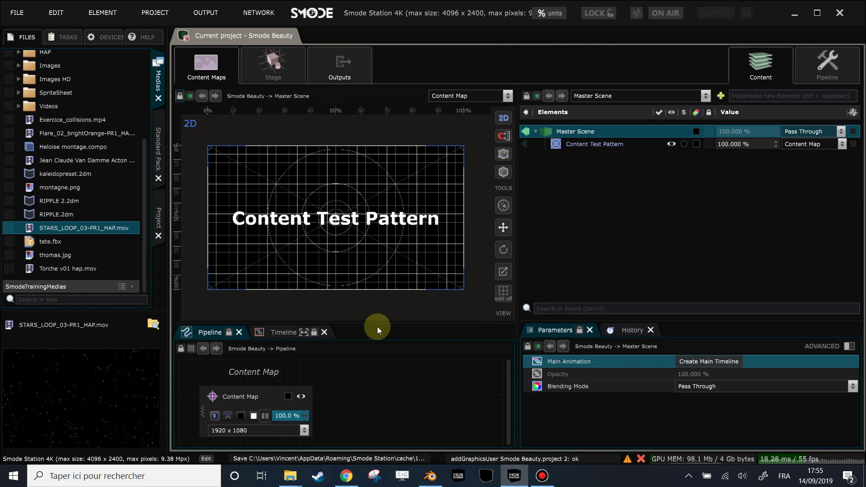
left_click_drag(381, 323, 383, 300)
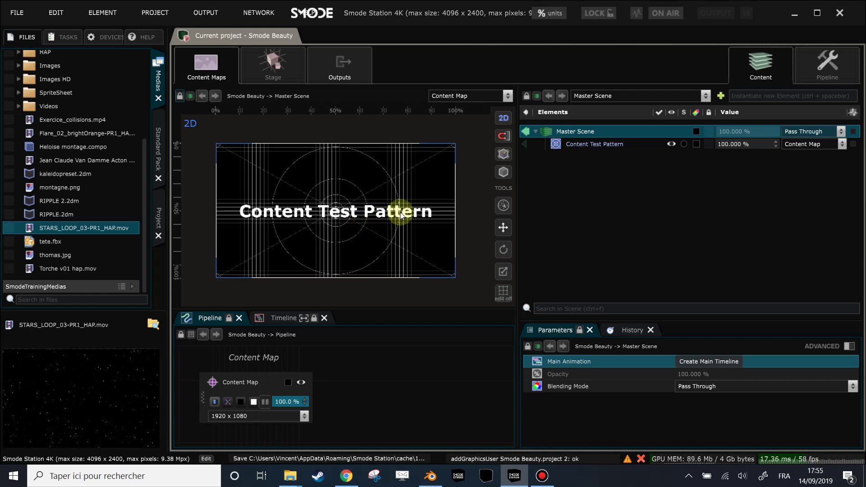
Rename the content map in the pipeline as "Led Screens"
left_click(242, 383)
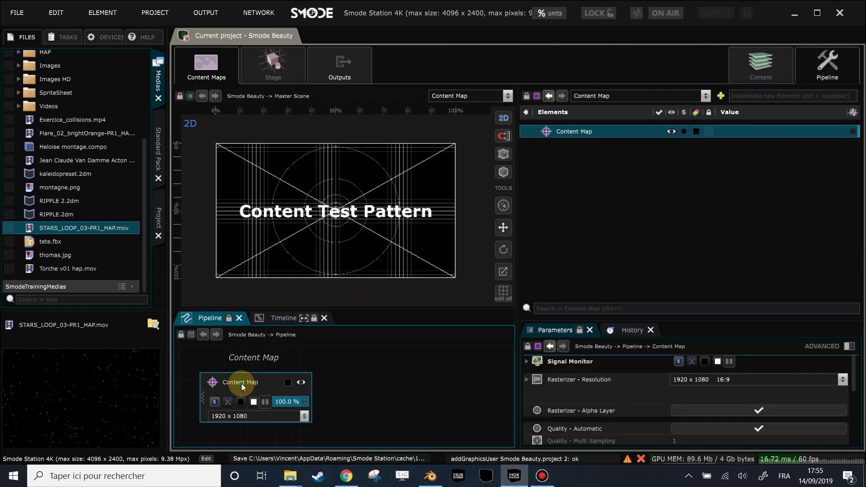
double_click(246, 381)
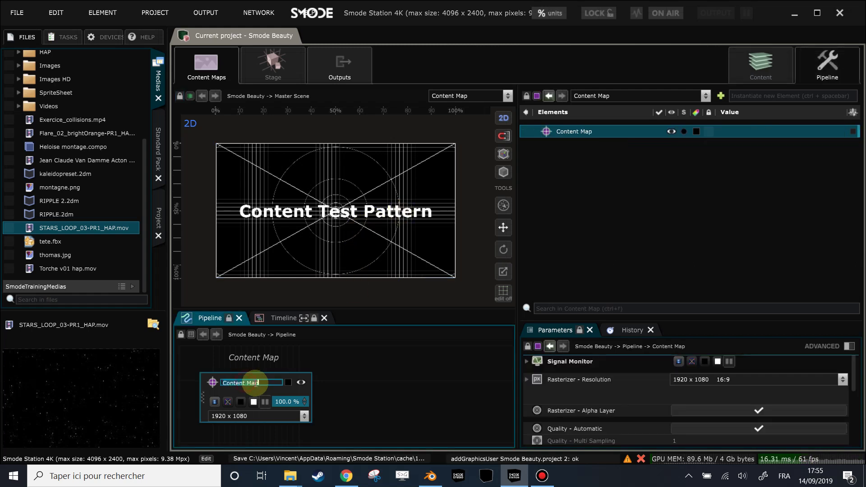
type("l")
type("ed Screen")
type("s")
key("Return")
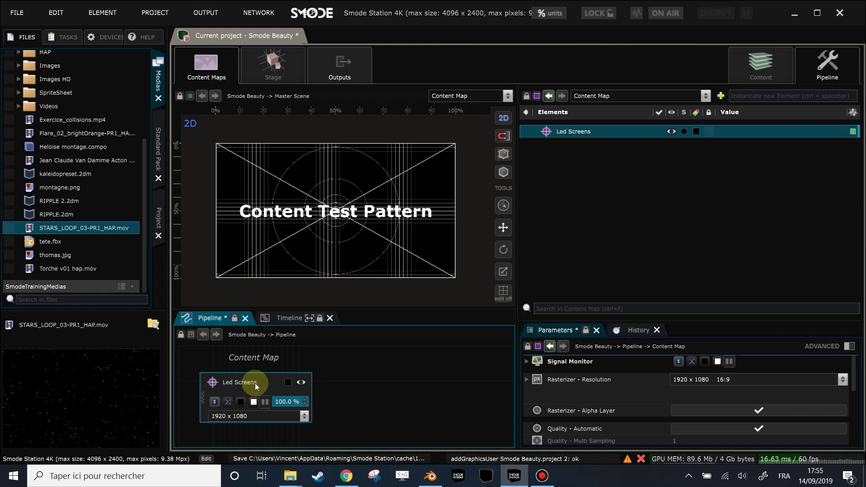
Add a Planar Led Screen to the stage with Led Screens as its content
left_click(770, 66)
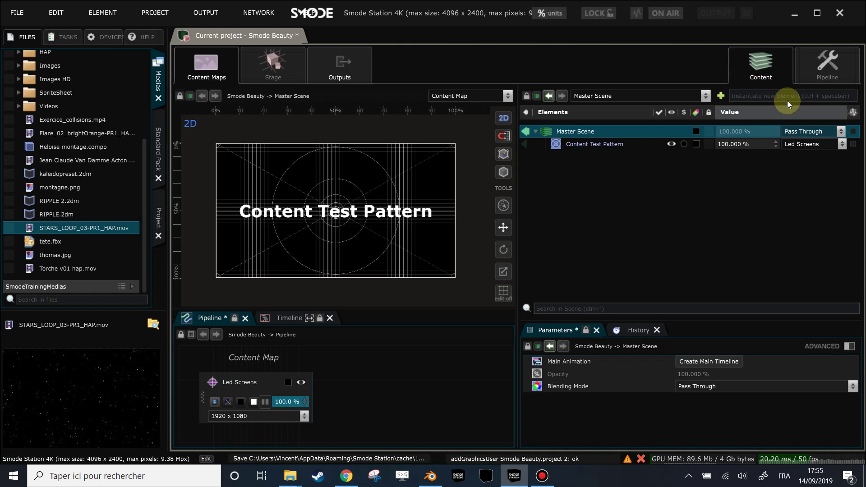
left_click(548, 95)
left_click(270, 66)
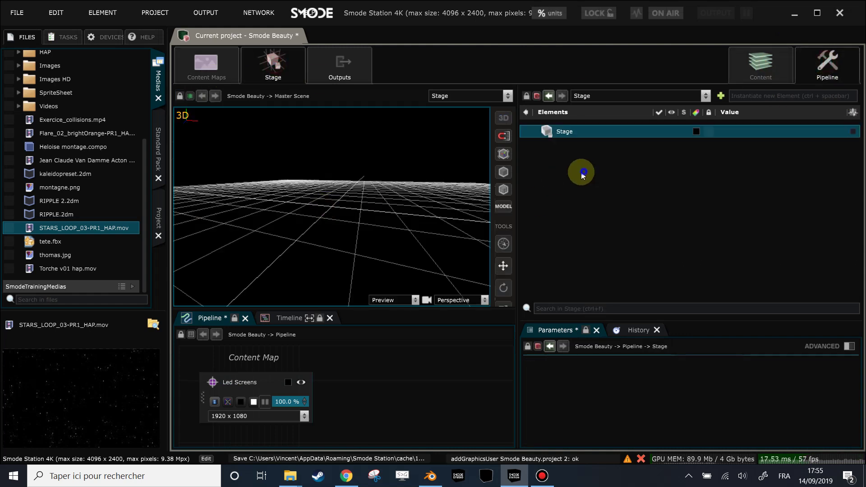
right_click(510, 174)
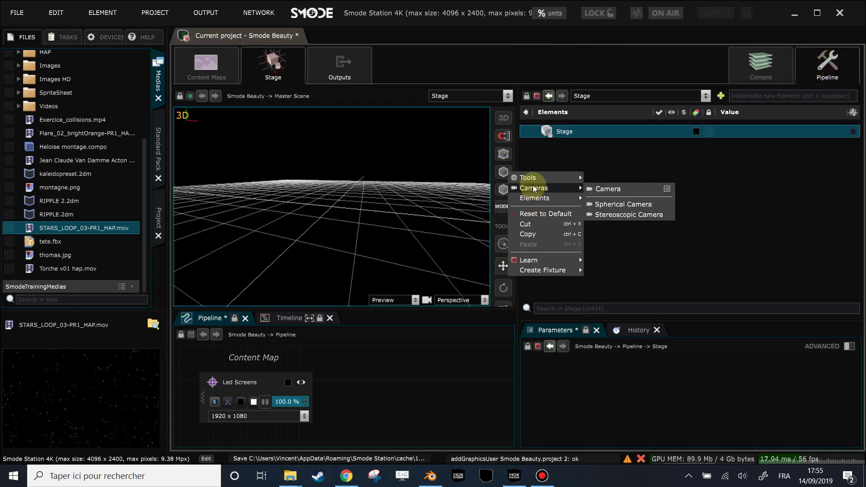
mouse_move(535, 198)
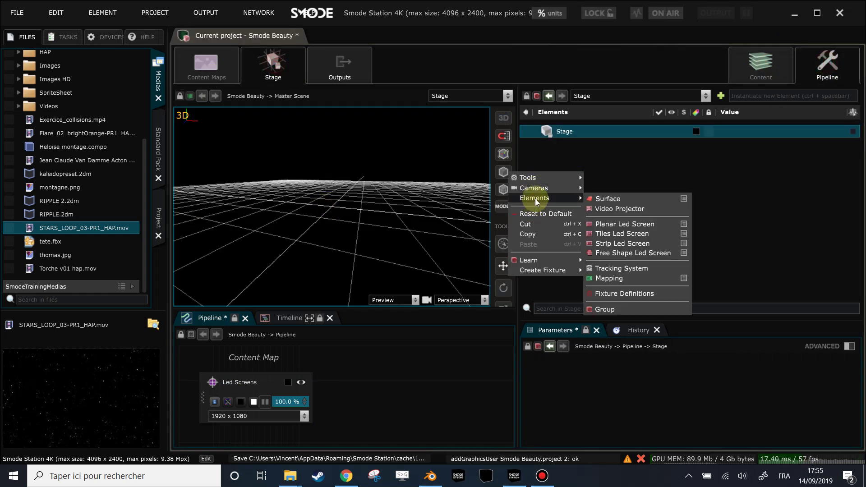
left_click(613, 224)
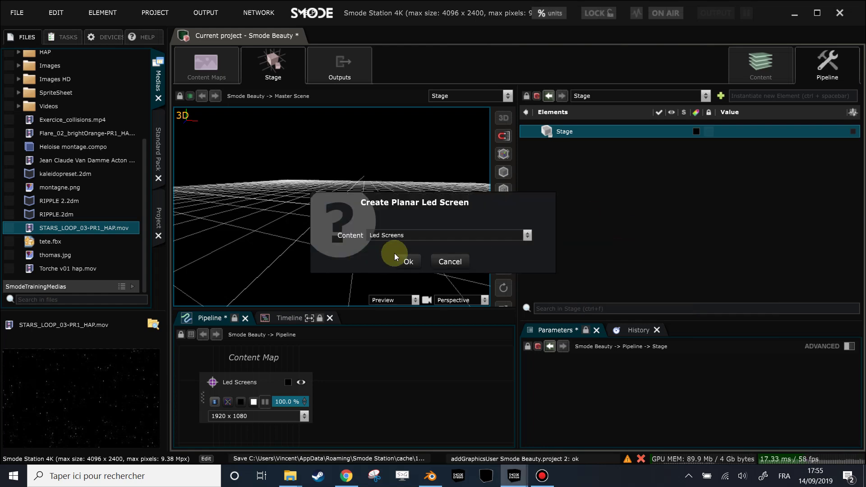
left_click(406, 261)
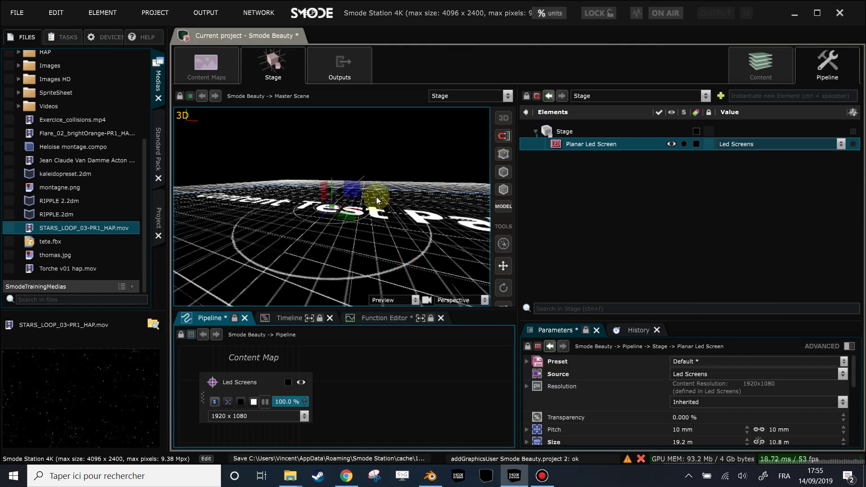
Stand the planar LED screen upright by setting its first placement orientation value to 90 degrees
left_click_drag(659, 319, 654, 183)
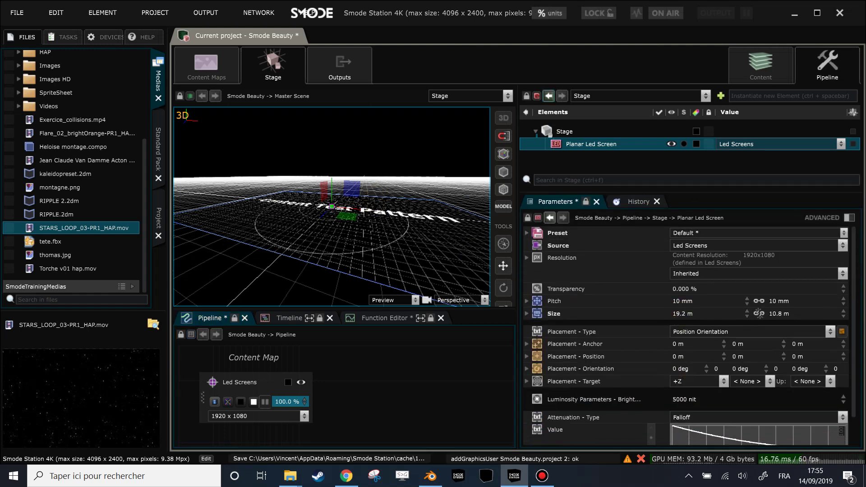
double_click(690, 368)
type("90")
key("Return")
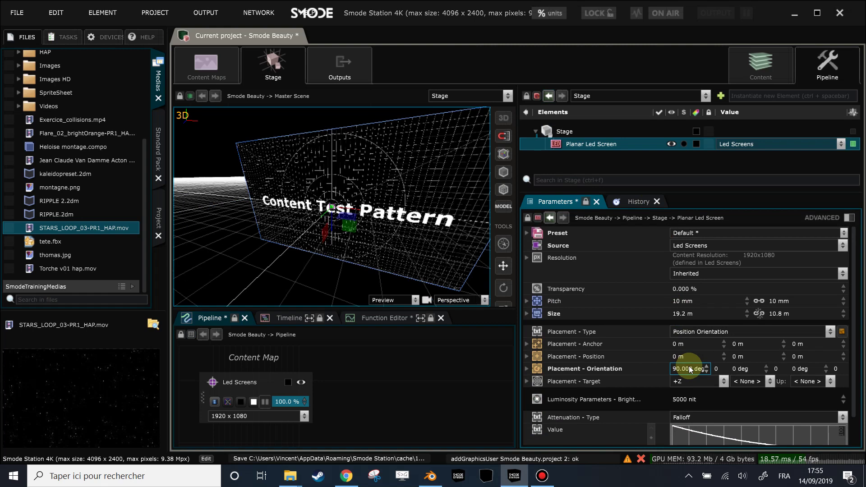
middle_click_drag(263, 216, 316, 289)
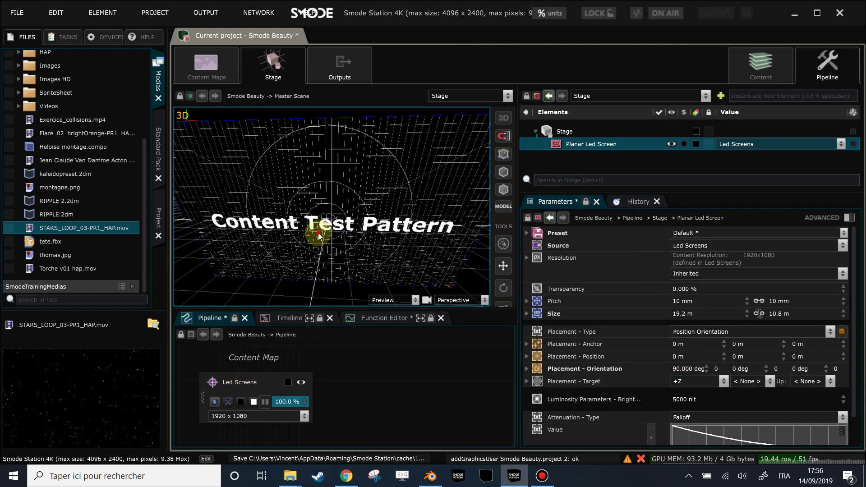
Split the Led Screens content map horizontally into 2 columns labelled with numbers
left_click(265, 383)
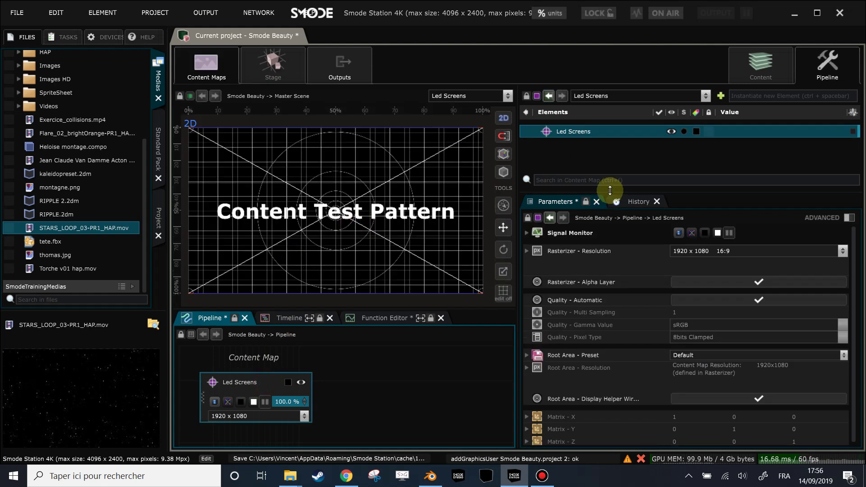
left_click_drag(613, 195, 616, 233)
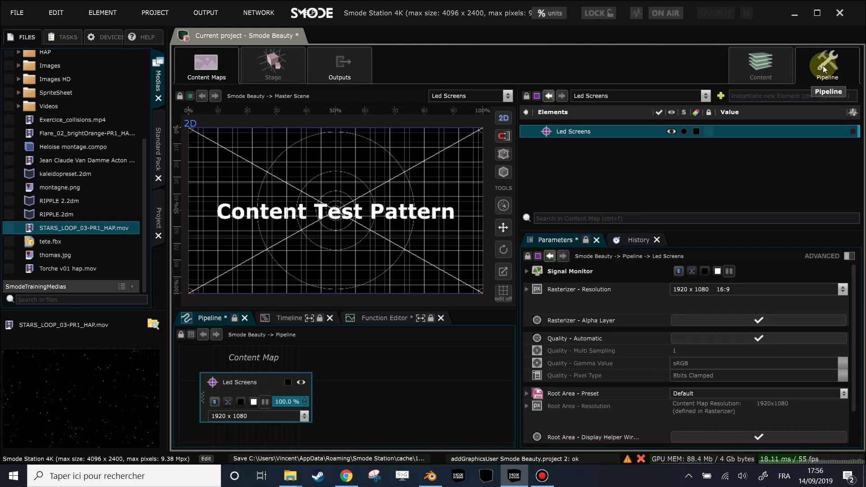
left_click(205, 74)
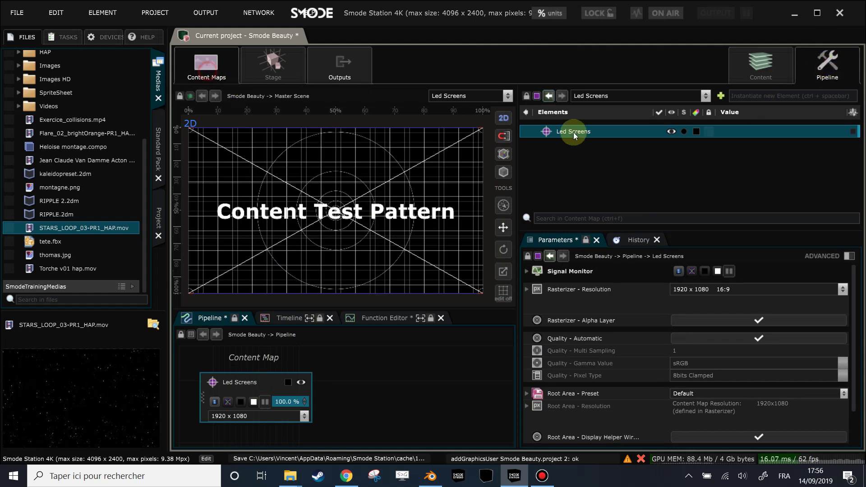
right_click(563, 130)
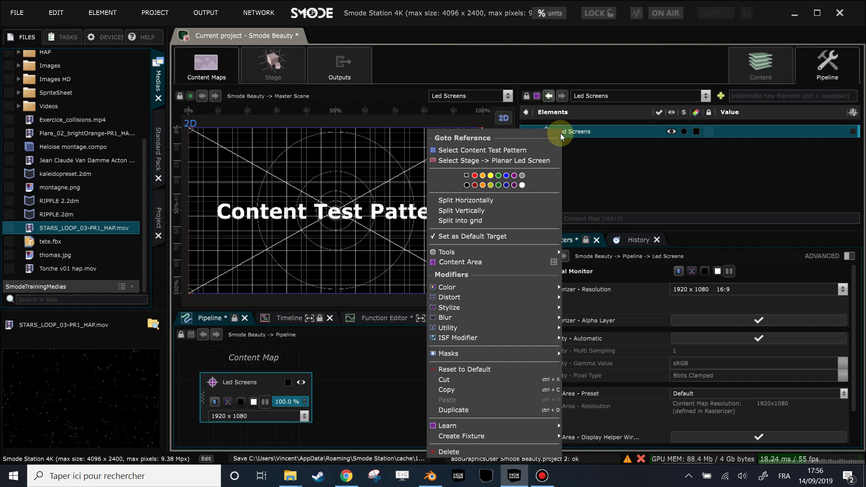
left_click(504, 200)
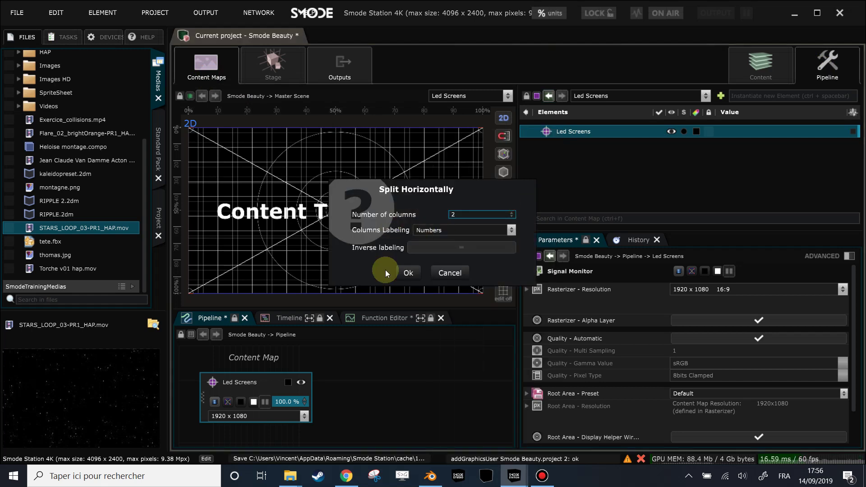
left_click(409, 274)
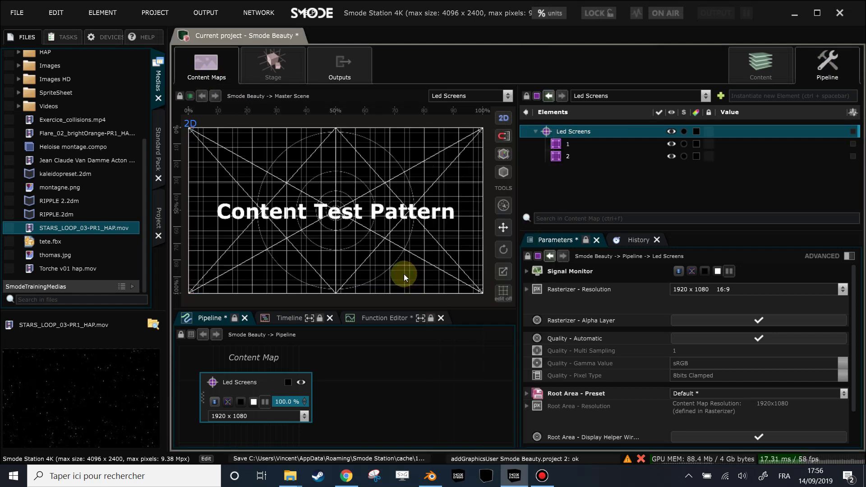
Rename content area 1 as "left" and content area 2 as "right"
left_click(568, 144)
double_click(572, 145)
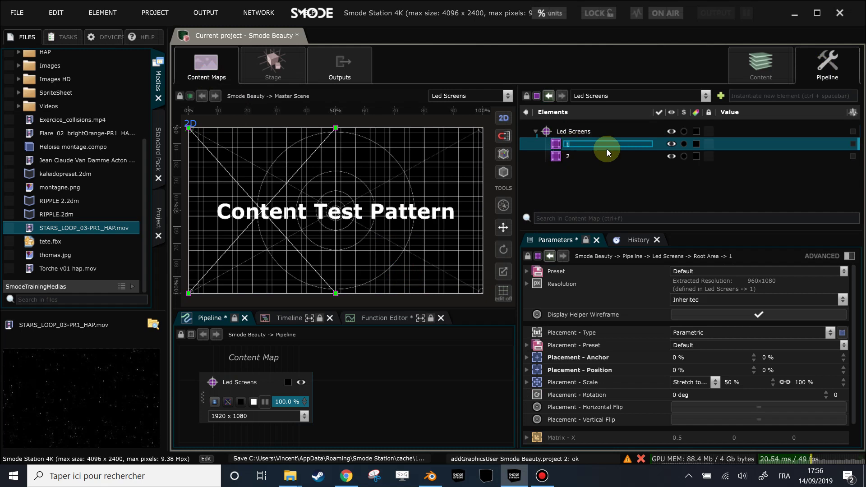
type("left")
key("Return")
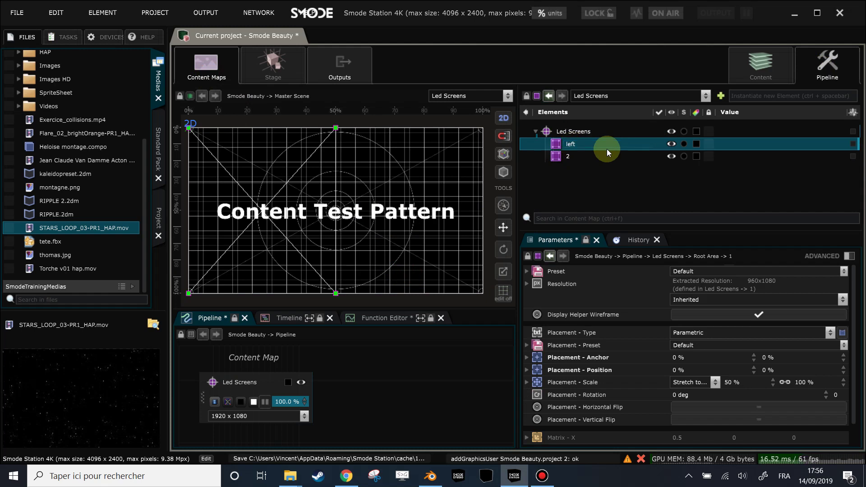
double_click(583, 158)
type("right")
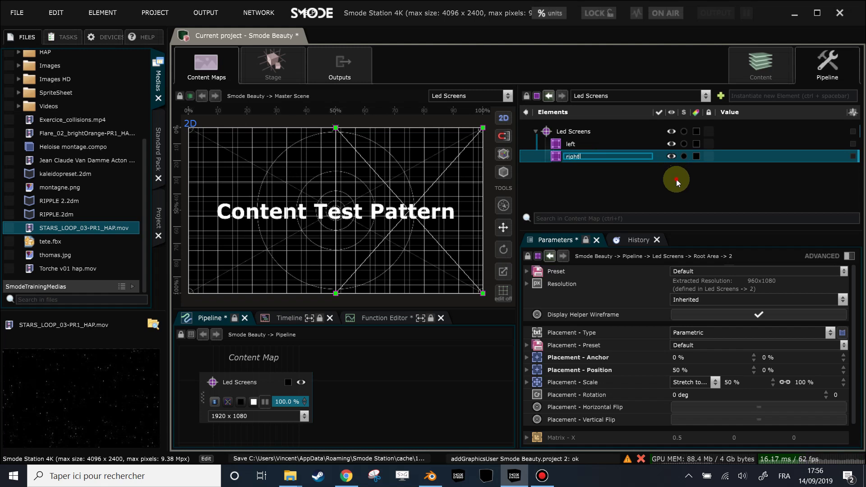
key("Return")
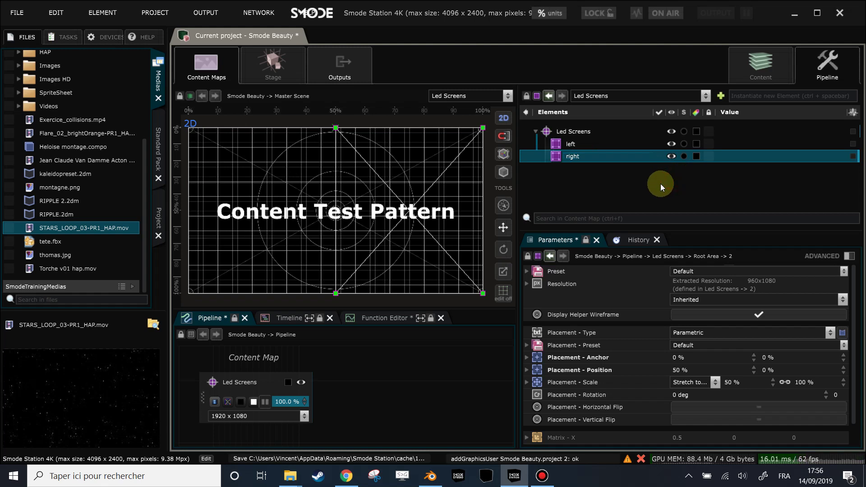
Set the label colour of the Led Screens content map to red
left_click(288, 382)
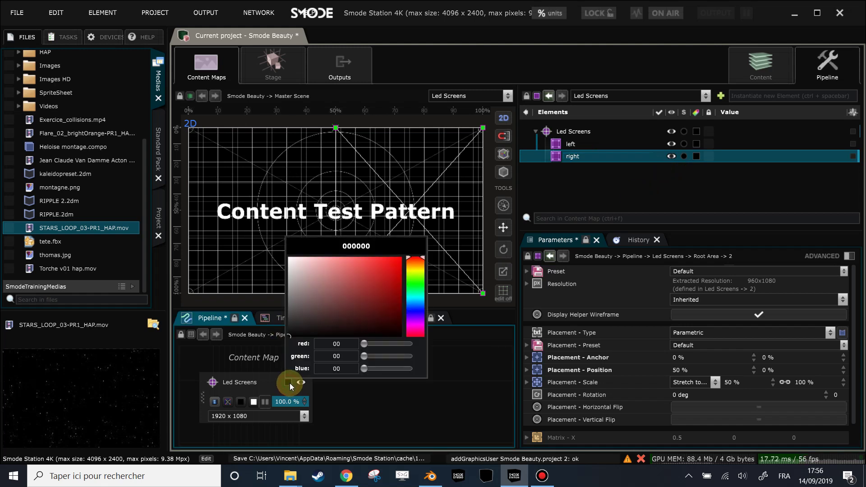
left_click(355, 304)
left_click(415, 209)
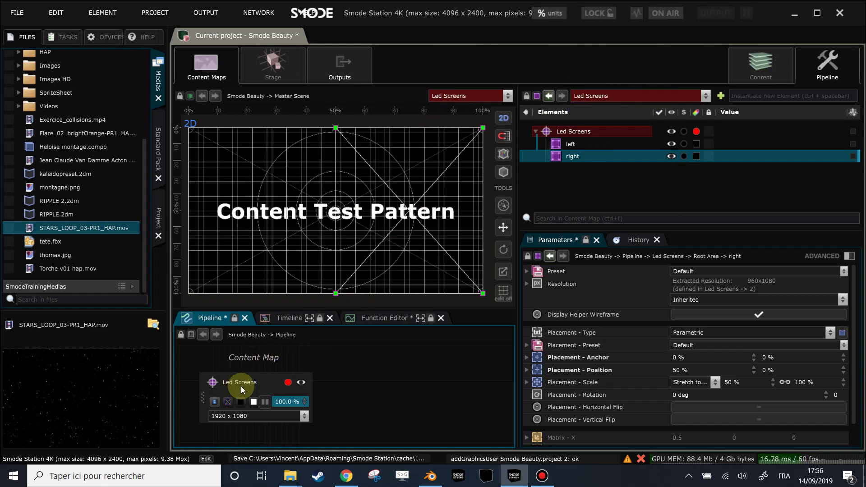
Set the label colour of both the left and right content areas to red
left_click(563, 144)
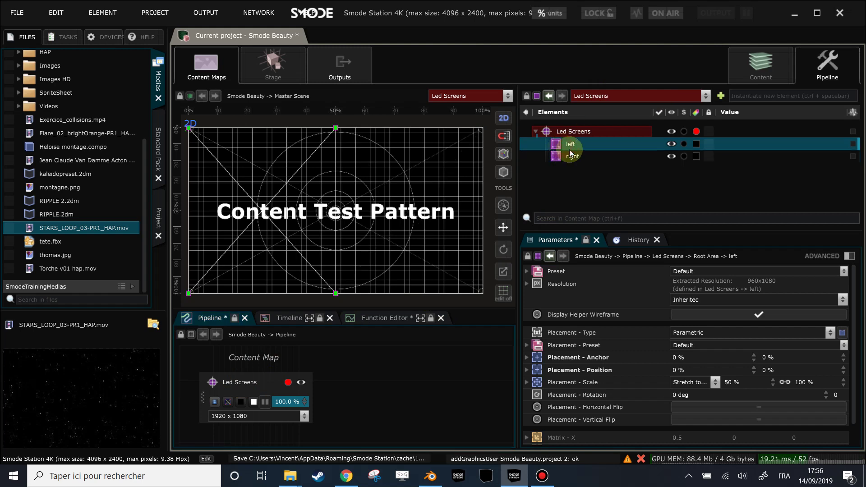
left_click(695, 144)
left_click(808, 169)
left_click(667, 161)
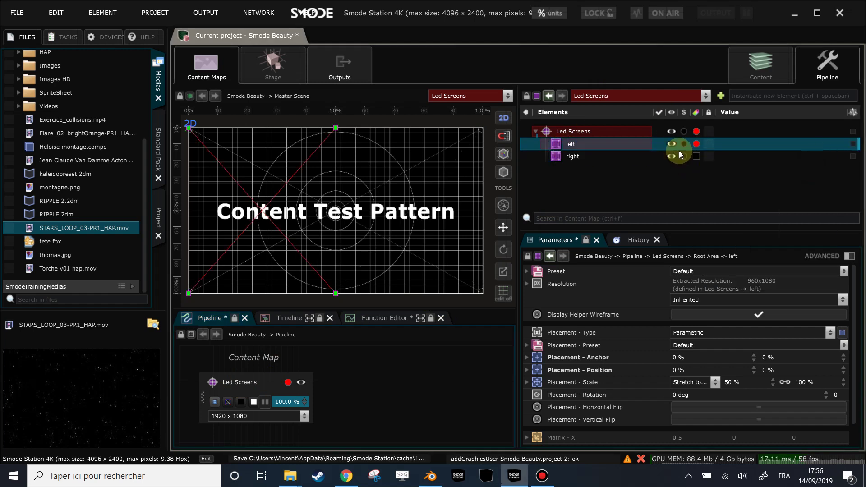
left_click(697, 156)
left_click(694, 161)
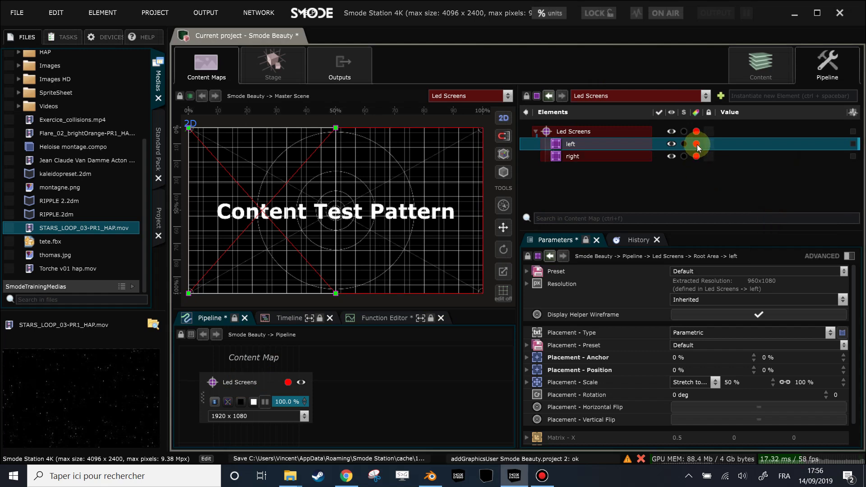
Set the label colour of the left content area to orange and of the right content area to yellow
left_click(696, 144)
left_click(827, 177)
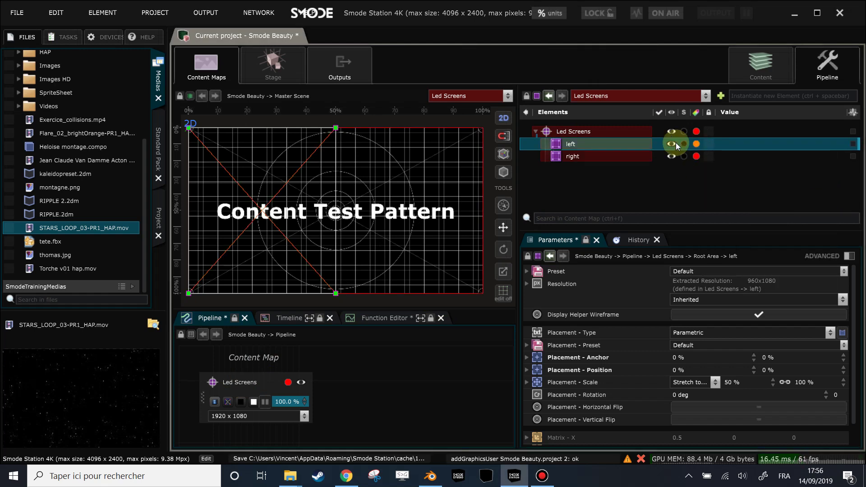
left_click(696, 157)
left_click_drag(822, 192, 825, 193)
left_click(741, 148)
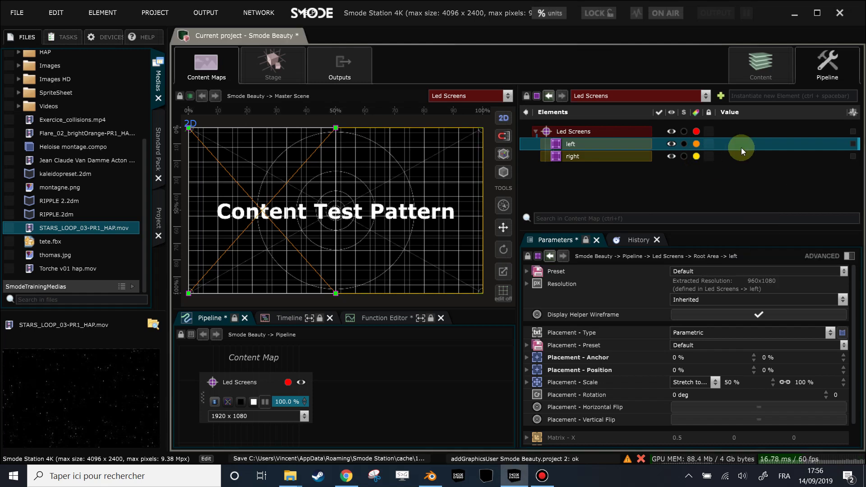
On the stage, check the planar LED screen's pitch and size, and set its source to the left area of Led Screens
left_click(274, 67)
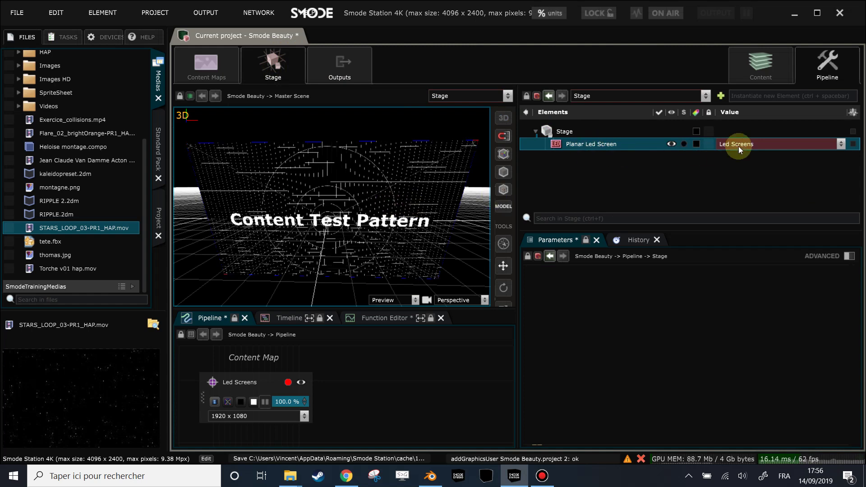
left_click(576, 145)
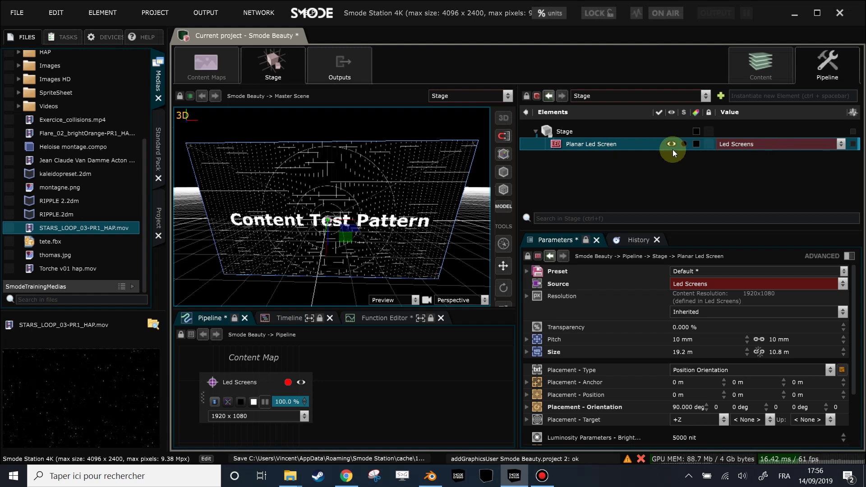
left_click(564, 339)
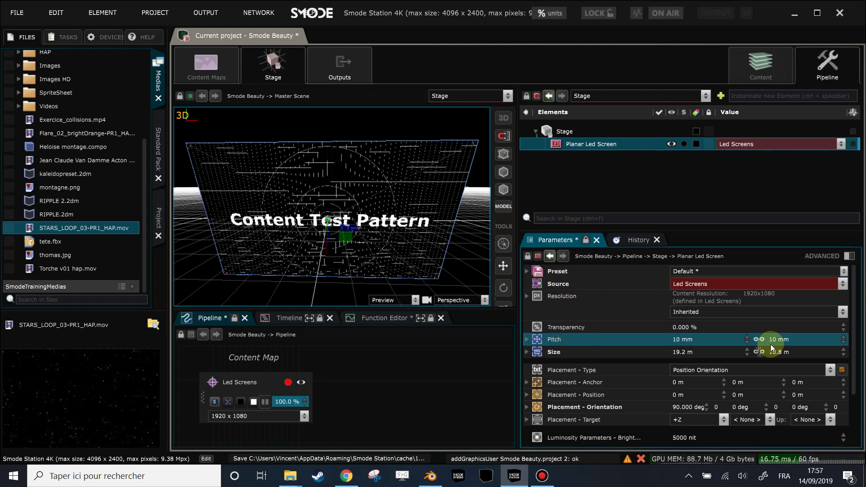
left_click(630, 355)
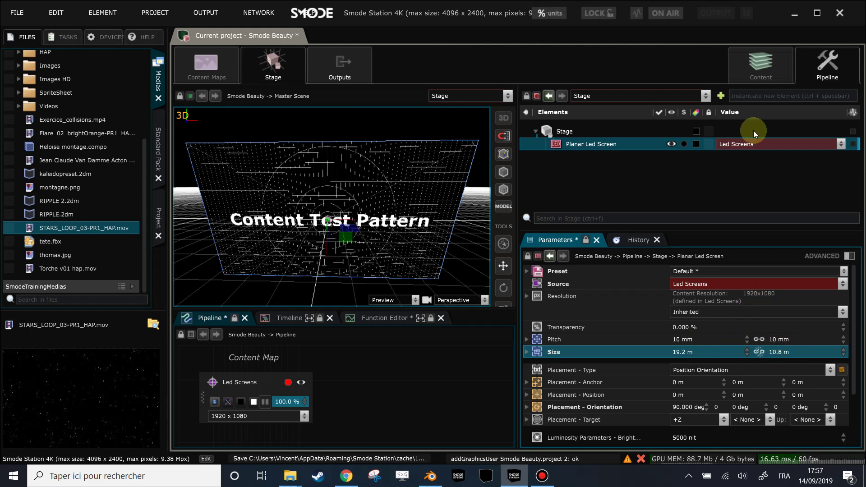
left_click(763, 144)
mouse_move(763, 156)
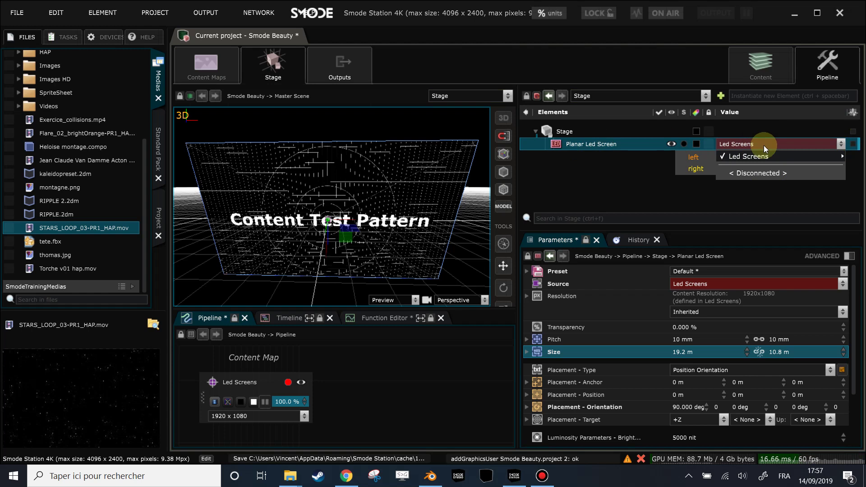
left_click(695, 156)
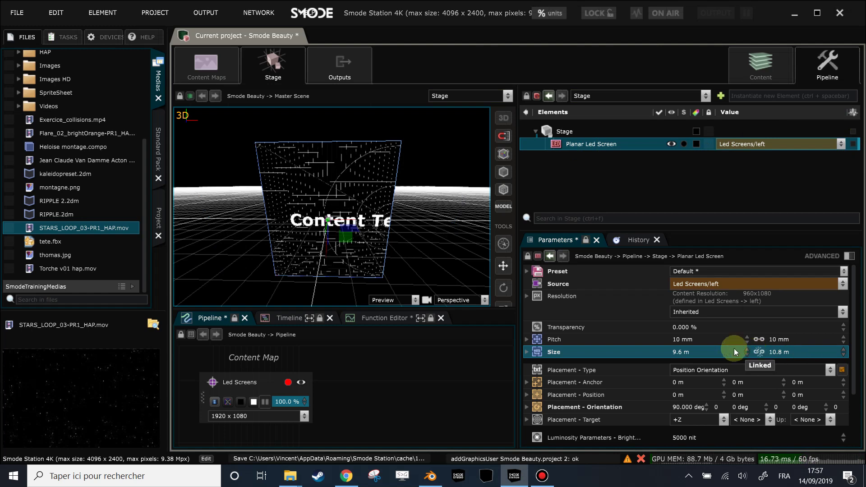
Rename the planar LED screen on the stage as "left"
left_click(575, 144)
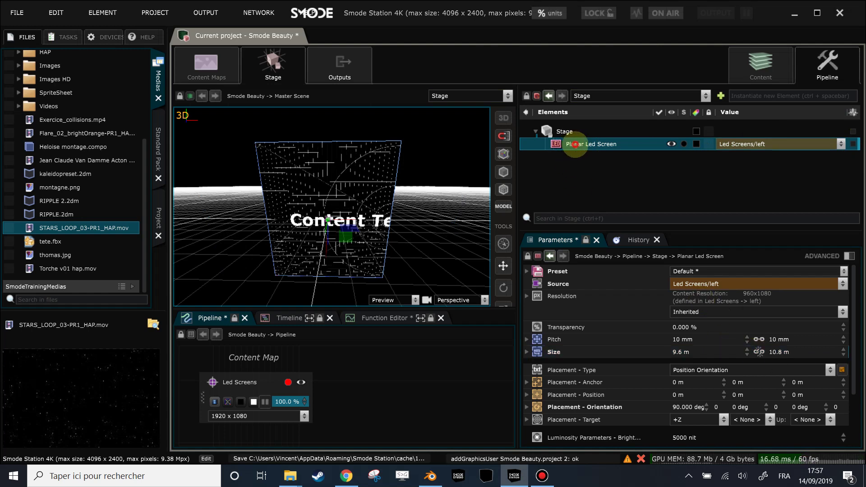
type("left")
key("Return")
Duplicate the left LED screen and rename the copy as "right"
key("ctrl+d")
left_click(572, 157)
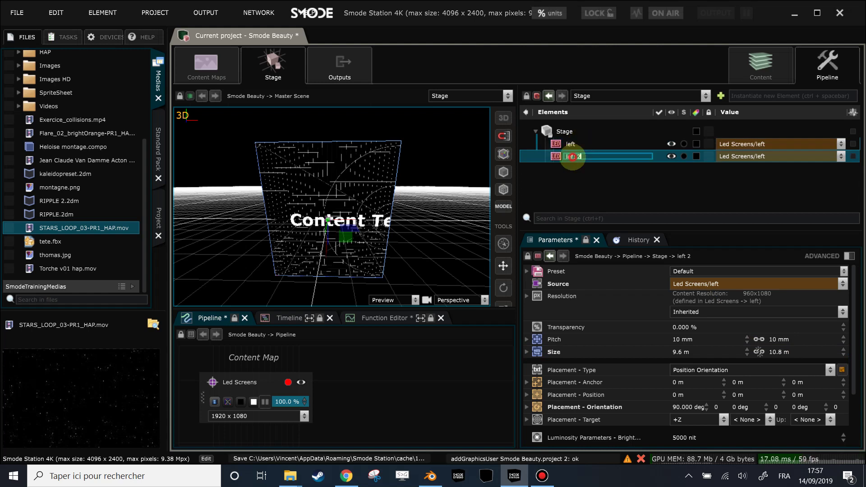
type("right")
key("Return")
Move the left screen to about -3.95 m and the right screen to about 5.22 m along X
left_click_drag(347, 221, 291, 219)
left_click(571, 143)
left_click(412, 202)
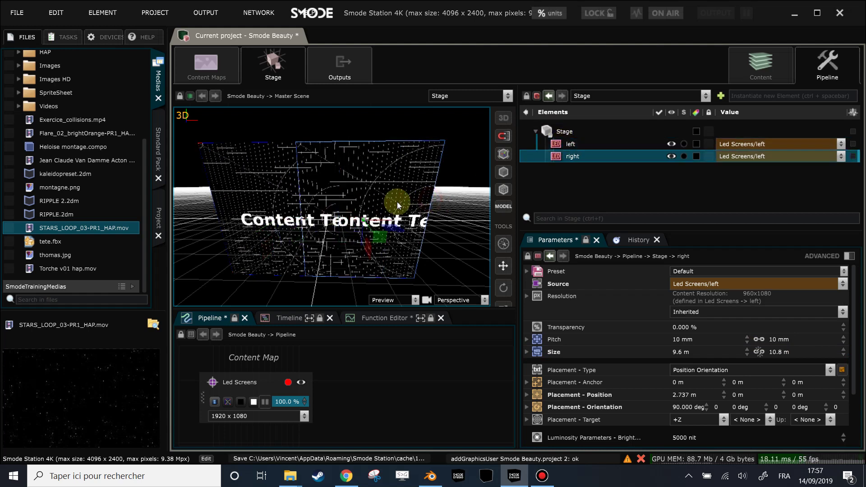
left_click_drag(385, 227, 429, 219)
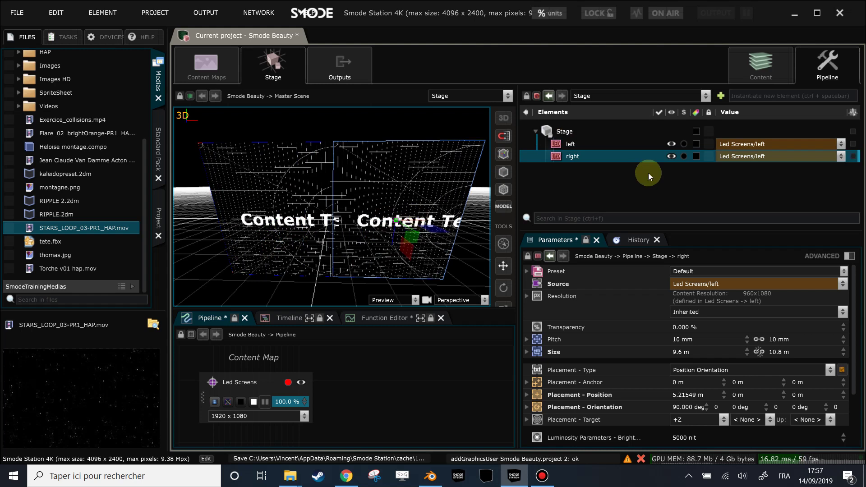
Set the source of the right LED screen to the right area of Led Screens
left_click(752, 156)
mouse_move(756, 172)
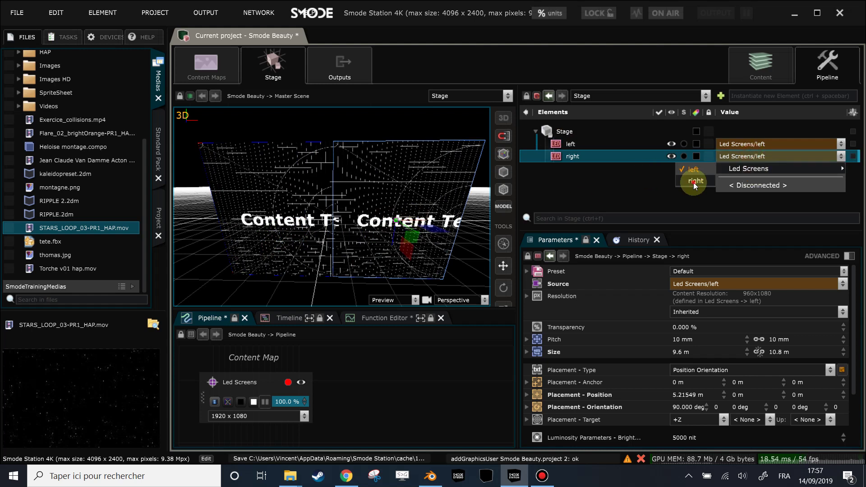
left_click(692, 181)
Reset the left screen's X position to 0 m and set its X anchor to half its width, 9.6/2 m
left_click(570, 144)
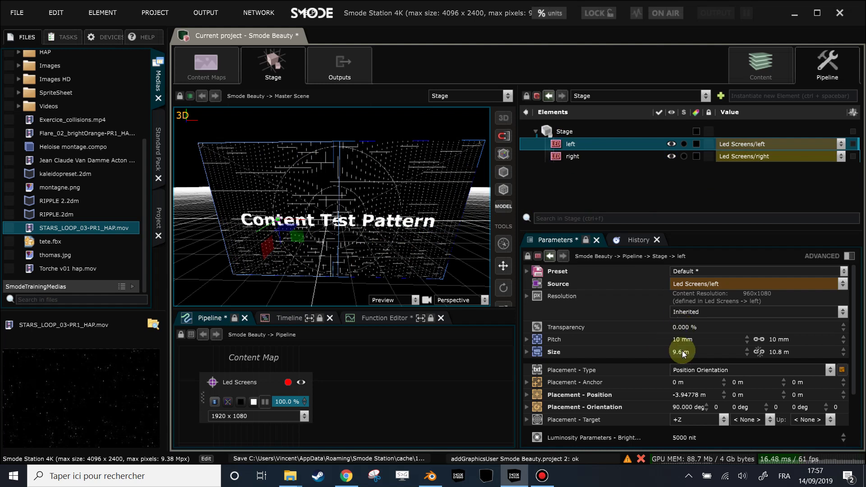
double_click(687, 394)
type("0")
key("Return")
double_click(704, 383)
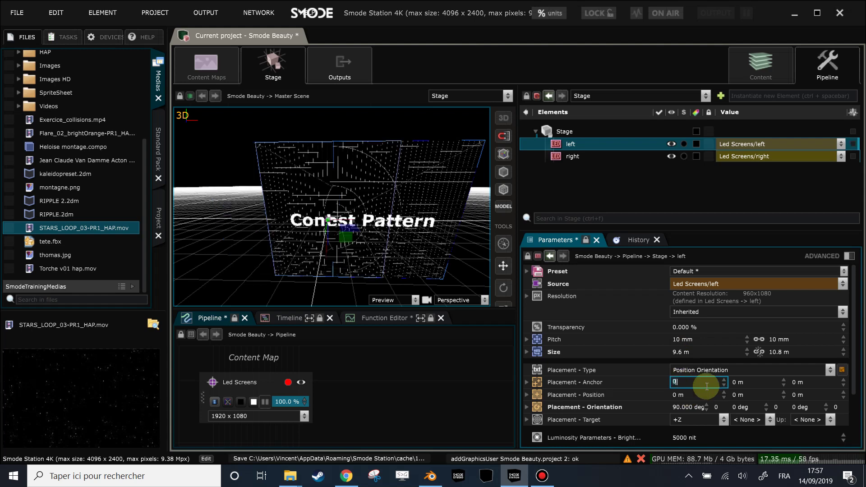
key("BackSpace")
type("9.6/2")
key("Return")
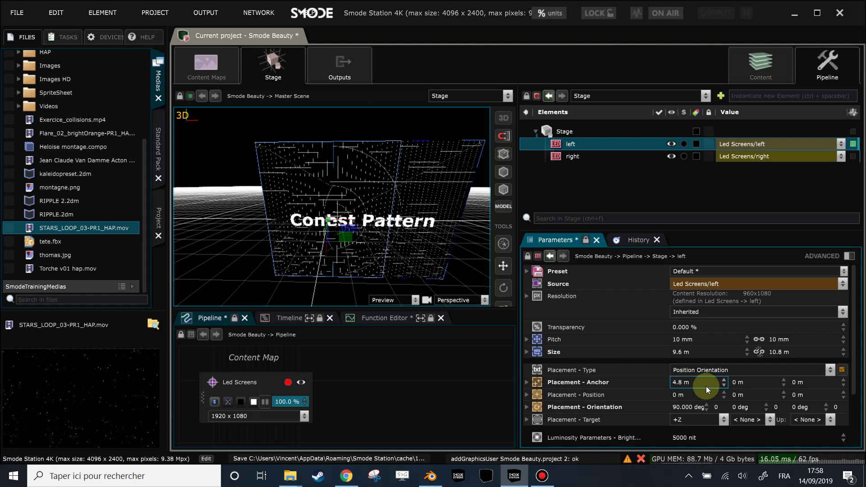
scroll(316, 229, "up", 3)
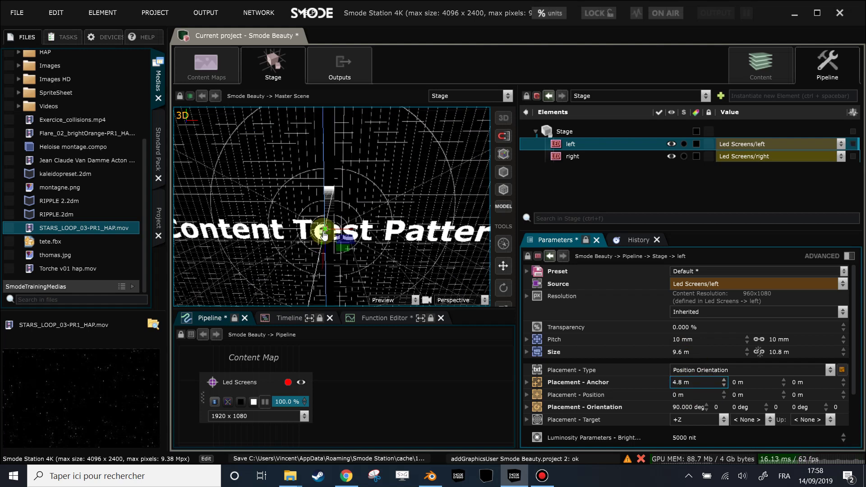
Reset the right screen's X position to 0 m and set its X anchor to -9.6/2 m
left_click(573, 156)
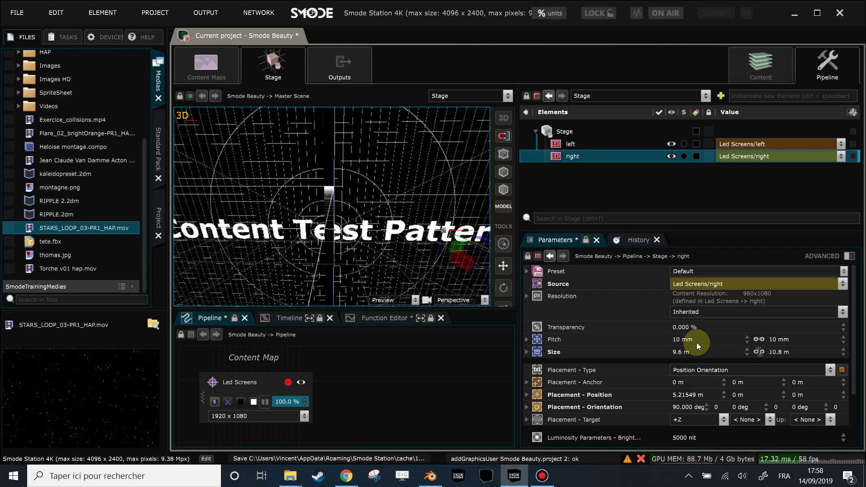
left_click(692, 396)
type("0")
key("Return")
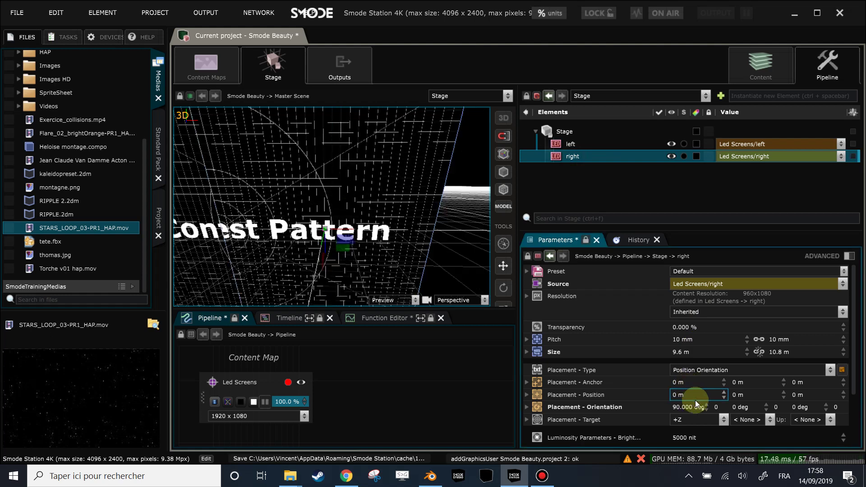
left_click(696, 386)
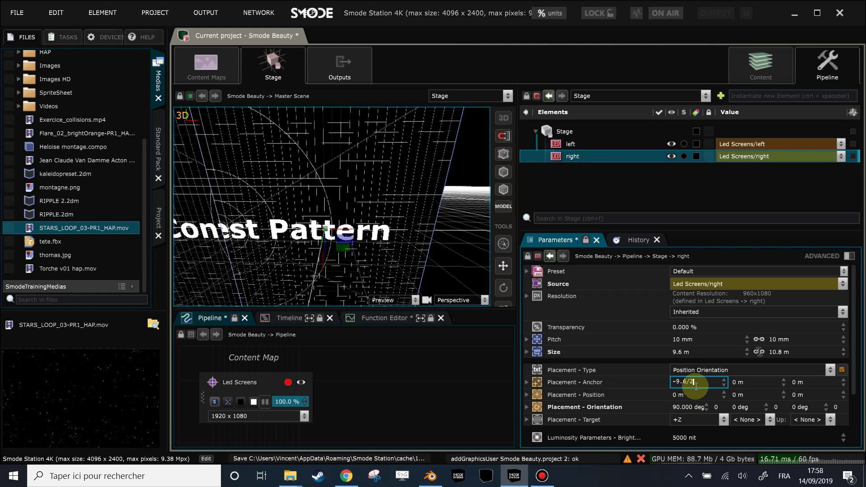
key("Return")
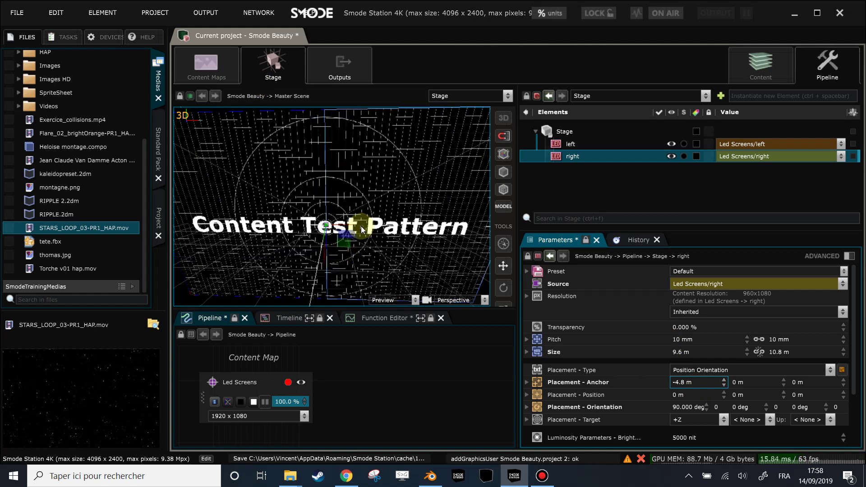
Open a gap between the screens by moving left to about -0.73 m and right to about 0.76 m along X
left_click(570, 144)
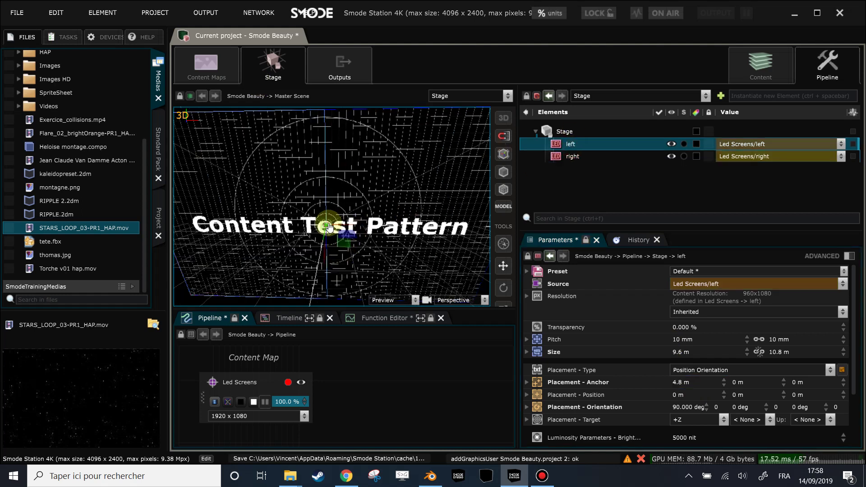
left_click(382, 203)
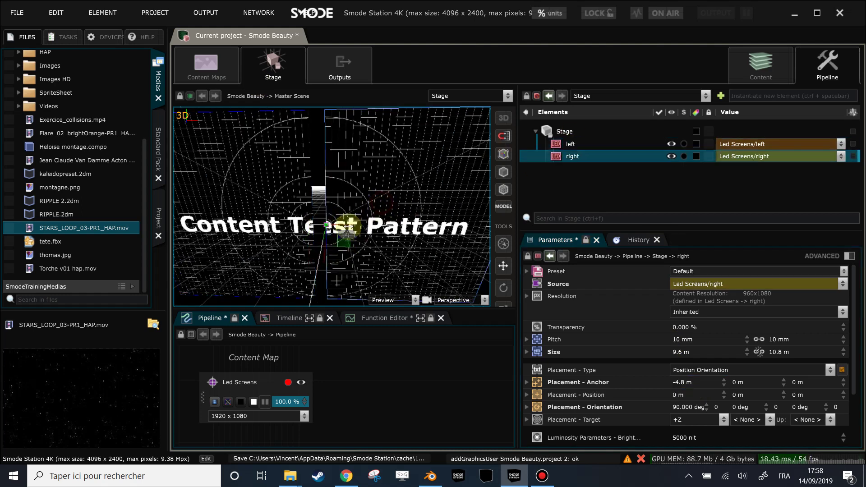
left_click_drag(339, 225, 354, 225)
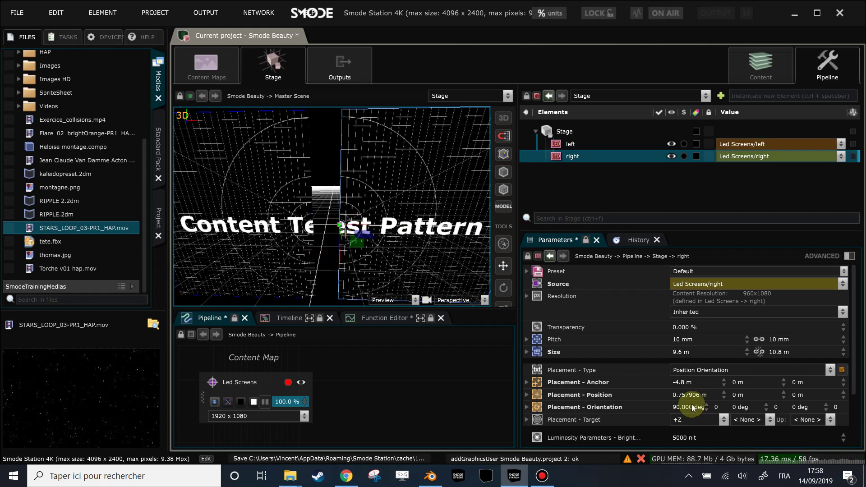
Rotate the right screen by setting its second orientation angle to -20 degrees
mouse_move(746, 406)
left_mouse_down()
mouse_move(740, 410)
mouse_move(759, 409)
left_mouse_up()
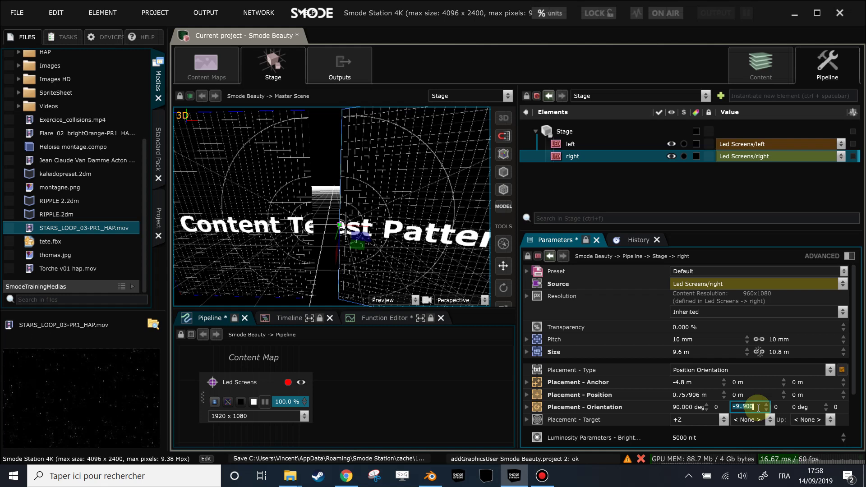
type("-")
key("Return")
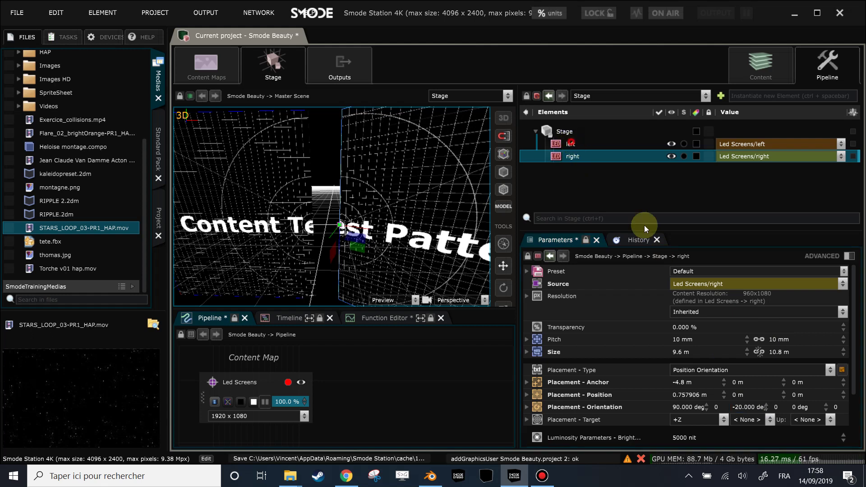
Rotate the left screen by setting its second orientation angle to 20 degrees
left_click(572, 144)
double_click(752, 407)
type("0")
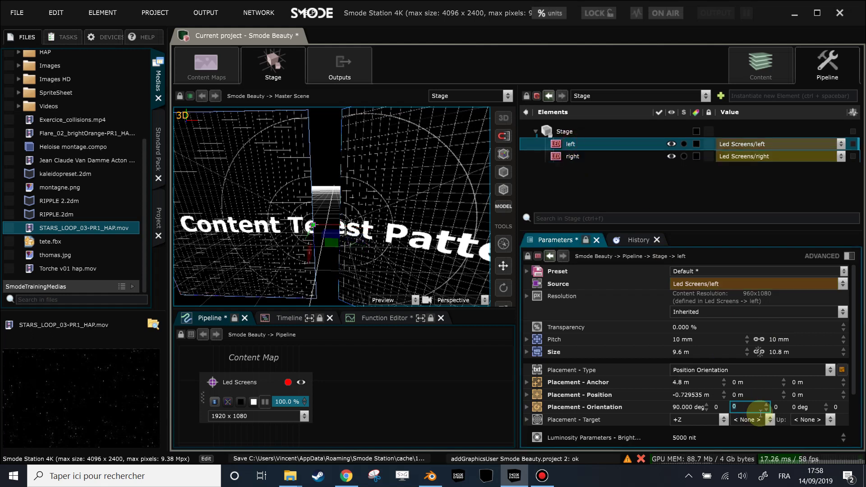
key("Return")
In the front view, raise the right screen by half its height by setting its Y position to 10.8/2 m
left_click_drag(375, 230, 326, 187)
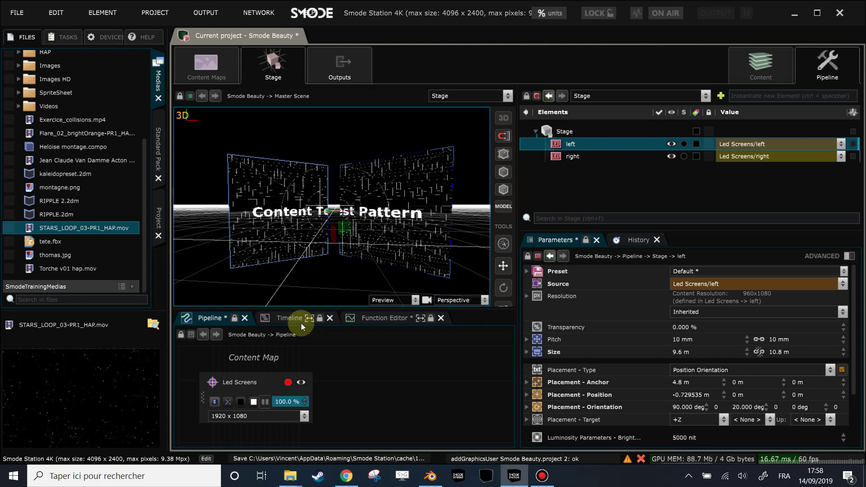
key("space")
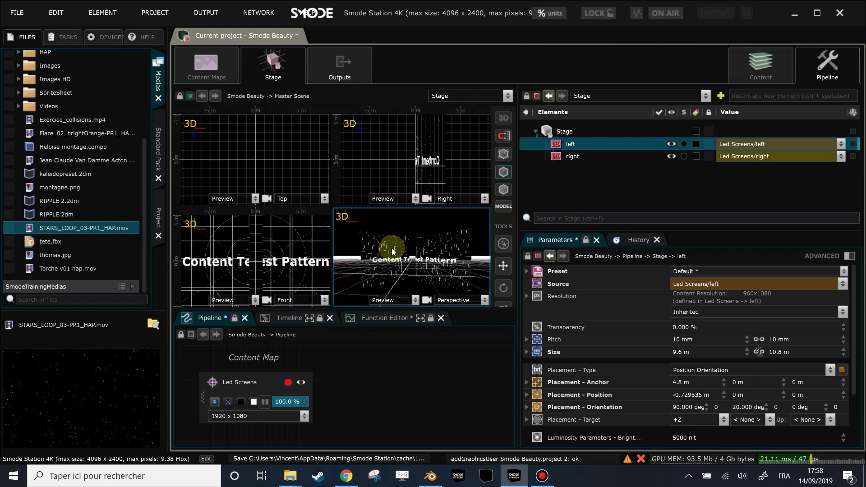
left_click(273, 255)
key("space")
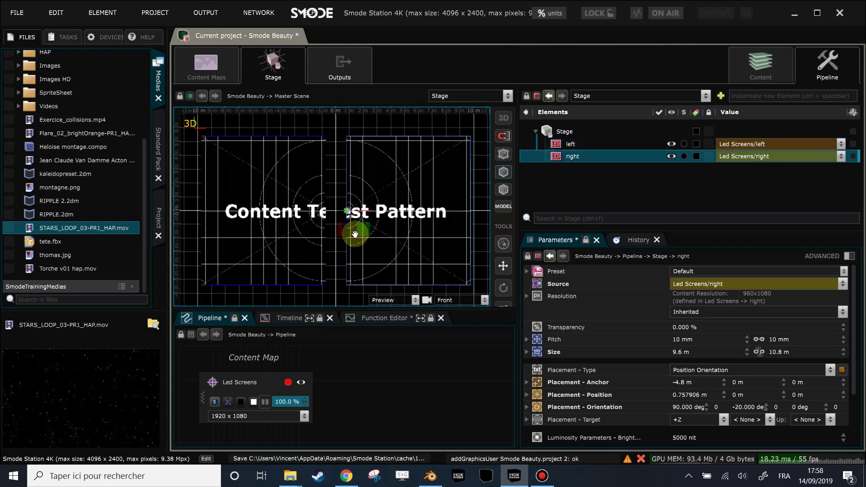
scroll(352, 231, "down", 2)
left_click(605, 155)
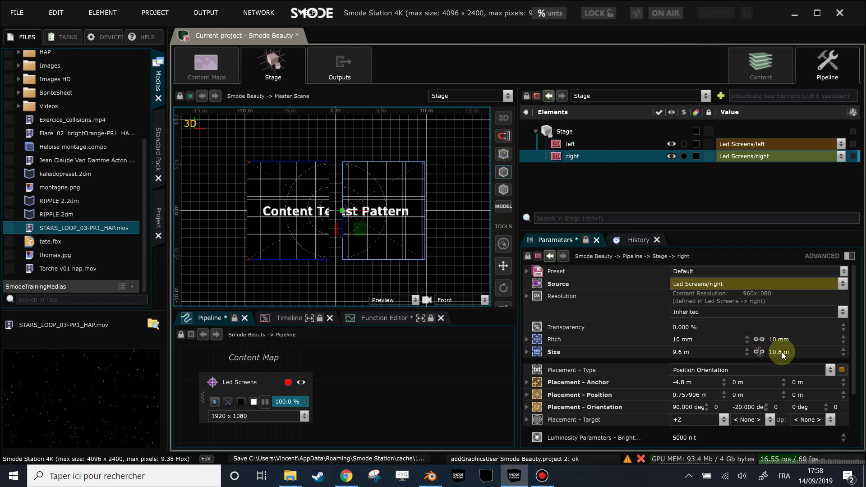
left_click(754, 395)
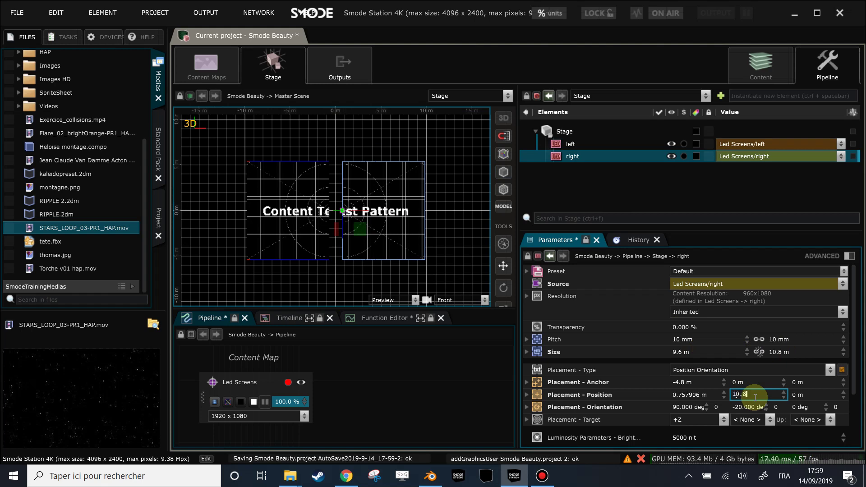
type("10.8/2")
key("Return")
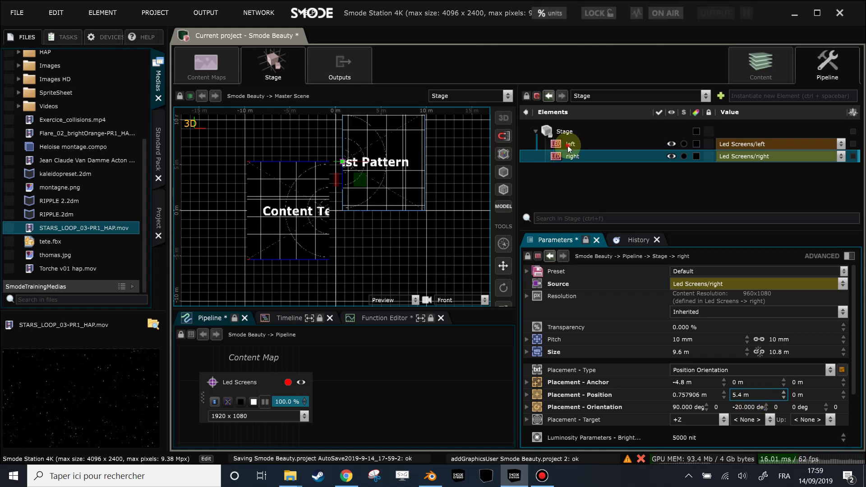
Raise the left screen by setting its Y position to 5.4 m
left_click(569, 144)
double_click(746, 395)
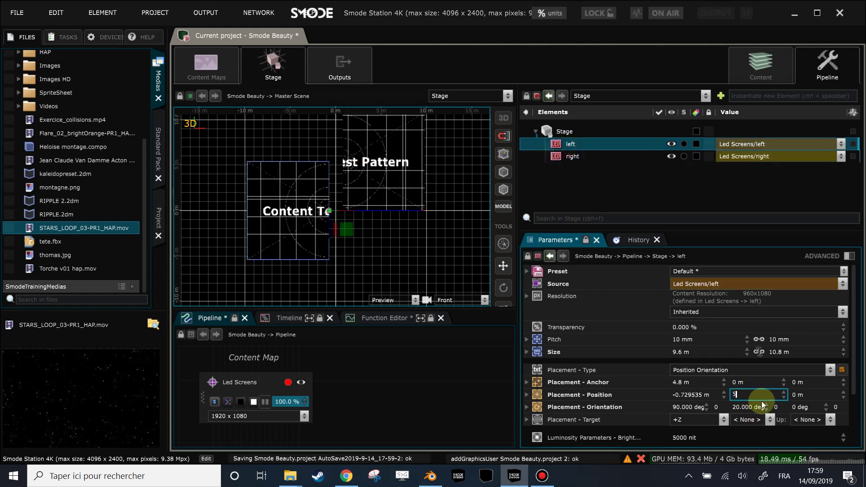
key("Return")
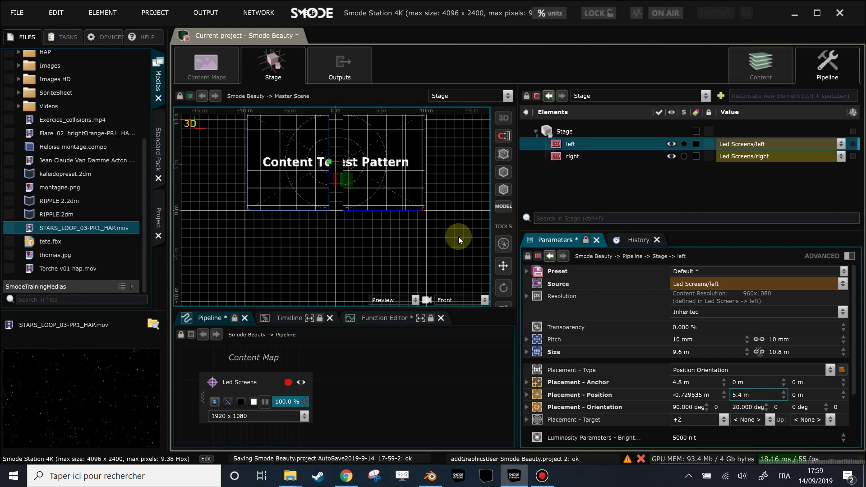
Check the two raised, angled screens in the stage's perspective view and save the project
middle_click_drag(444, 163, 447, 195)
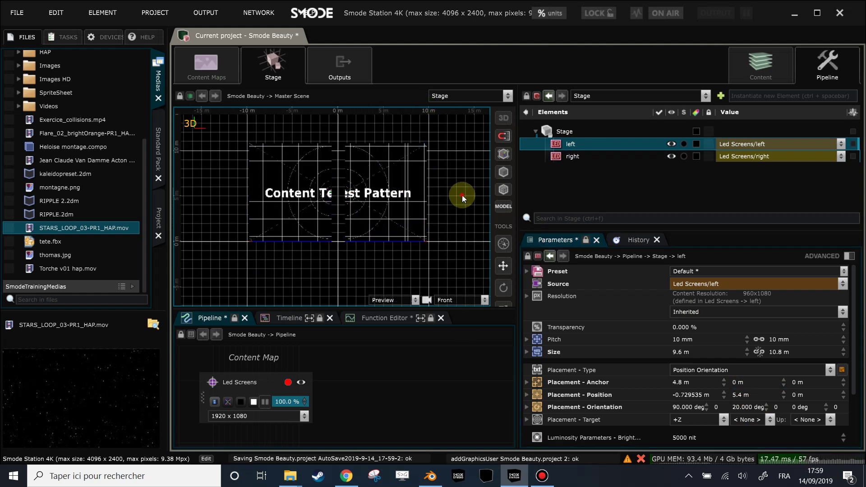
key("space")
key("space")
right_click_drag(406, 190, 386, 221)
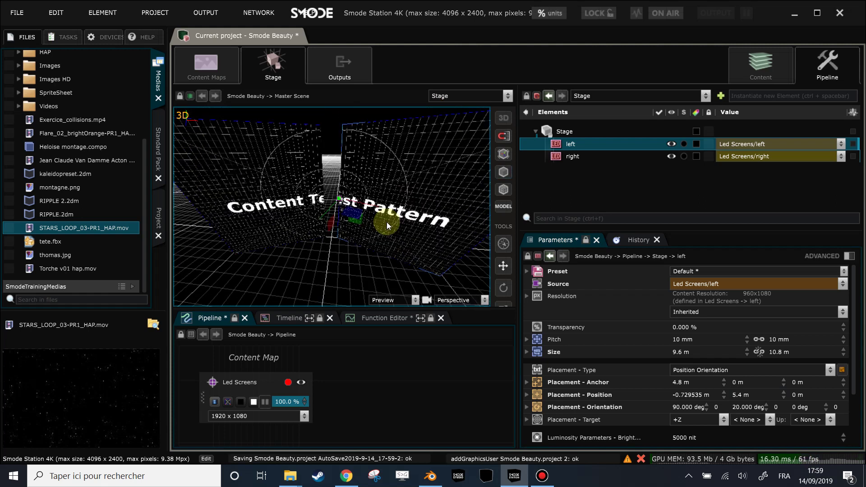
key("ctrl+s")
right_click_drag(427, 191, 424, 158)
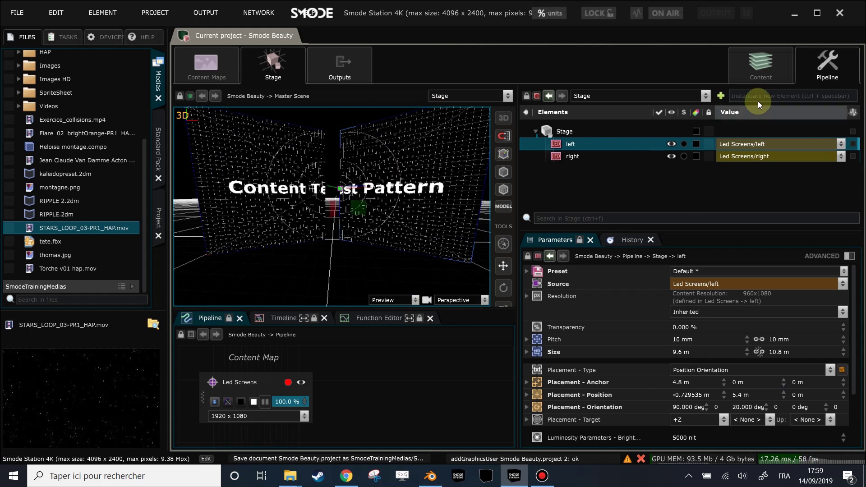
Add the montagne.png image to the Master Scene content, below Content Test Pattern in the element list
left_click(767, 77)
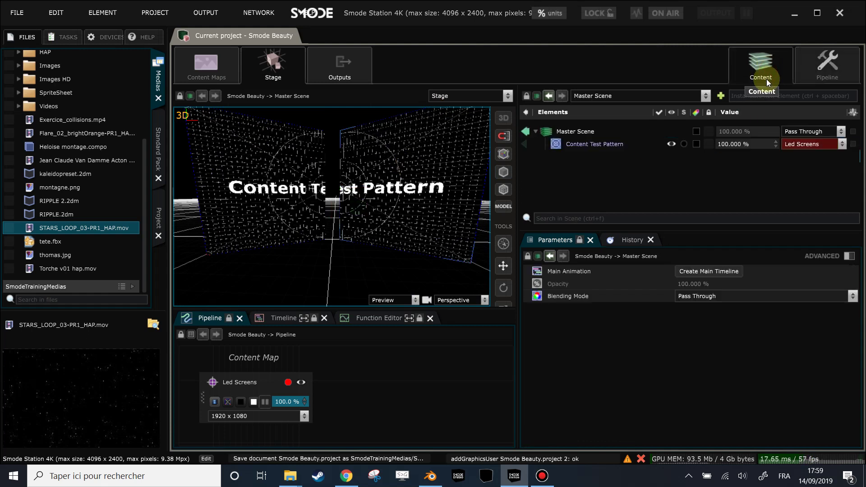
right_click(586, 166)
mouse_move(541, 183)
left_click(51, 188)
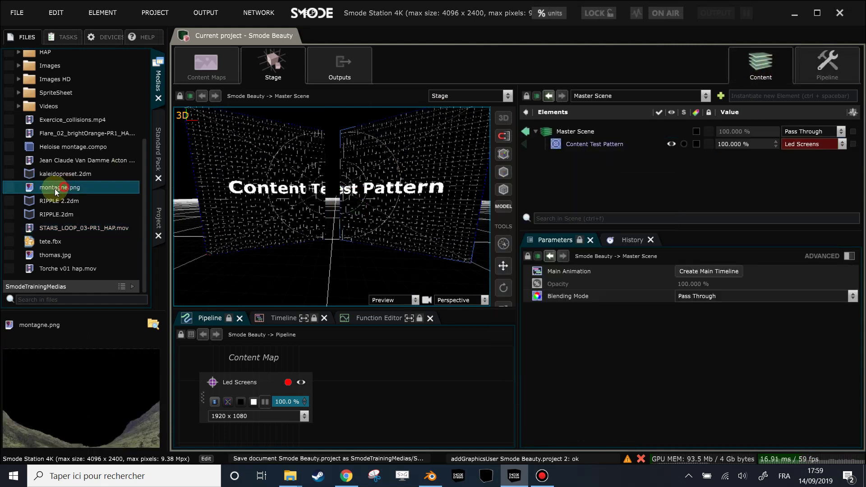
left_click_drag(51, 188, 586, 177)
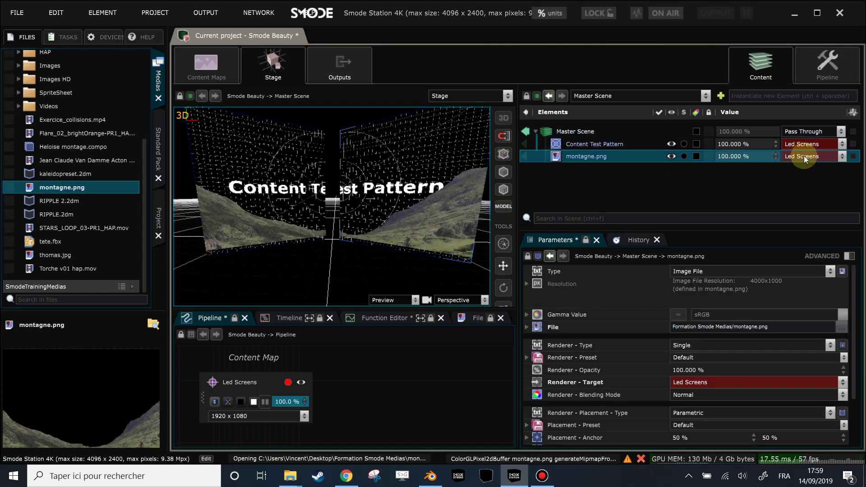
Show the Led Screens content map and apply the Full placement to the montagne.png layer
left_click(206, 70)
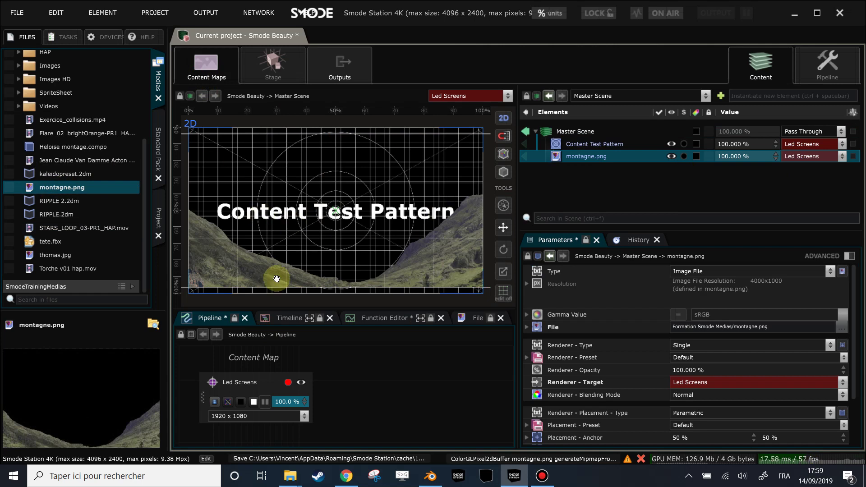
right_click(563, 156)
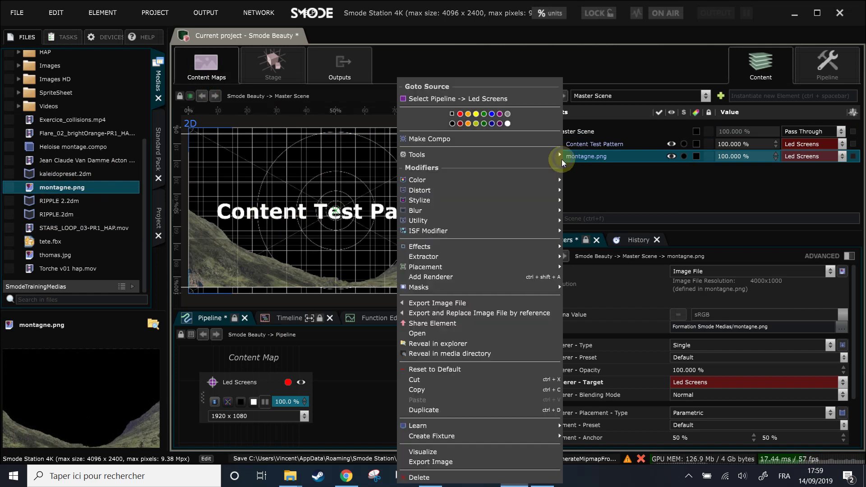
mouse_move(451, 266)
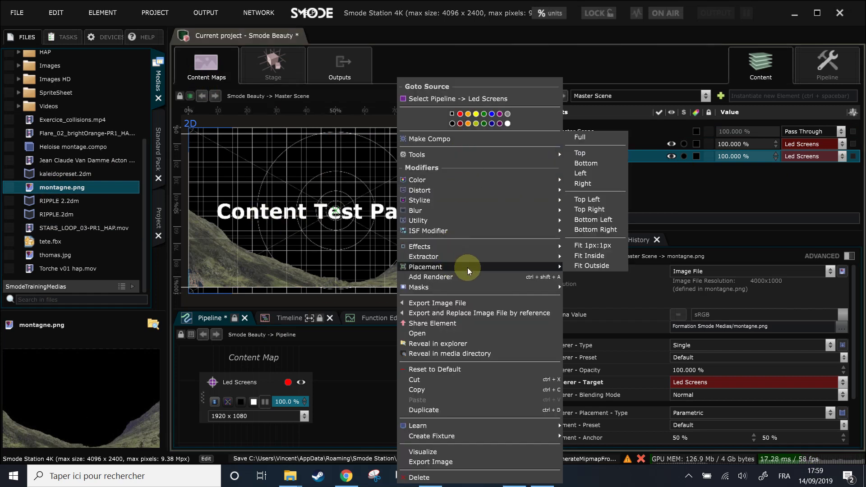
left_click(582, 137)
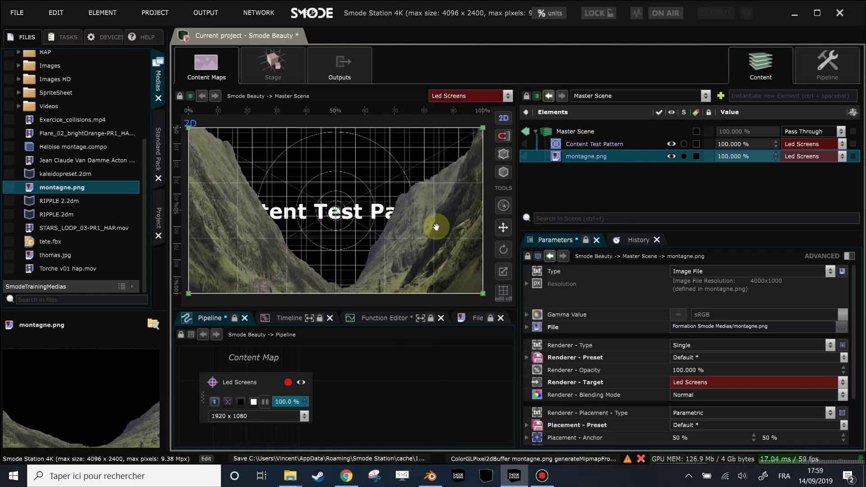
Unlink the mountain image's placement scale and widen only its horizontal scale to 138 %
scroll(750, 395, "down", 3)
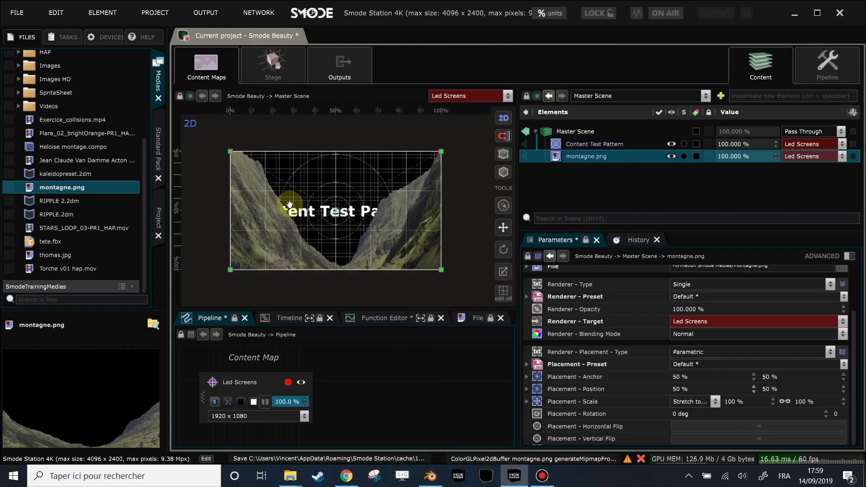
left_click(785, 401)
left_click_drag(740, 402, 761, 401)
Look through the Images and Images HD media folders for a background, using an enlarged thumbnail preview
scroll(48, 86, "up", 2)
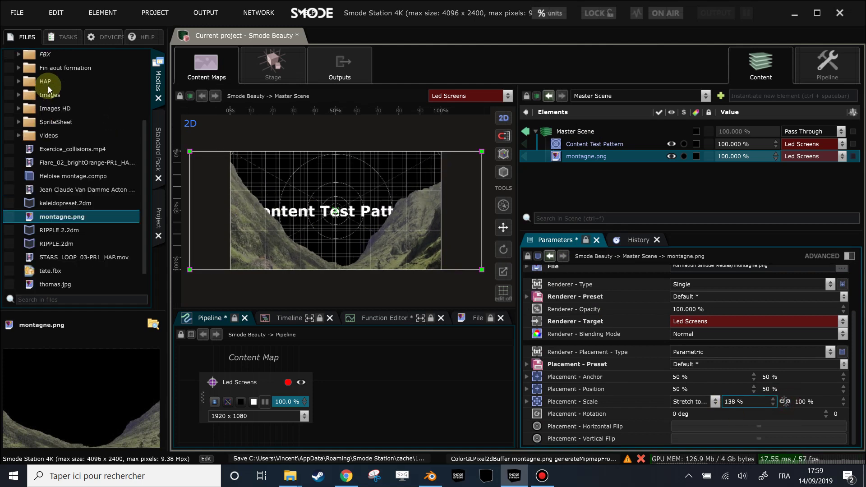
left_click(47, 94)
scroll(115, 342, "down", 2)
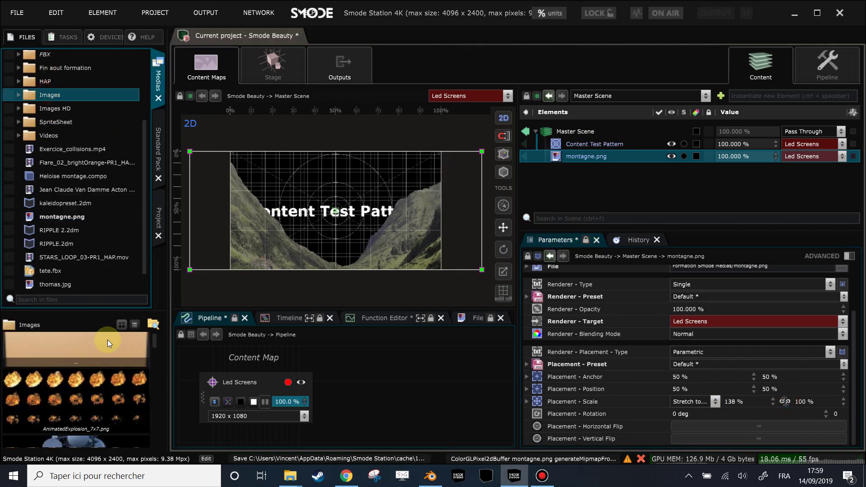
left_click(56, 109)
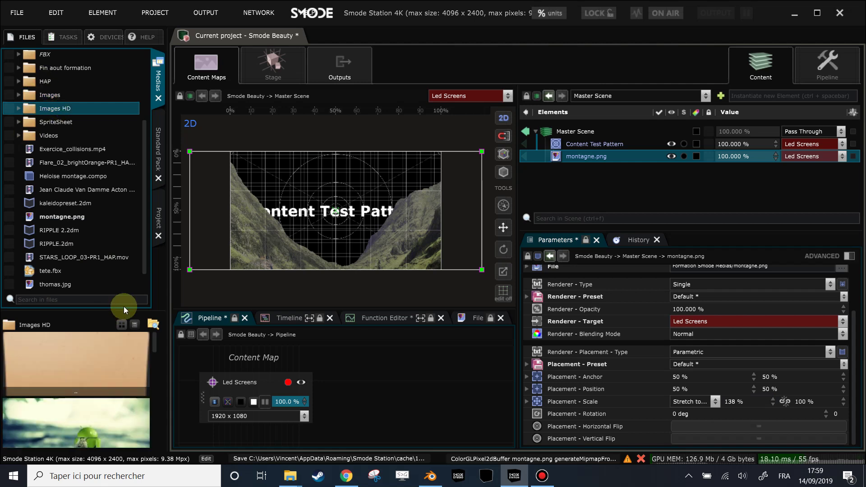
left_click_drag(124, 311, 98, 299)
scroll(75, 310, "down", 3)
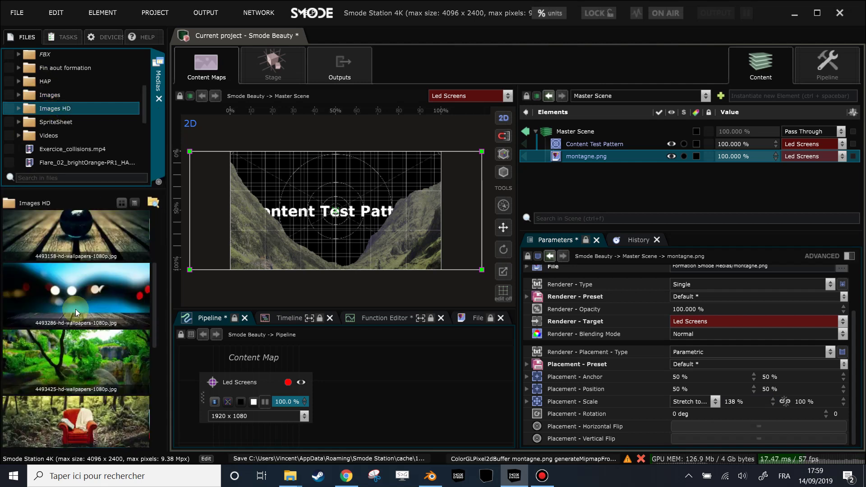
scroll(82, 298, "up", 2)
scroll(58, 135, "up", 2)
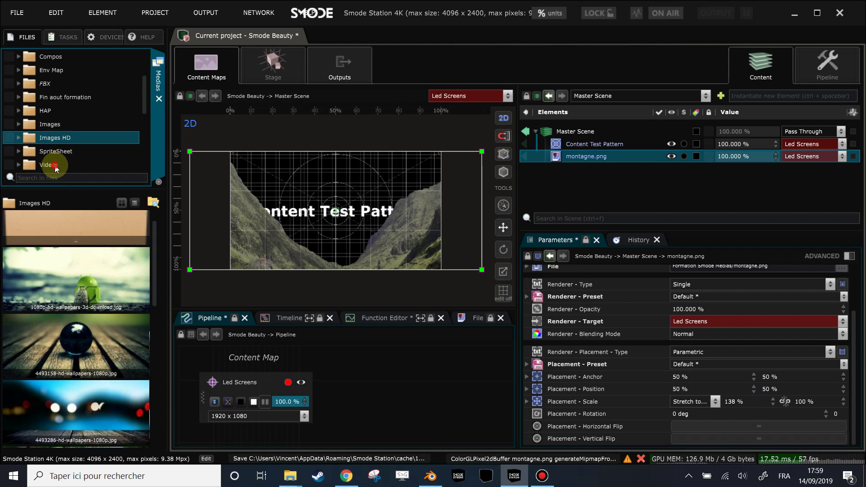
Import 03-Stormy_Cloud_Campagne_ProRes.mov from the Videos folder into the Master Scene, accepting the codec compatibility warning
left_click(52, 164)
scroll(106, 318, "down", 3)
left_click_drag(93, 309, 726, 170)
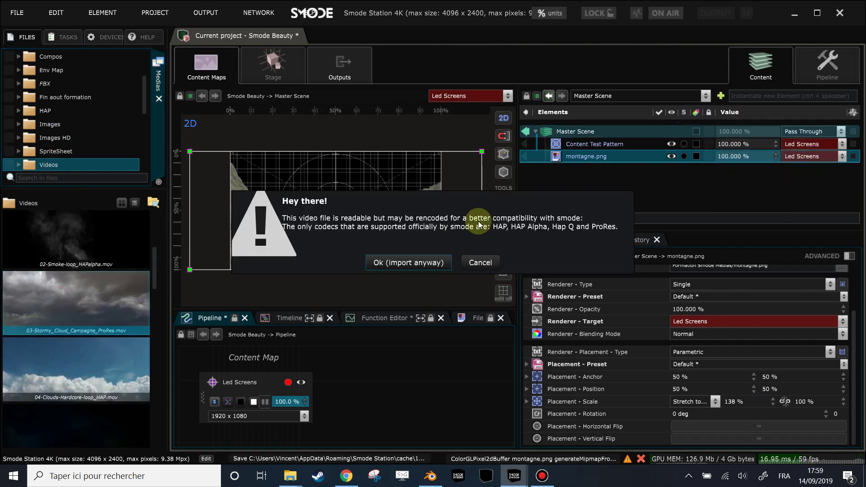
left_click(432, 261)
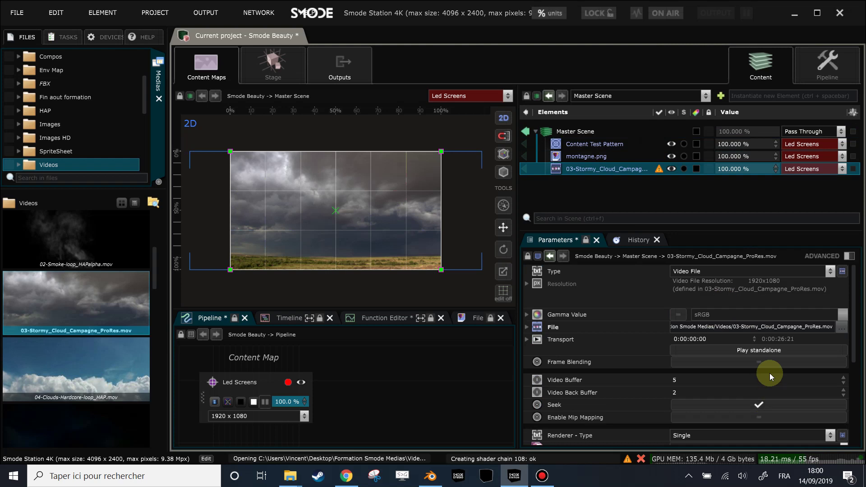
Play the stormy cloud video standalone and reorder it between Content Test Pattern and montagne.png, checking it on the stage
left_click(765, 351)
mouse_move(575, 171)
left_mouse_down()
mouse_move(578, 156)
mouse_move(576, 165)
left_mouse_up()
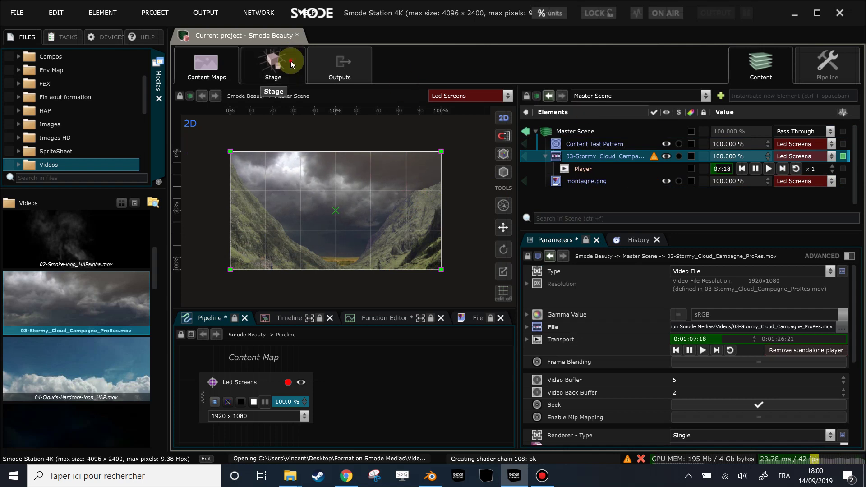
left_click(273, 63)
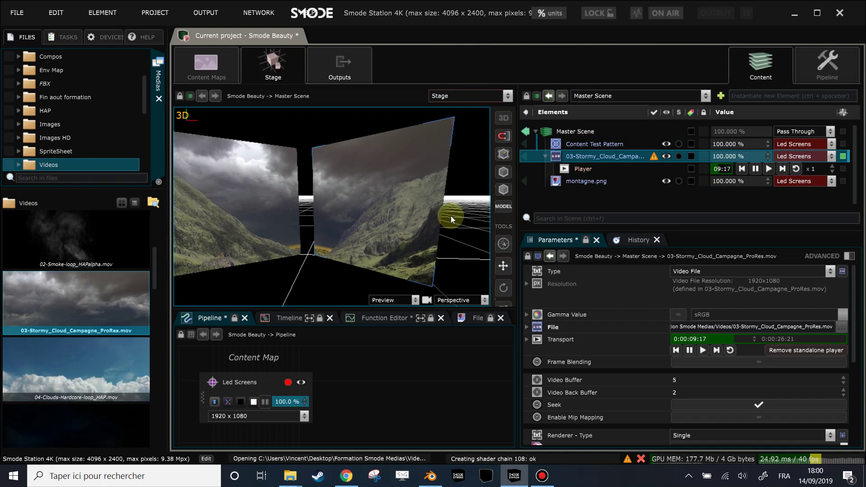
Try targeting the cloud video to only the left and only the right area, and restore its target to Led Screens
left_click(787, 161)
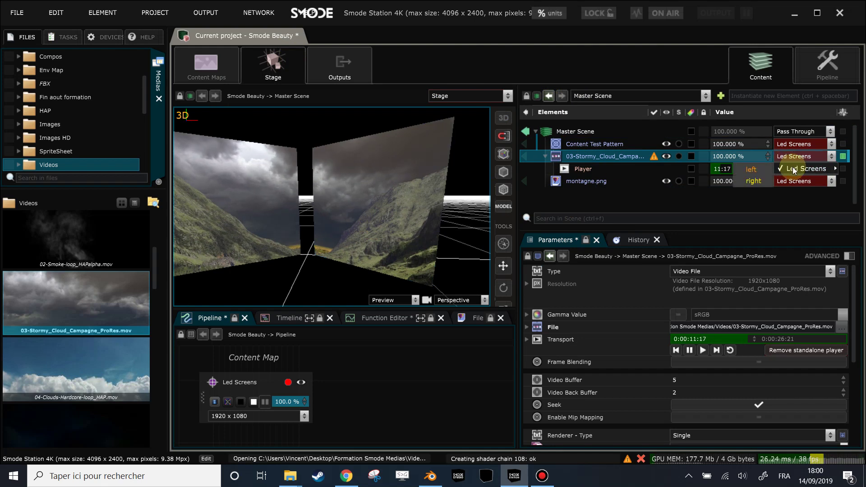
left_click(807, 169)
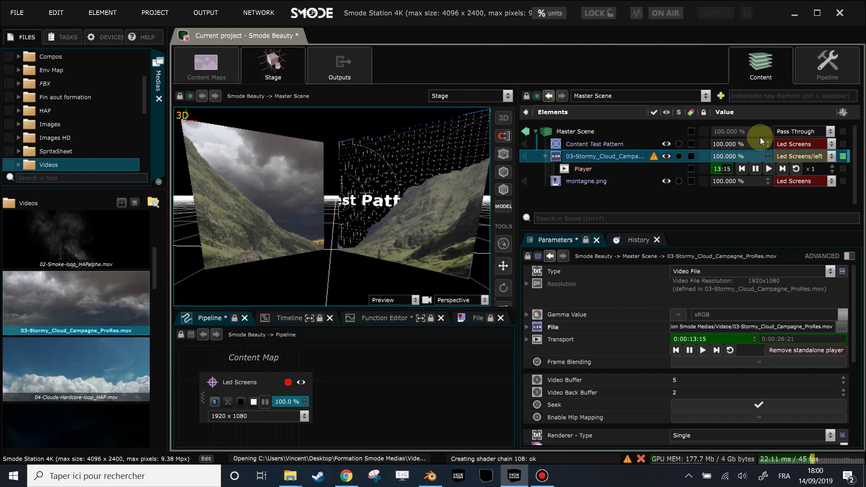
left_click(816, 156)
mouse_move(778, 170)
left_click(754, 181)
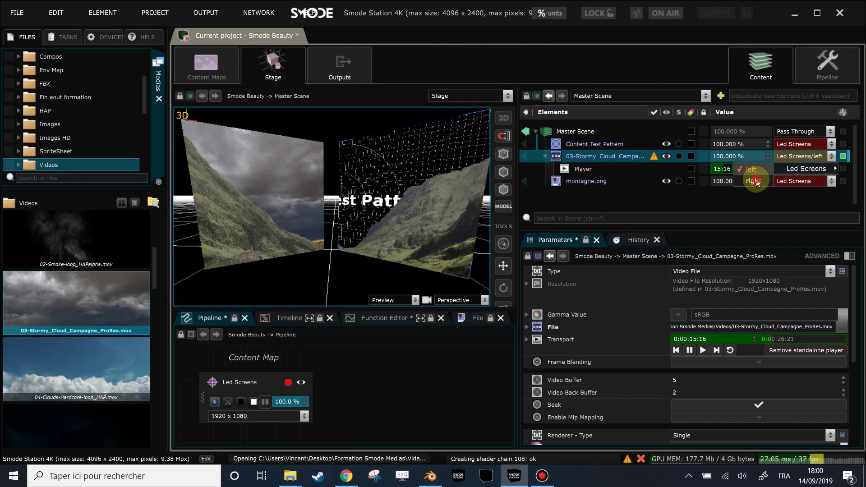
left_click(808, 156)
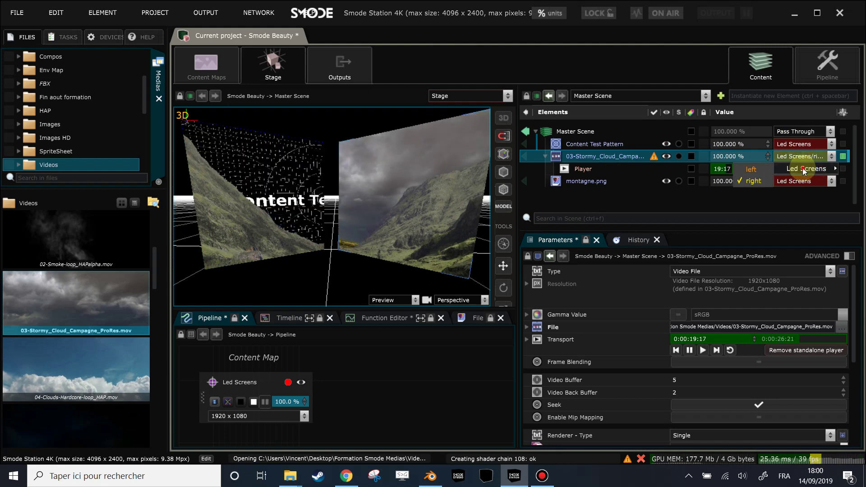
left_click(804, 170)
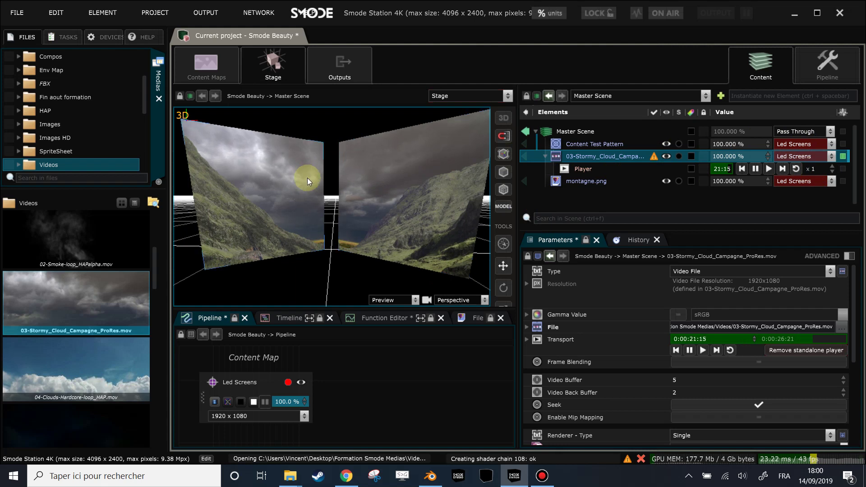
Save the project and create a 1920 x 1080 processor labelled "Beauty previz" in the pipeline
scroll(307, 179, "down", 3)
key("ctrl+s")
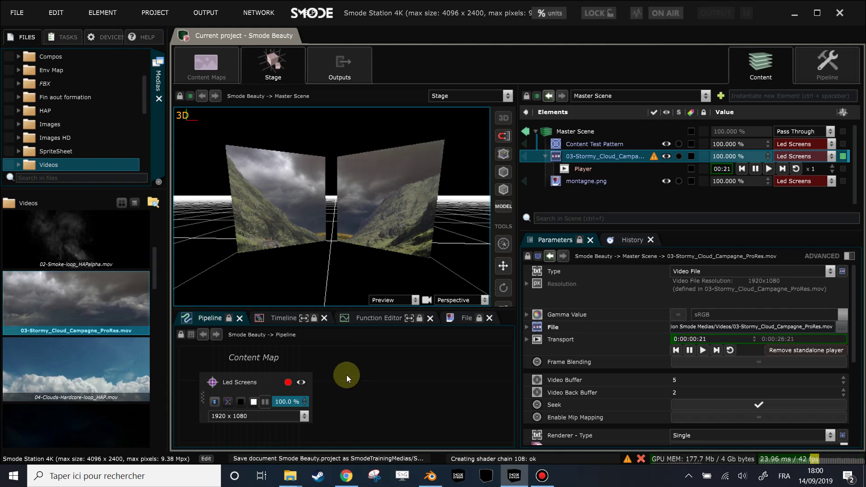
right_click(336, 381)
mouse_move(351, 361)
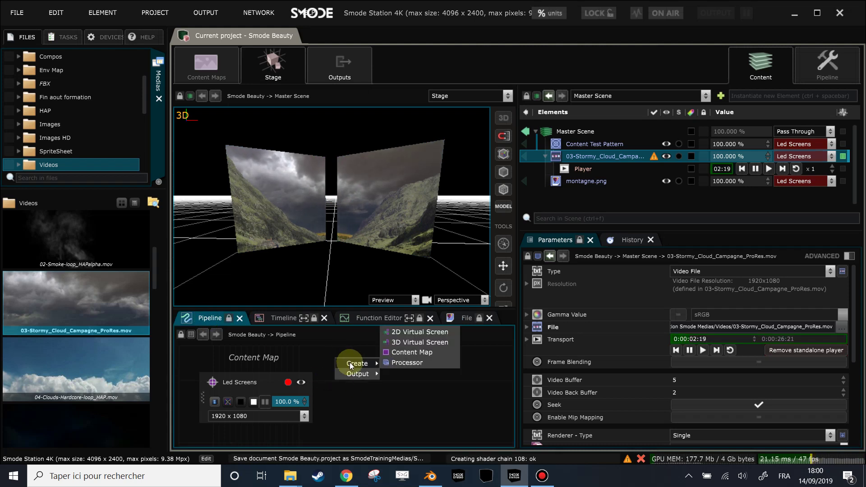
left_click(402, 365)
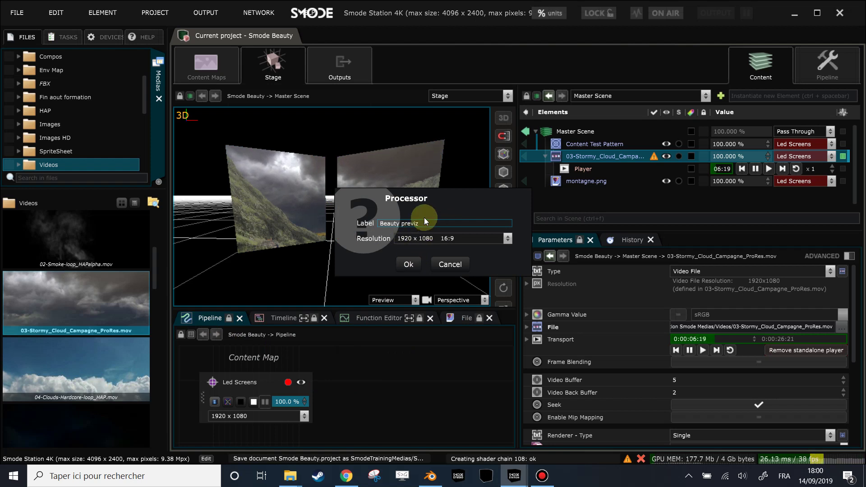
left_click(408, 265)
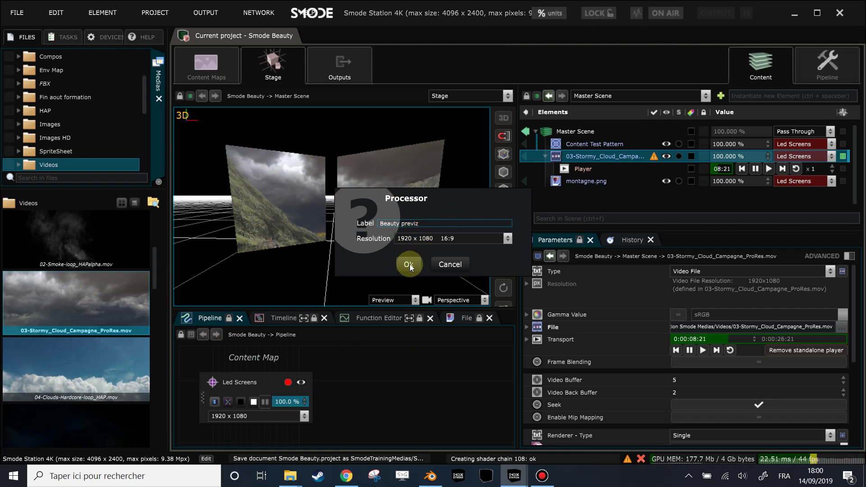
left_click(410, 264)
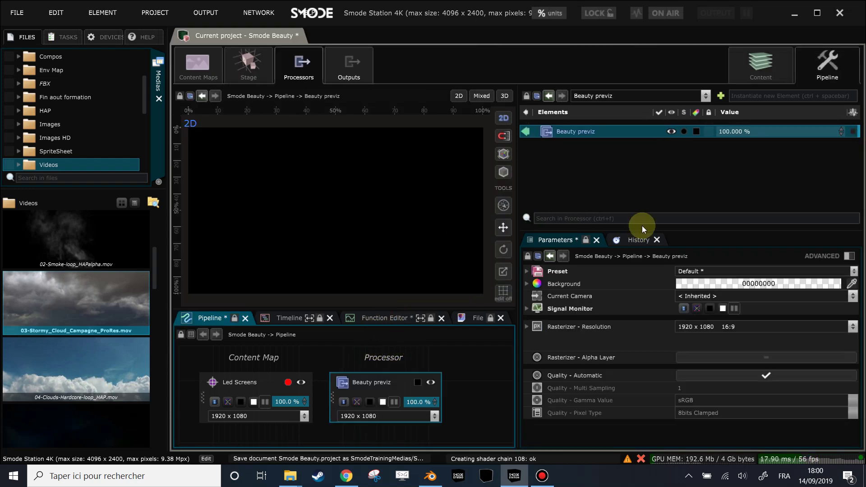
Enlarge the element list and look through the layer and modifier types available for the Beauty previz processor
left_click_drag(648, 229, 649, 277)
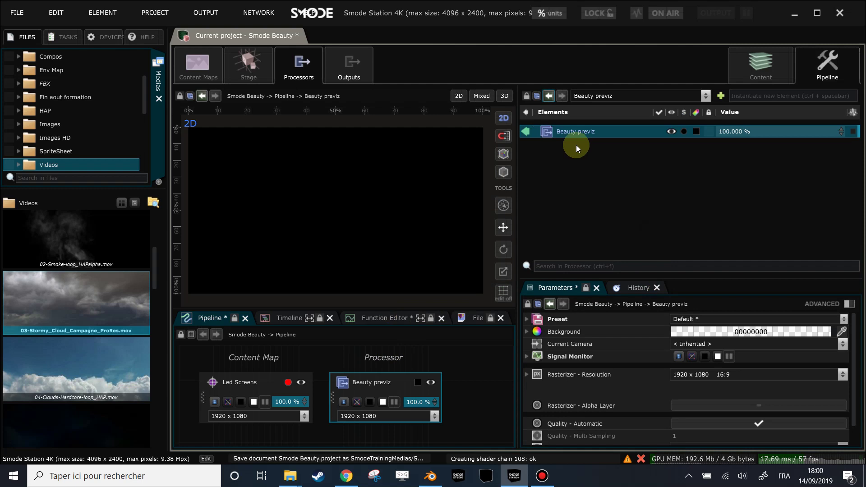
right_click(551, 132)
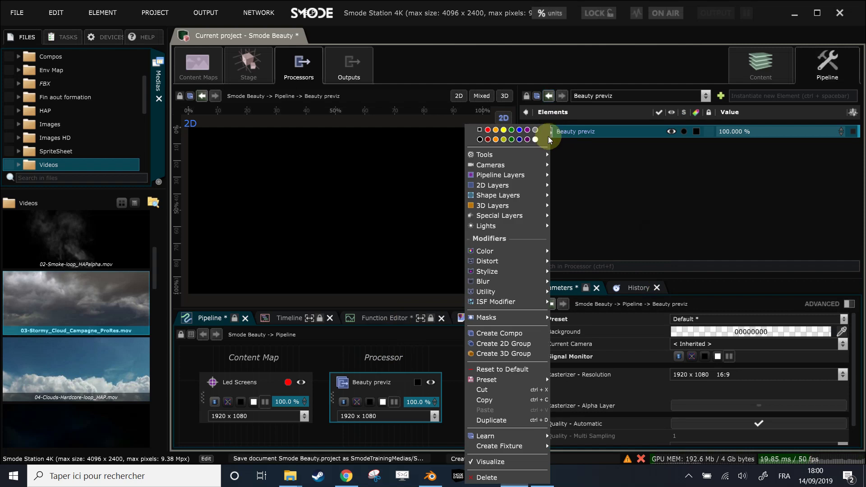
mouse_move(508, 188)
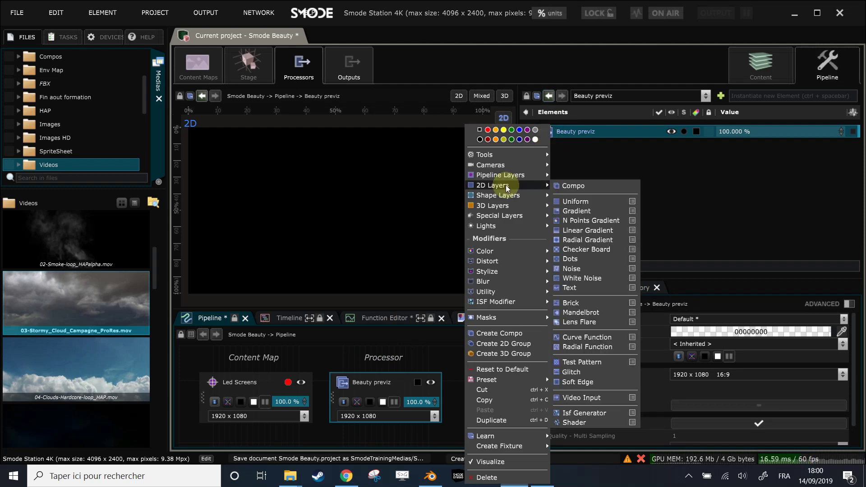
mouse_move(500, 260)
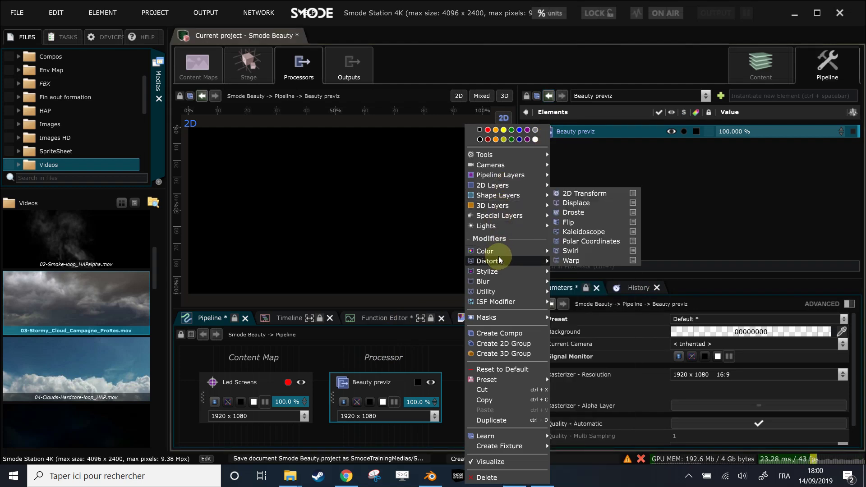
left_click(580, 150)
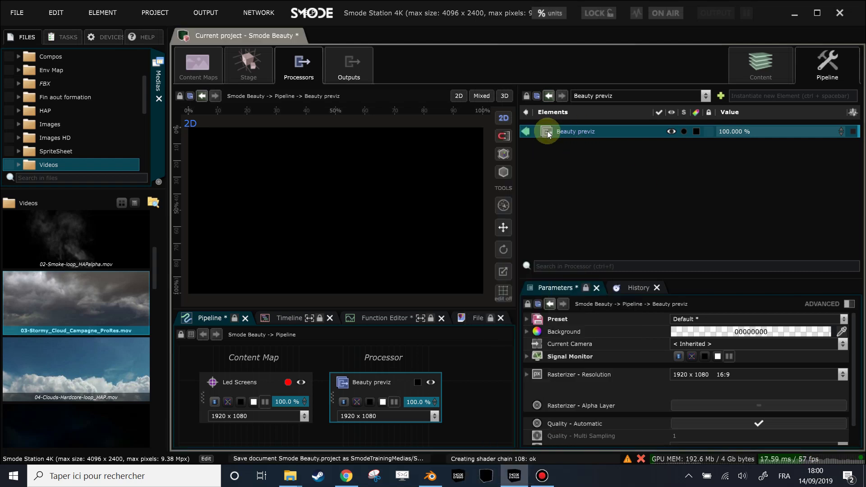
Add a Stage Preview pipeline layer to the Beauty previz processor
right_click(548, 131)
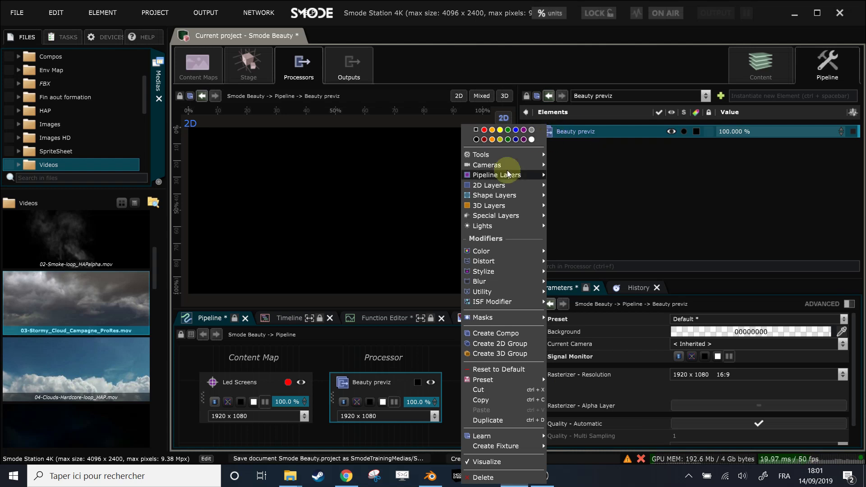
mouse_move(511, 177)
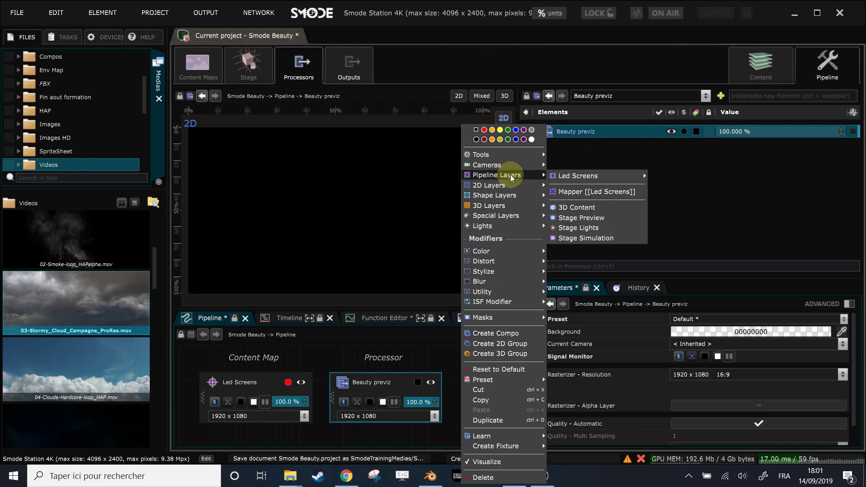
left_click(581, 219)
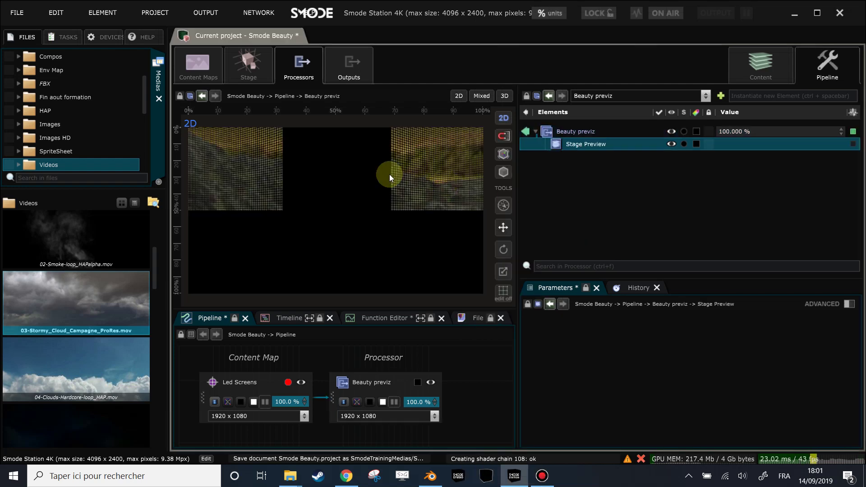
Add a perspective camera to the processor and frame both LED screens from a distance of about 30.6 m
right_click(576, 168)
mouse_move(535, 187)
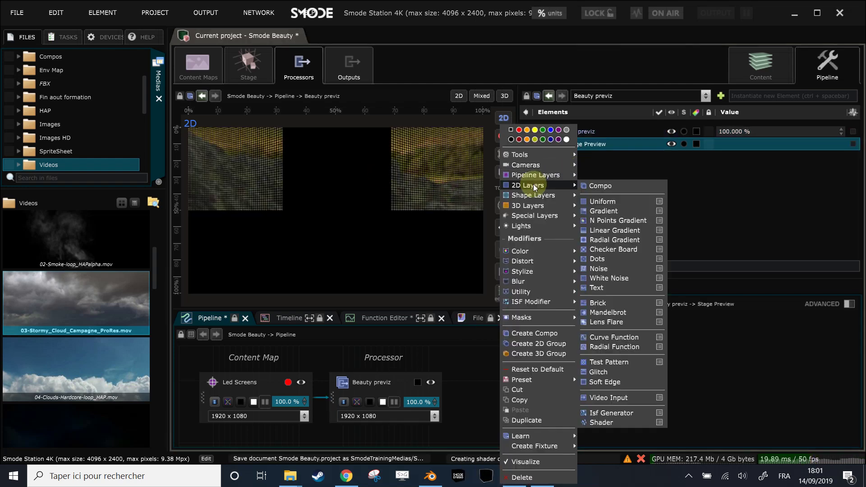
mouse_move(532, 165)
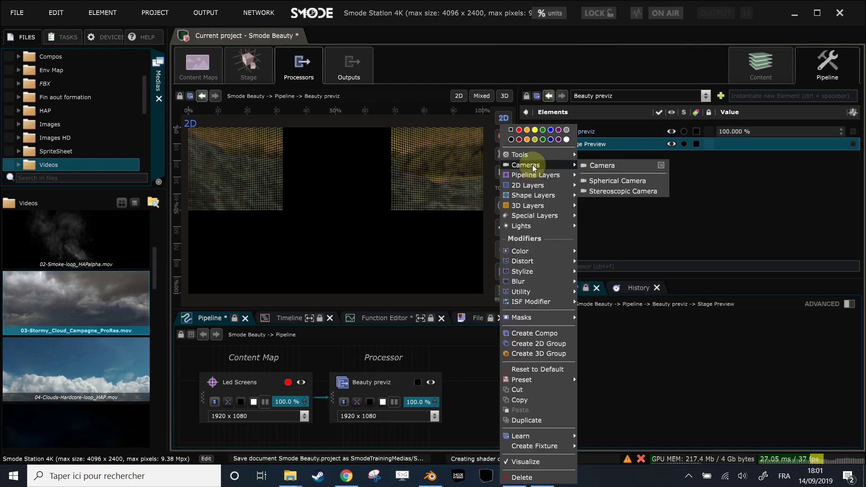
left_click(634, 168)
left_click_drag(620, 386, 619, 375)
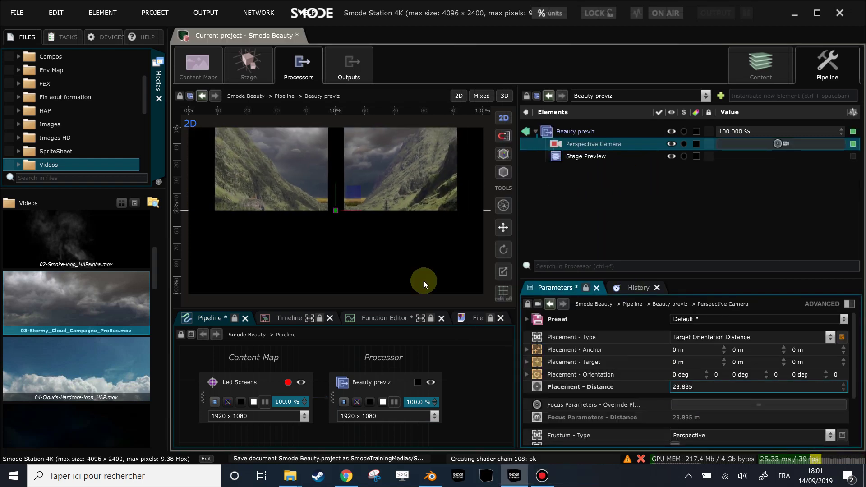
mouse_move(362, 242)
left_mouse_down()
mouse_move(351, 294)
mouse_move(368, 230)
mouse_move(389, 214)
mouse_move(390, 223)
mouse_move(378, 184)
mouse_move(366, 184)
mouse_move(397, 318)
mouse_move(355, 208)
mouse_move(360, 232)
left_mouse_up()
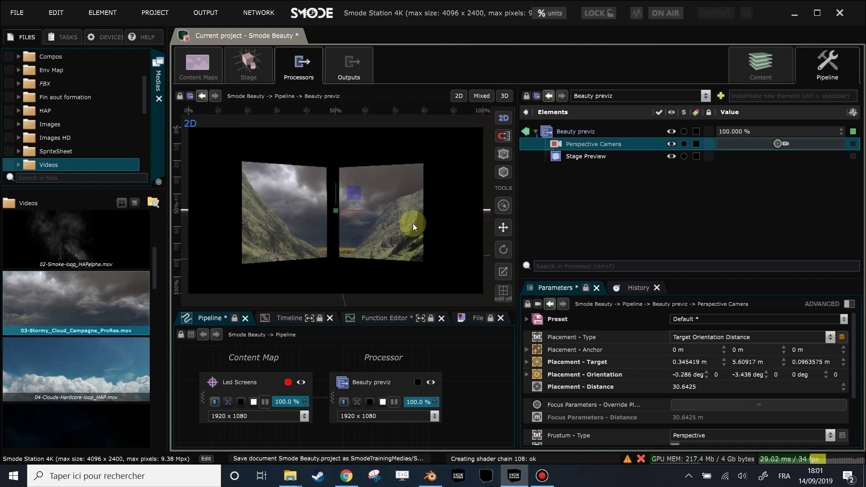
Try adding a Led Screens pipeline layer to the Beauty previz processor, and delete it
left_click(572, 156)
right_click(558, 173)
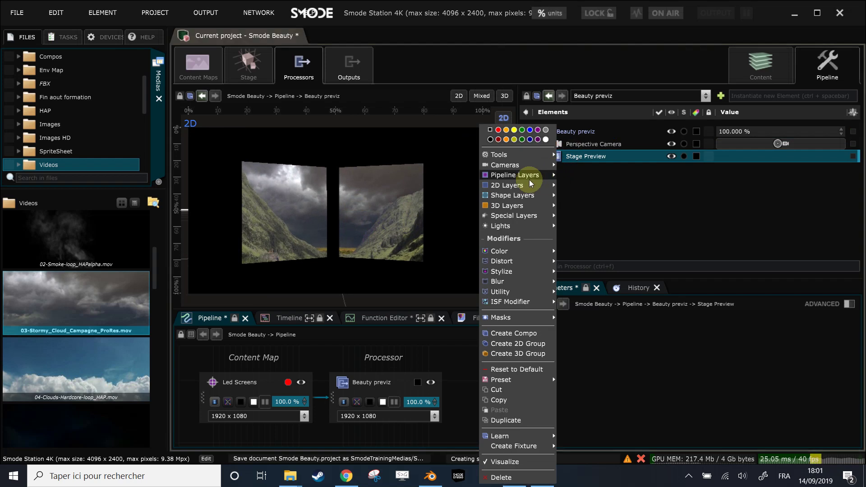
mouse_move(531, 176)
mouse_move(589, 176)
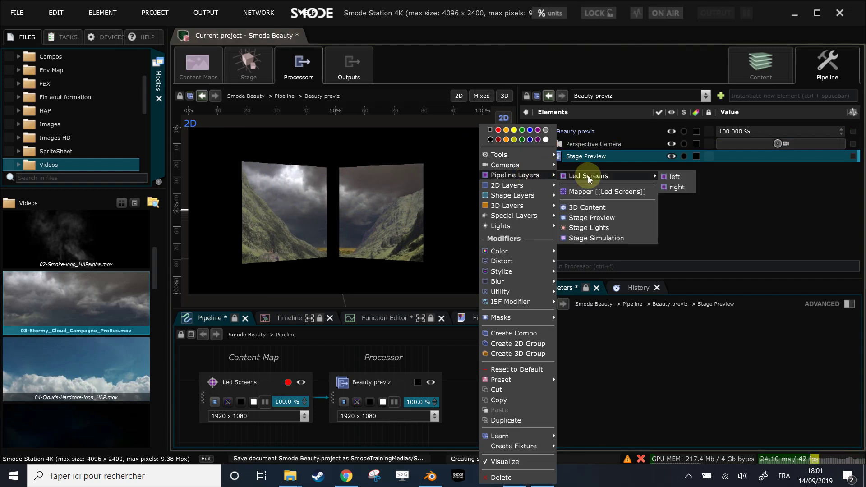
left_click(655, 175)
left_click_drag(334, 292, 242, 182)
key("Delete")
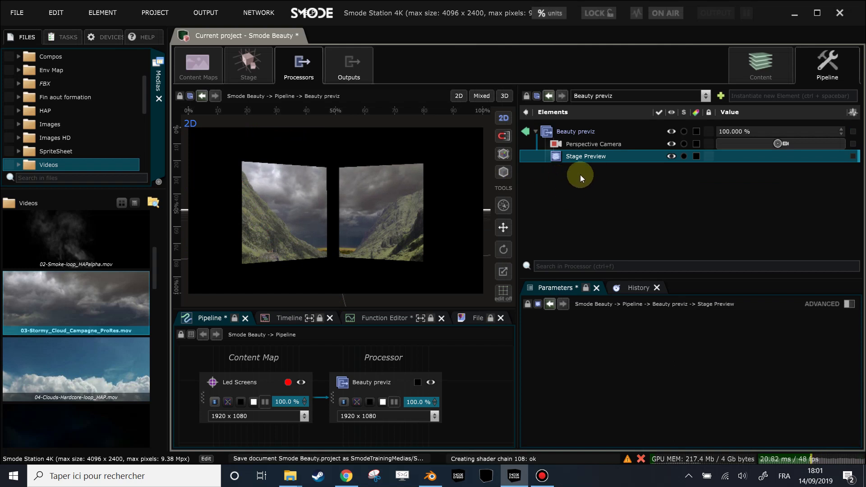
Add a Stage Lights pipeline layer to the Beauty previz processor
right_click(557, 177)
mouse_move(554, 177)
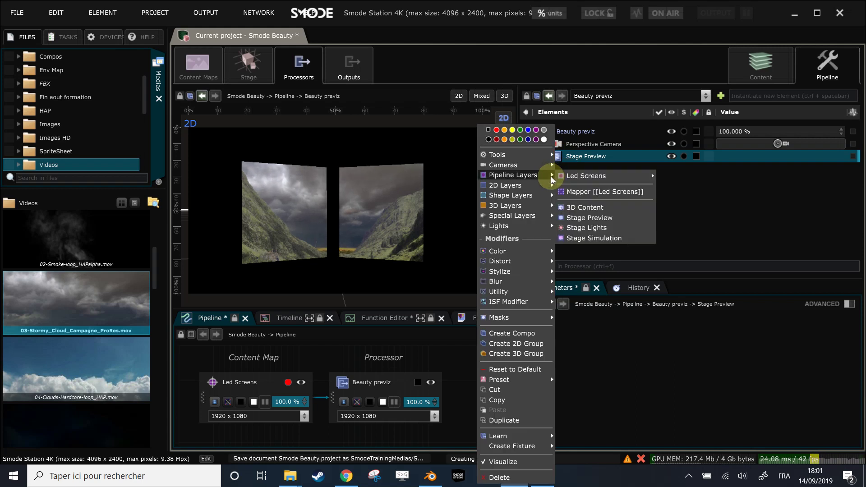
left_click(605, 229)
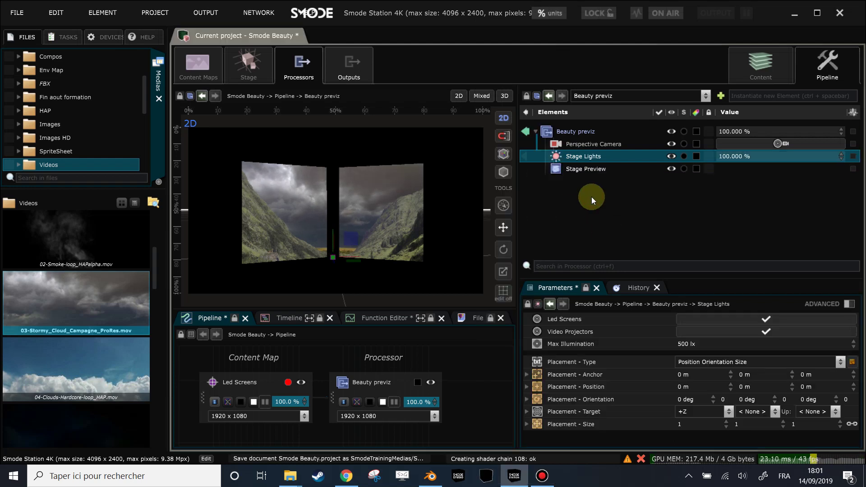
Hide the Stage Preview layer and add a Stage Simulation pipeline layer below it
right_click(576, 167)
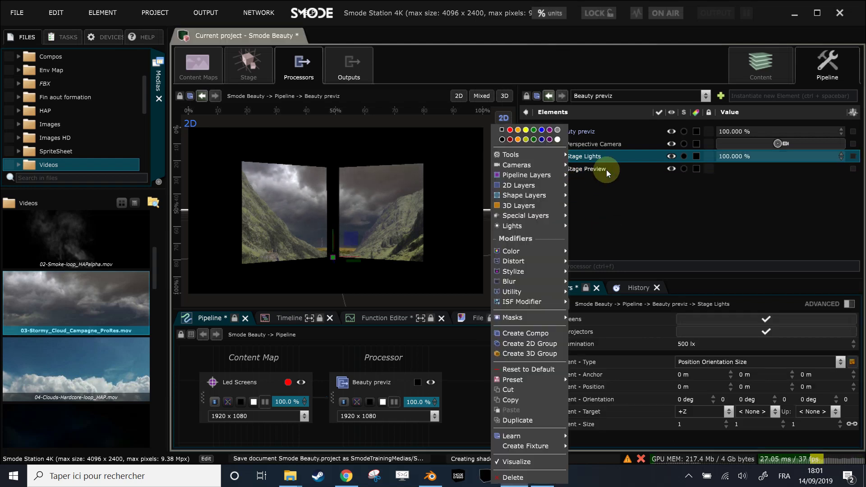
left_click(597, 168)
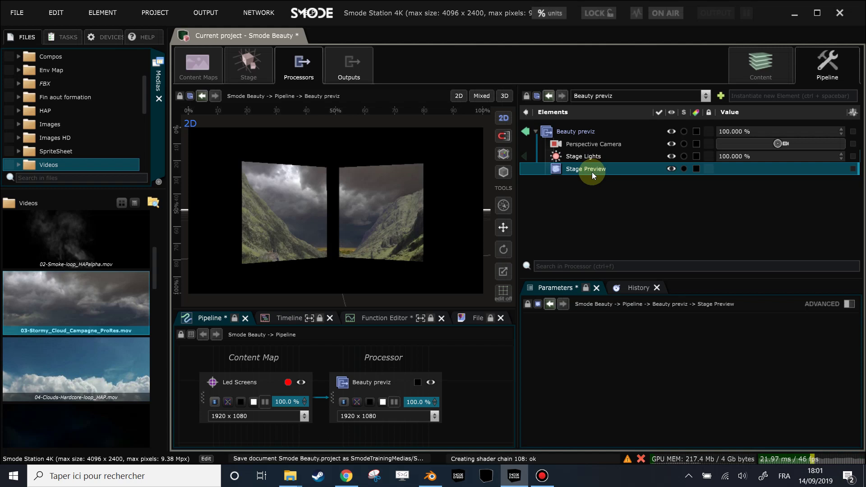
right_click(561, 187)
mouse_move(529, 187)
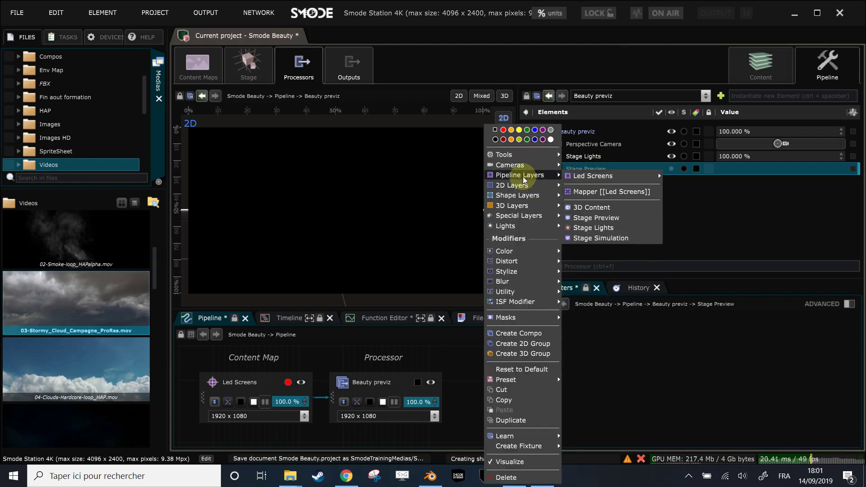
left_click(616, 238)
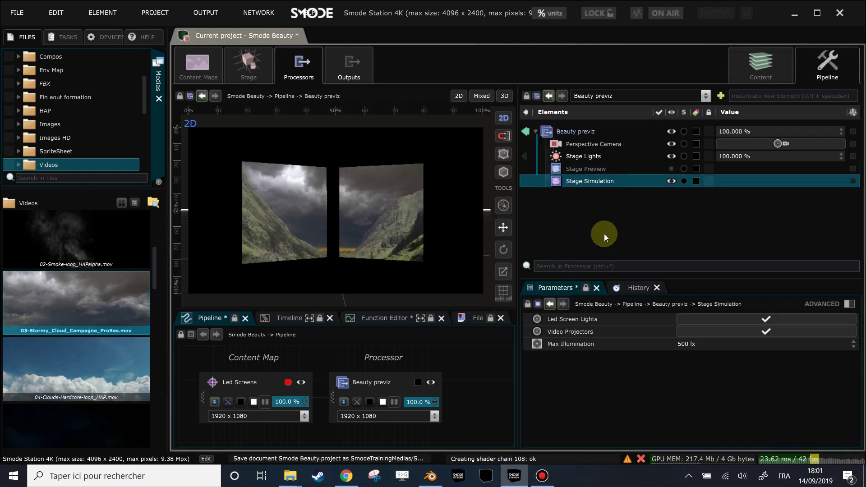
left_click(576, 174)
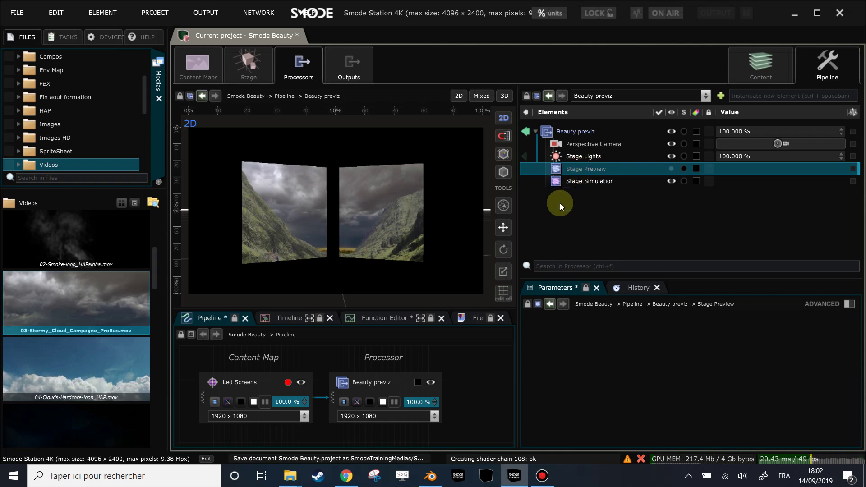
Show the processor in 3D and add a plane 41.68 m by 41.68 m in size
left_click(505, 96)
left_click_drag(369, 182, 375, 200)
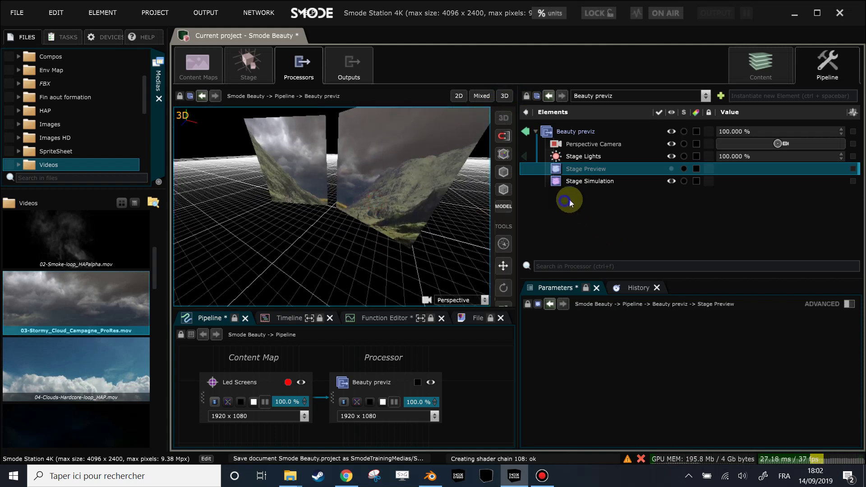
right_click(569, 201)
mouse_move(574, 209)
left_click(605, 225)
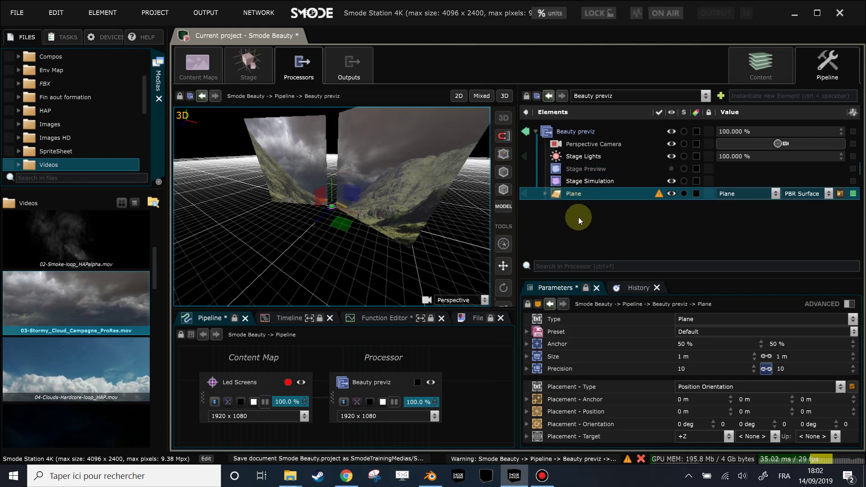
left_click_drag(783, 358, 702, 284)
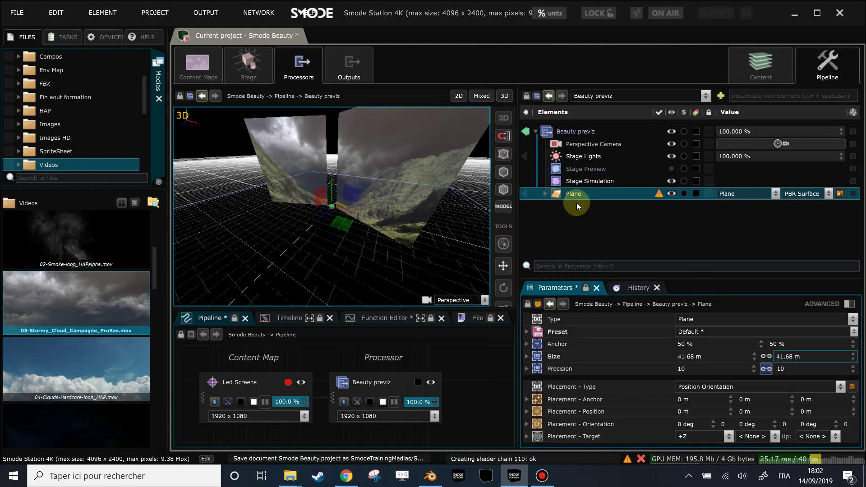
Give the plane the Floor II surface renderer preset and disable its Default Surface
right_click(562, 194)
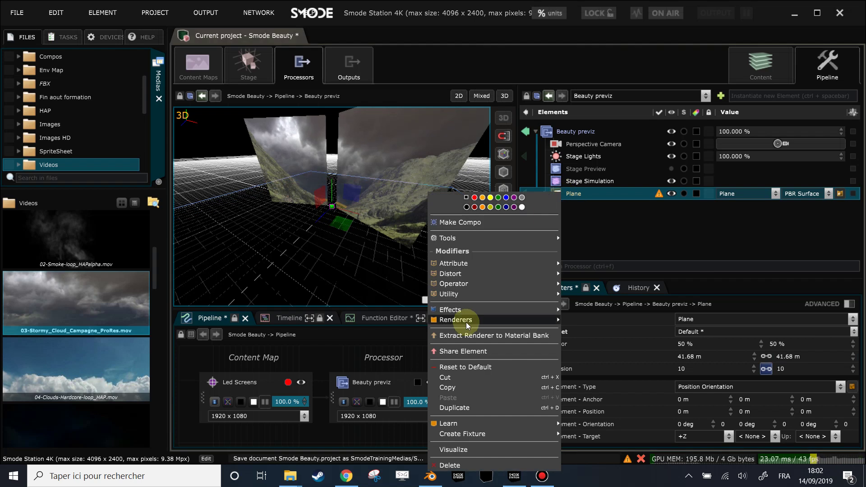
mouse_move(465, 321)
mouse_move(632, 154)
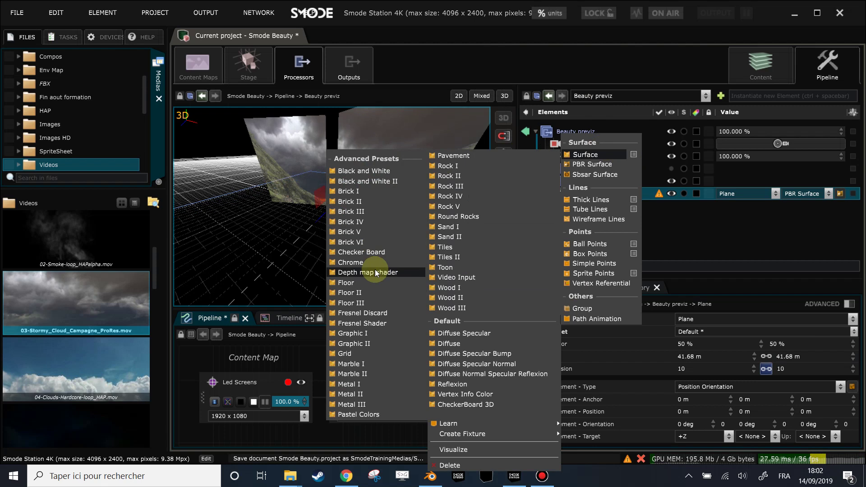
left_click(364, 292)
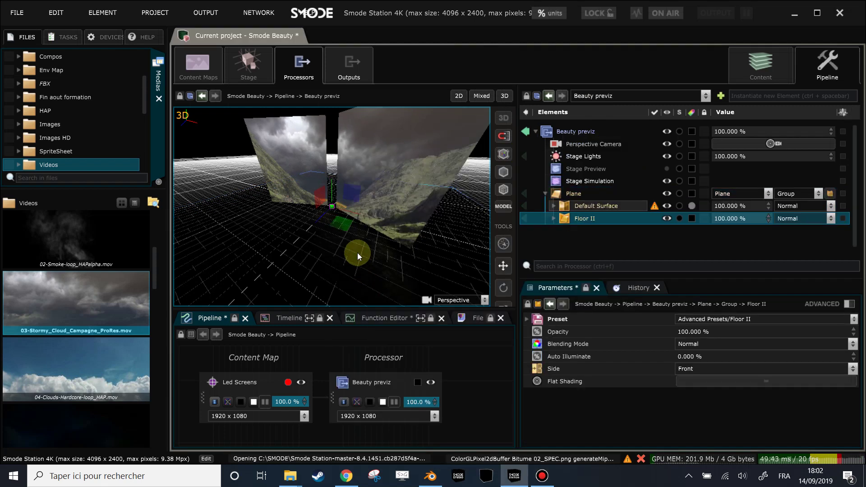
left_click(402, 223)
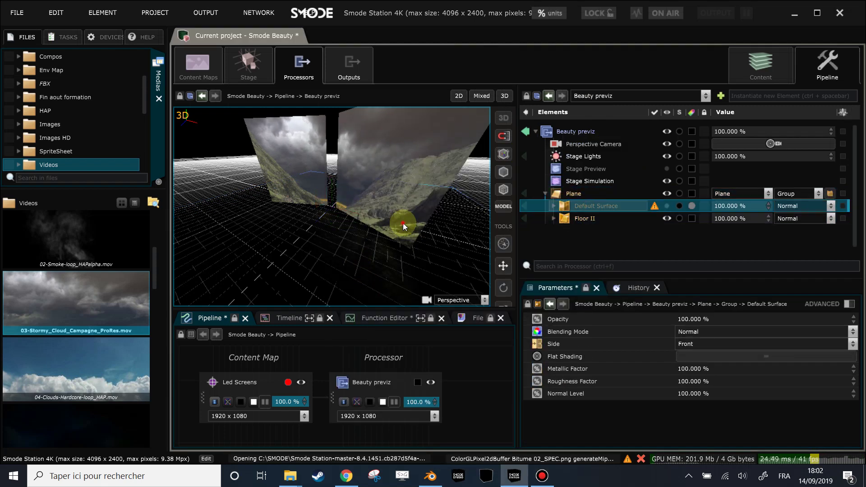
left_click_drag(402, 222, 385, 199)
left_click(545, 193)
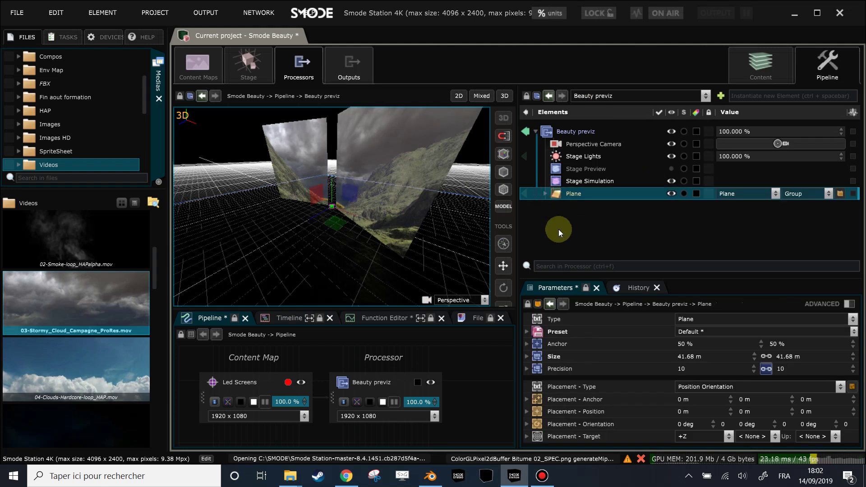
Add a point light to the scene and raise it to a height of about 3.7 m above the floor
right_click(568, 230)
mouse_move(523, 229)
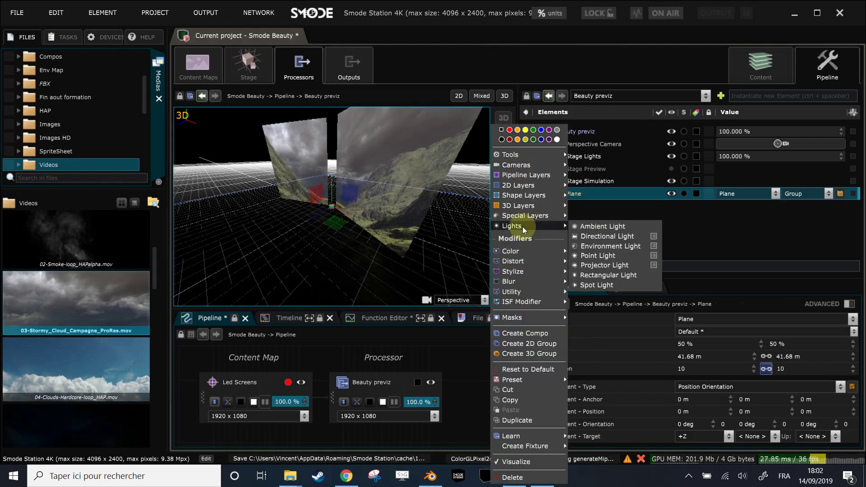
left_click(595, 256)
left_click_drag(332, 187, 332, 217)
middle_click_drag(333, 217, 361, 212)
scroll(785, 370, "down", 1)
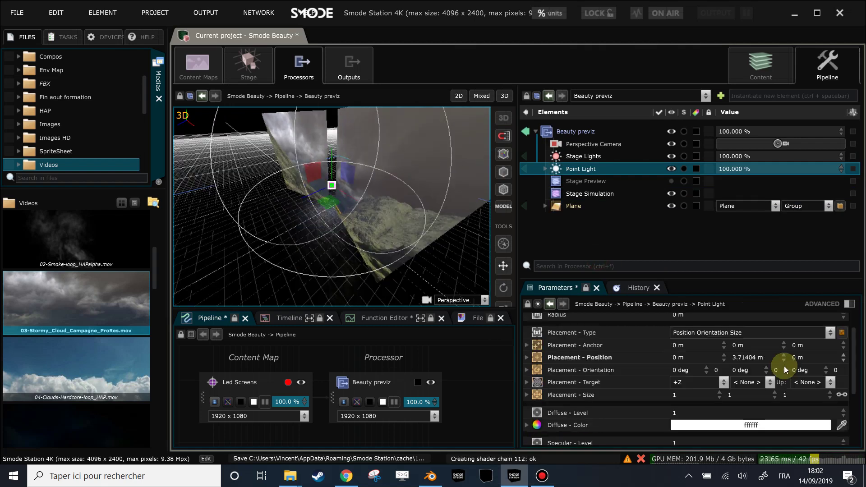
scroll(785, 370, "down", 5)
scroll(794, 438, "up", 3)
right_click_drag(345, 274, 406, 223)
Rename the plane as Floor and delete its disabled Default Surface renderer
left_click(573, 206)
left_click(578, 206)
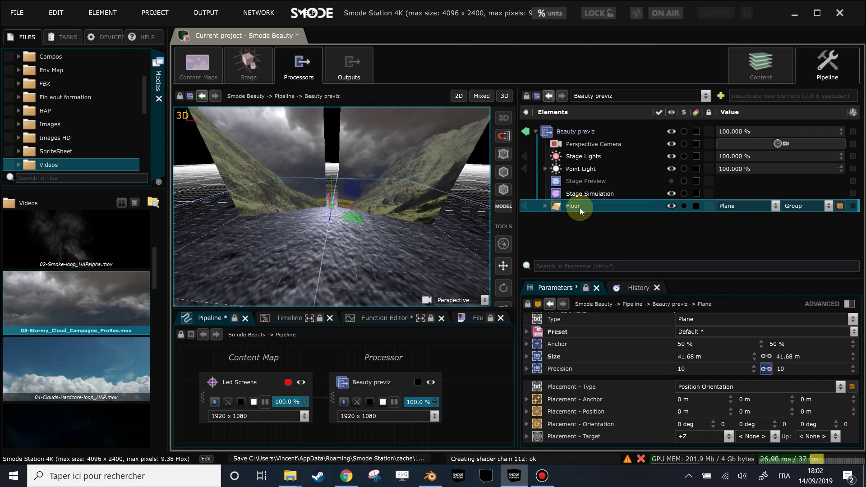
left_click(541, 206)
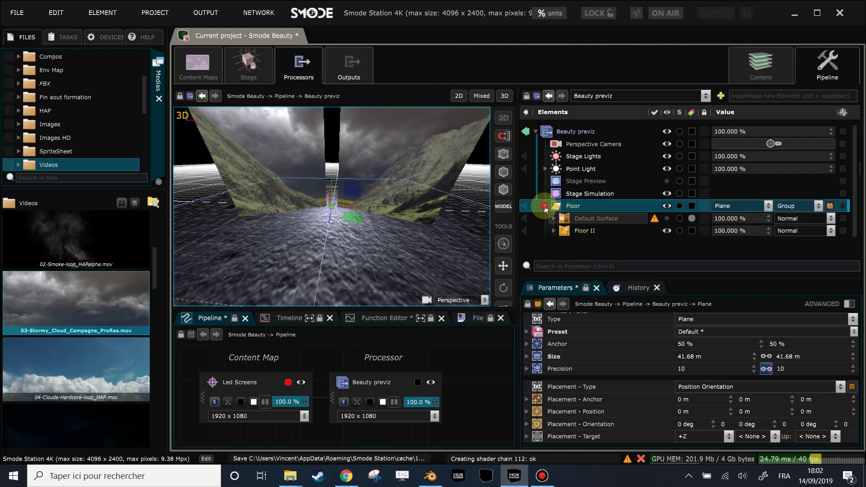
left_click(564, 220)
key("Delete")
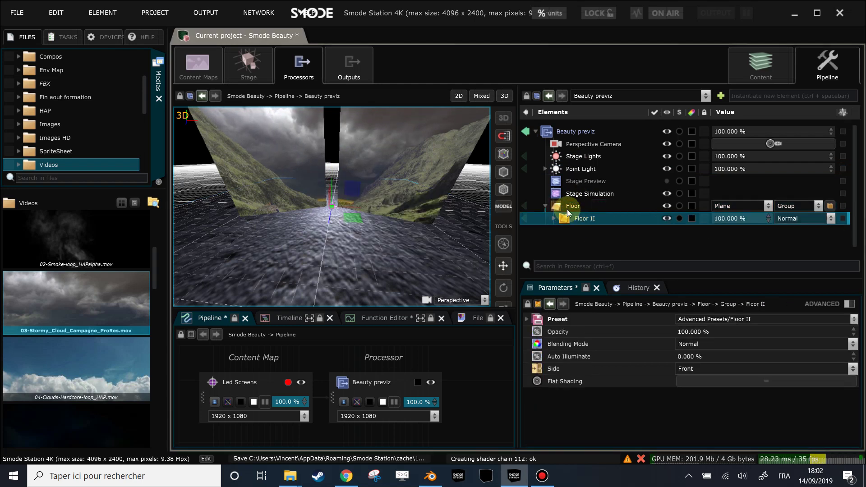
Add a UV Transform modifier to the floor and set its frame scale to 35 % in both directions
left_click(566, 205)
right_click(566, 206)
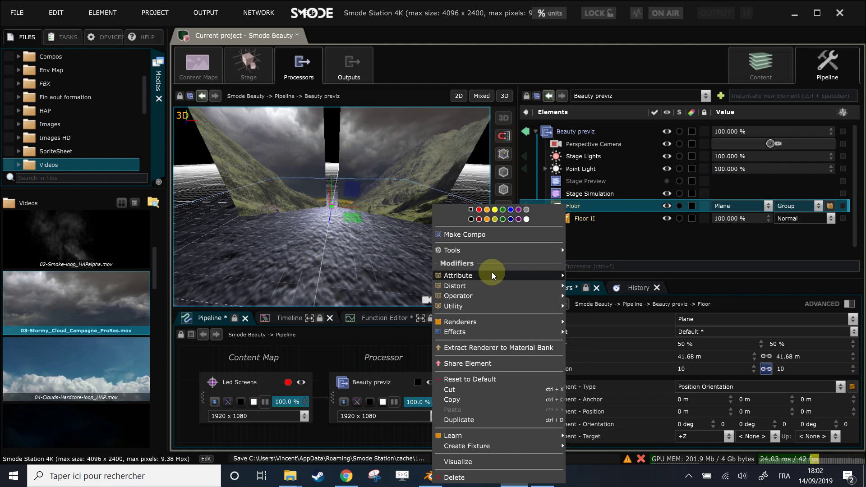
mouse_move(492, 272)
left_click(610, 274)
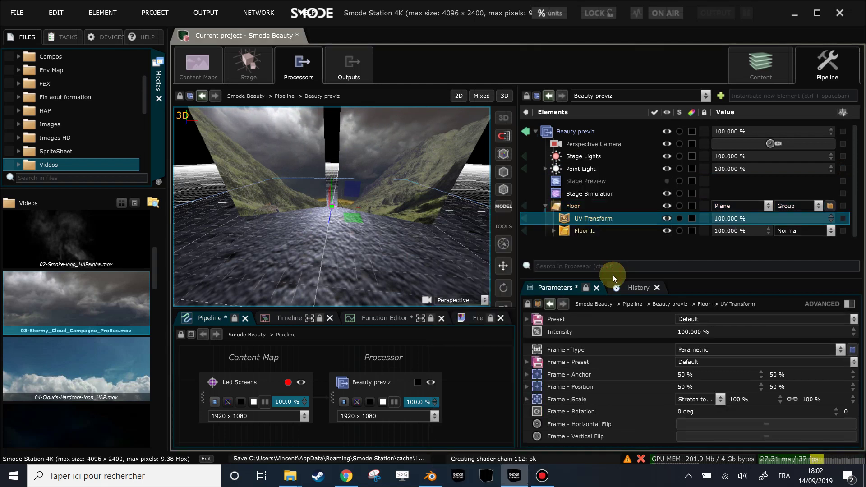
left_click_drag(802, 399, 769, 399)
left_click_drag(431, 212, 380, 205)
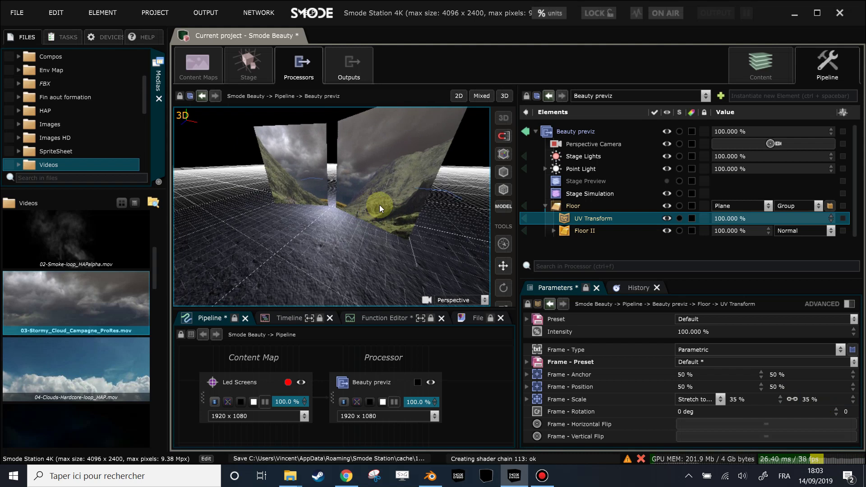
Save the project and enlarge the 3D viewport with its reference grid hidden
key("ctrl+s")
left_click_drag(440, 311, 440, 403)
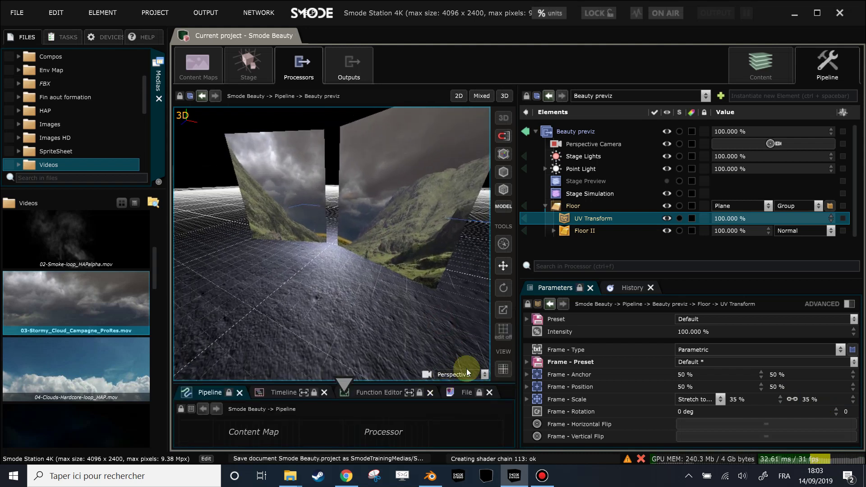
left_click(508, 371)
left_click_drag(384, 258, 566, 186)
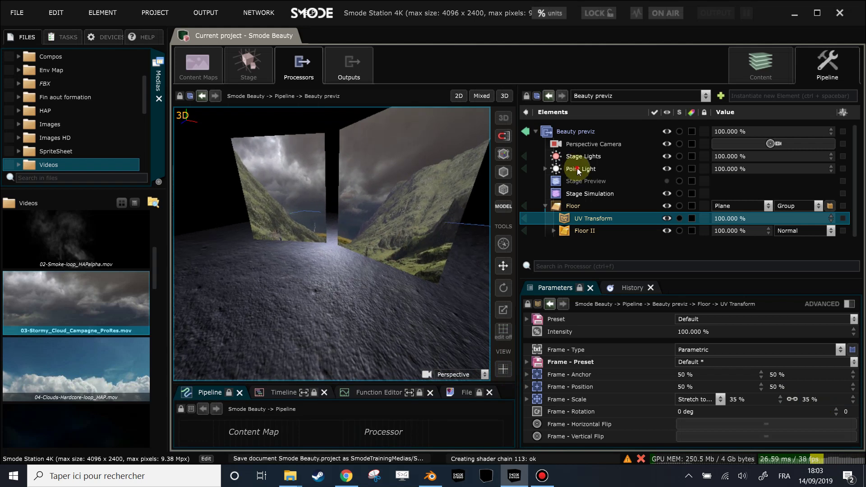
Disable the point light in the Beauty previz and collapse the floor's sub-elements
left_click(575, 165)
left_click_drag(370, 272, 367, 209)
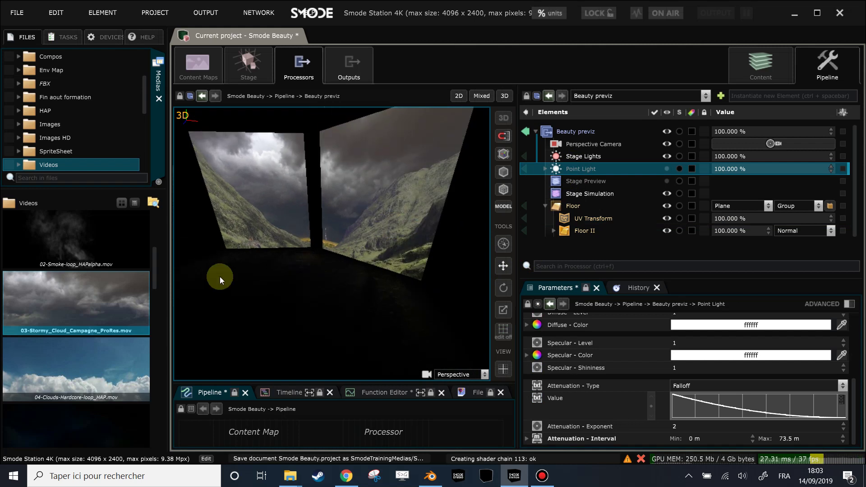
left_click(545, 206)
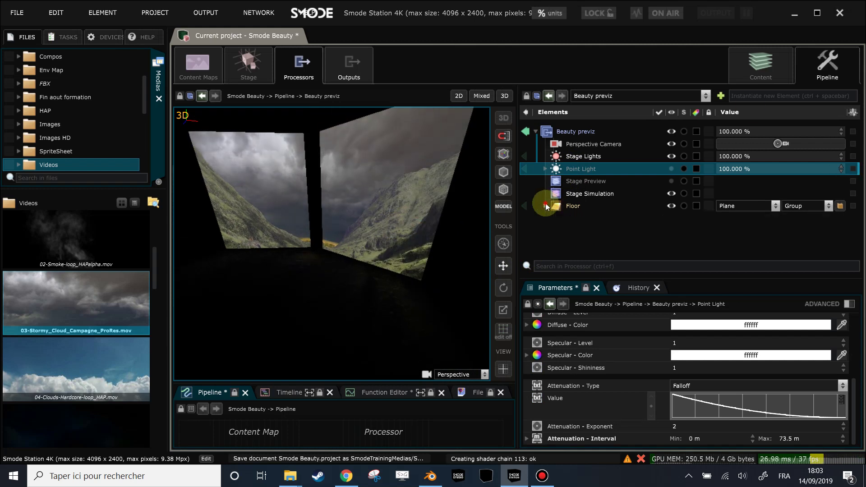
In the stage, set the right LED screen's attenuation exponent to 1.42 and its attenuation interval maximum to 100 m
left_click(253, 63)
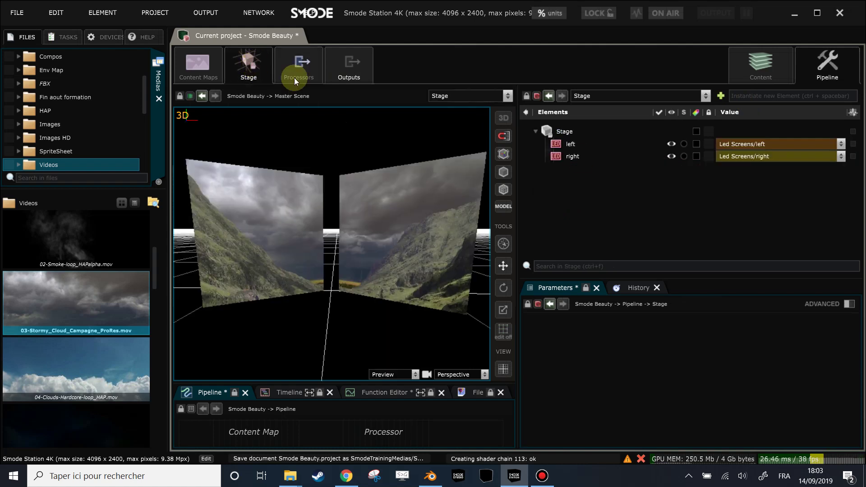
left_click(573, 158)
scroll(697, 356, "down", 3)
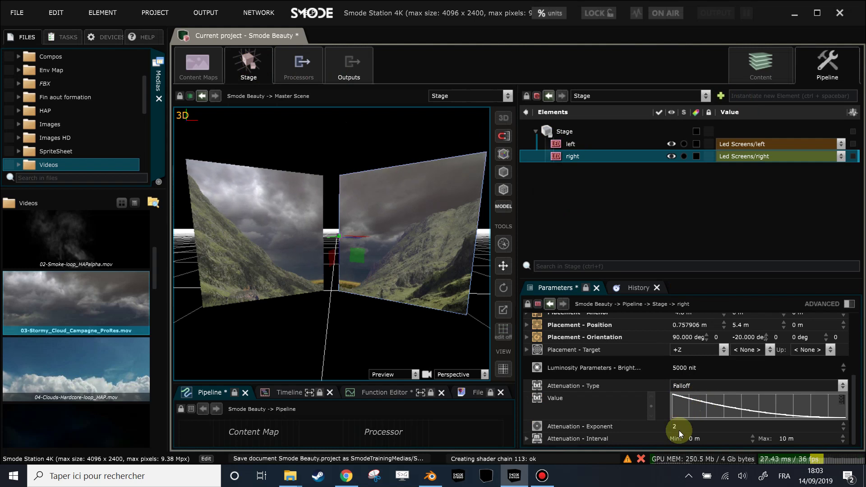
left_click_drag(842, 439, 842, 423)
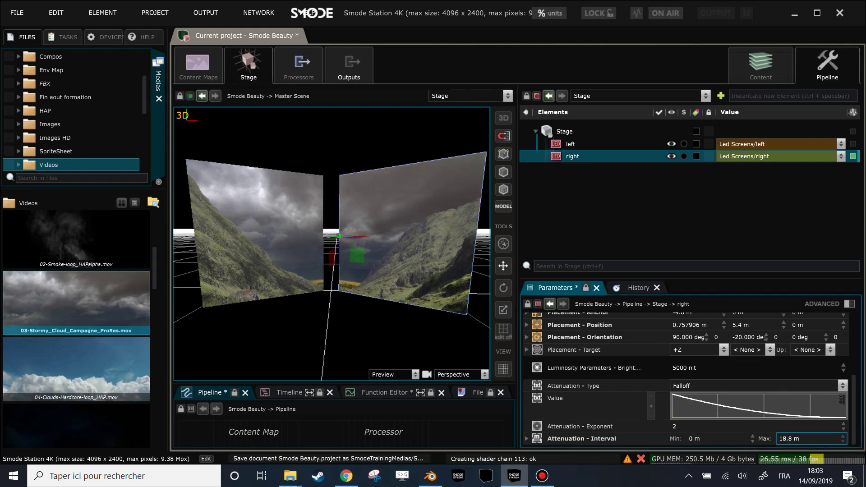
left_click_drag(681, 426, 681, 436)
left_click_drag(757, 437, 789, 438)
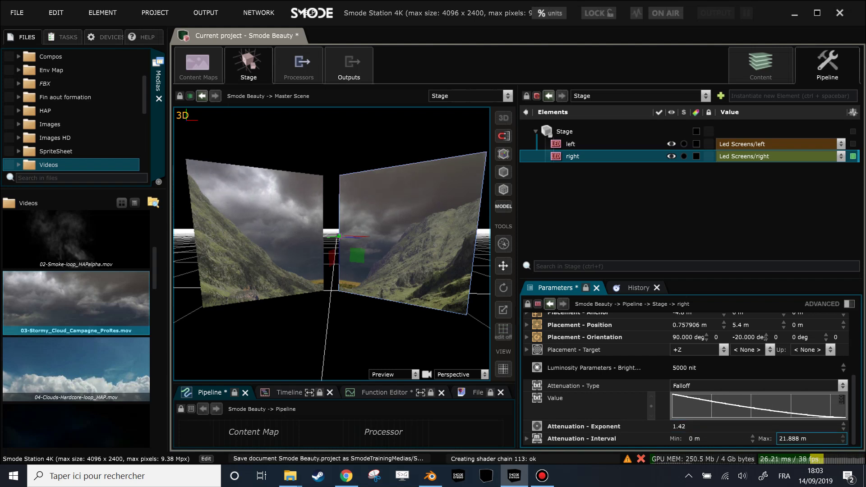
left_click(784, 435)
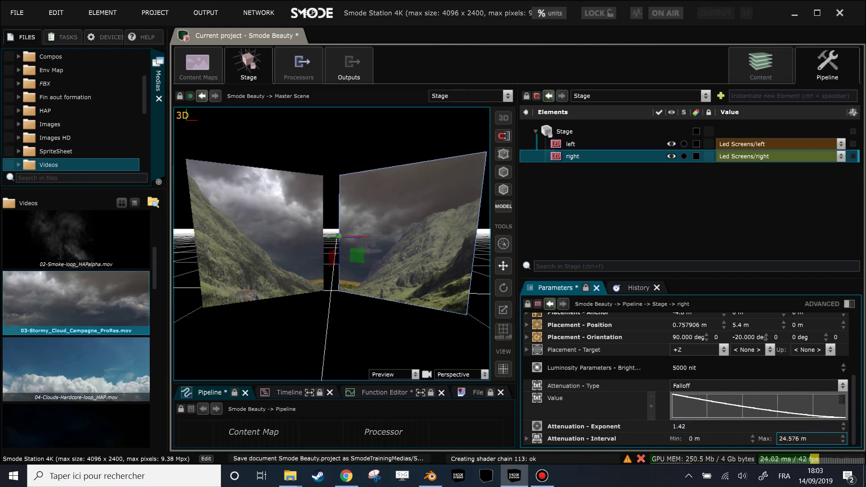
left_click(825, 440)
key("Return")
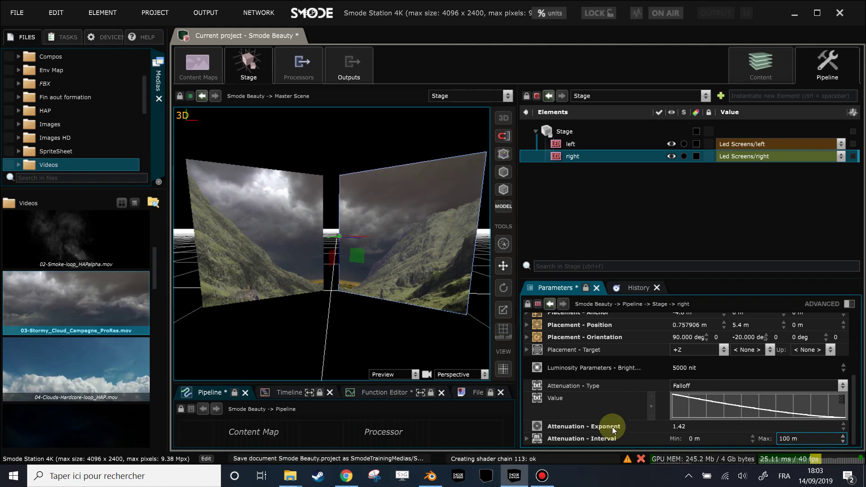
Copy the right LED screen's attenuation exponent and attenuation interval onto the left LED screen
right_click(608, 440)
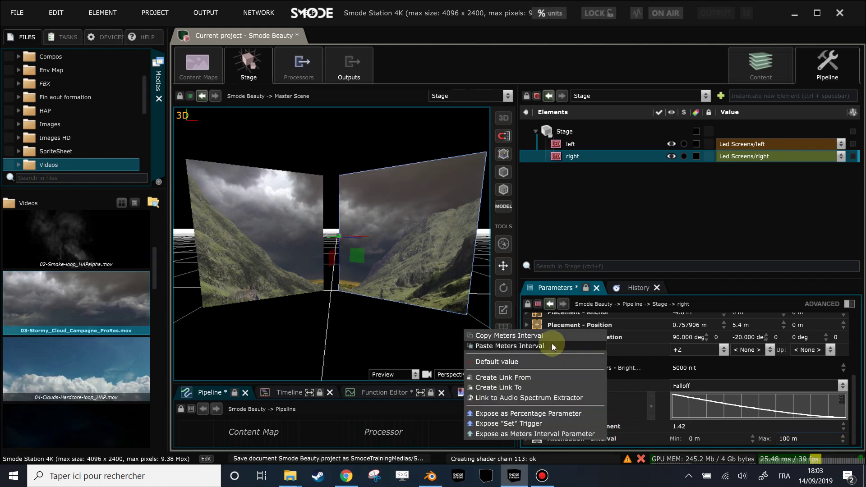
left_click(550, 337)
right_click(612, 427)
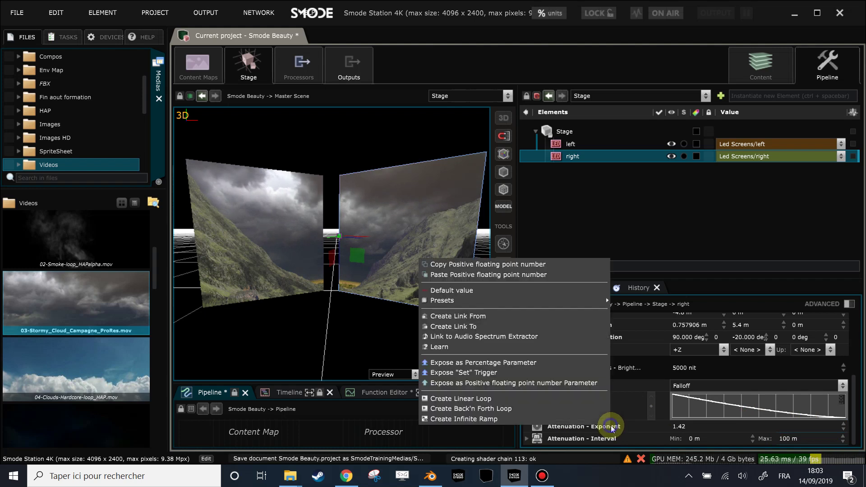
left_click(541, 266)
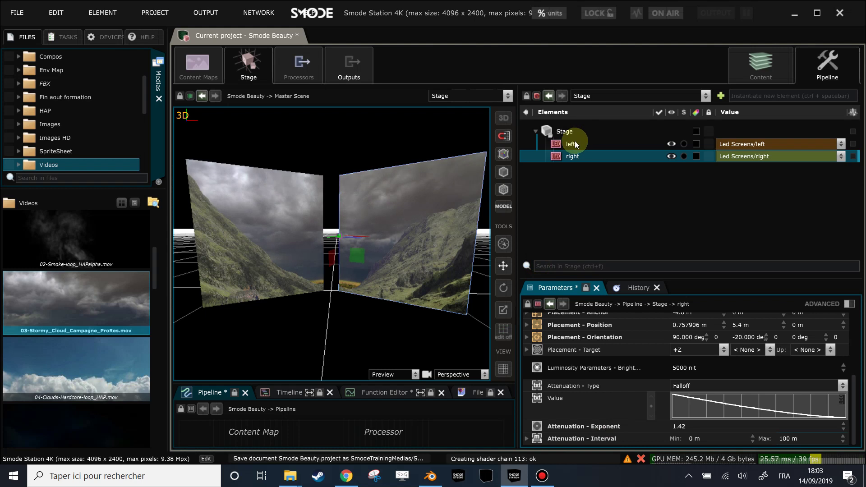
left_click(571, 144)
scroll(598, 343, "down", 3)
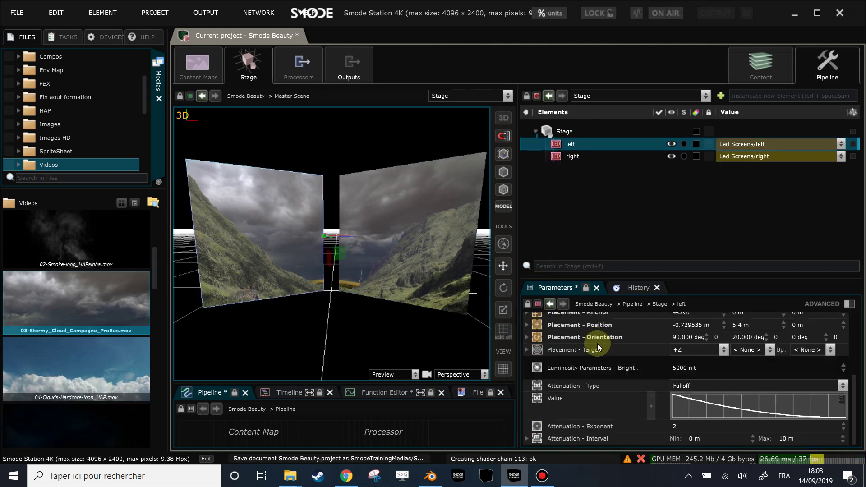
right_click(586, 425)
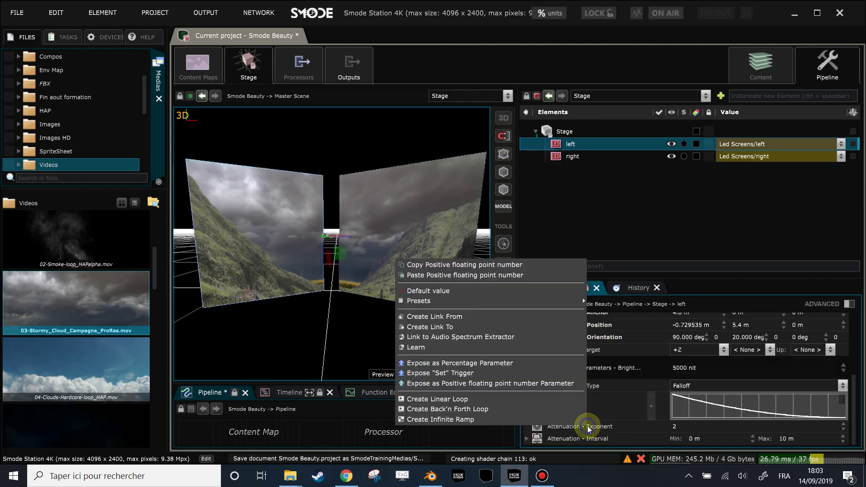
left_click(505, 276)
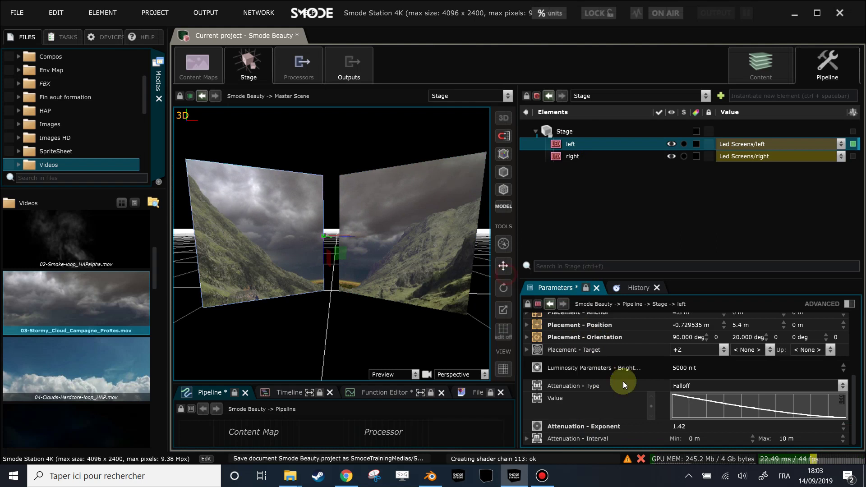
right_click(602, 437)
left_click(542, 343)
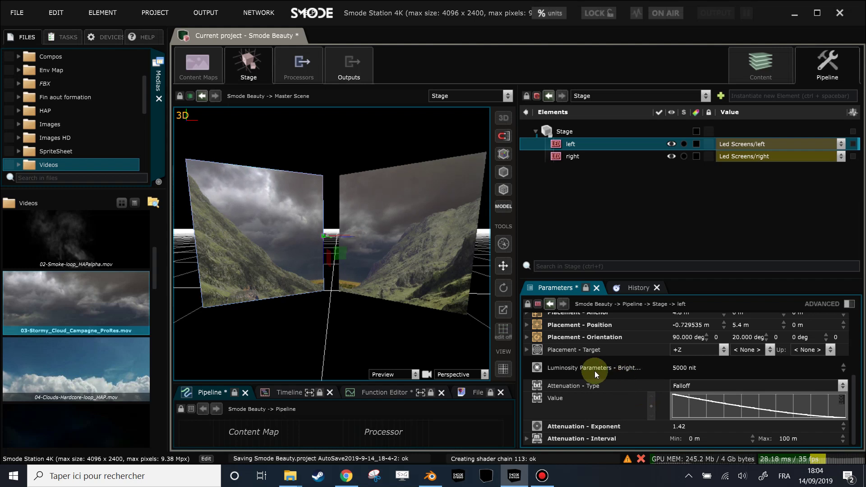
right_click(577, 339)
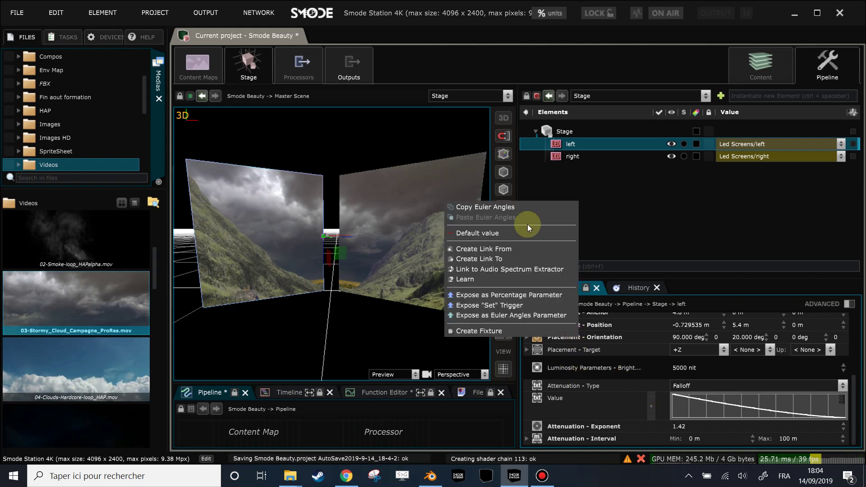
right_click(595, 326)
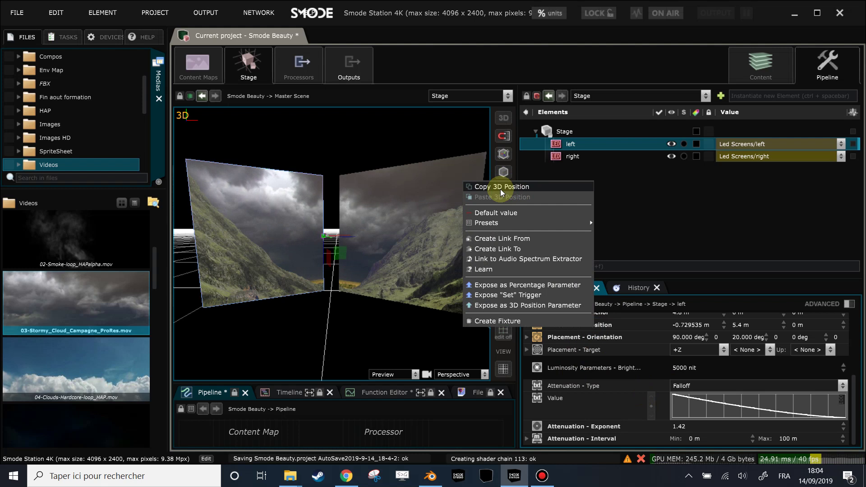
left_click(622, 356)
scroll(607, 356, "up", 2)
left_click(600, 369)
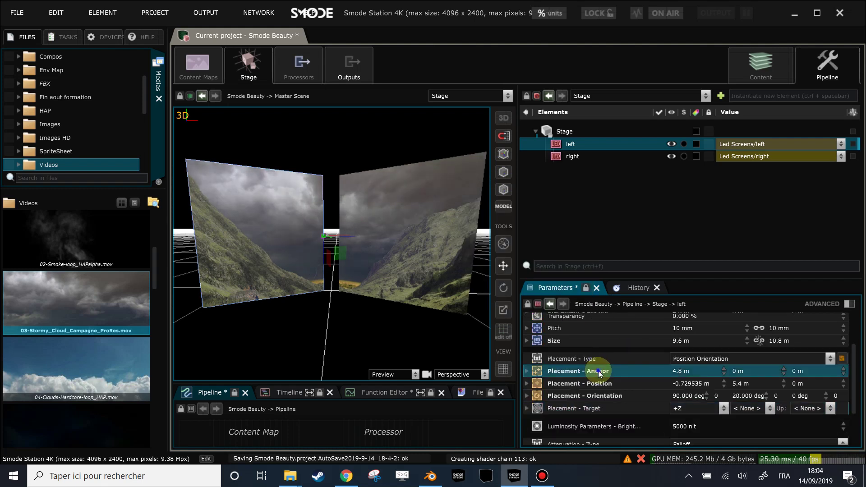
right_click(598, 370)
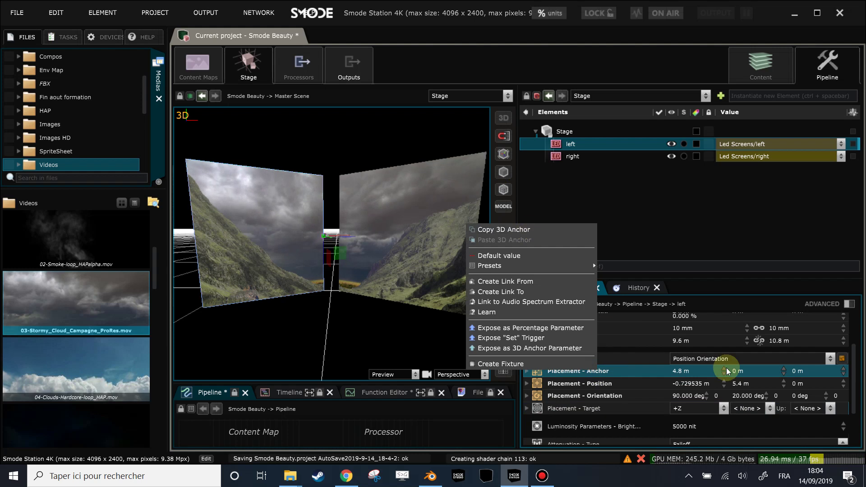
left_click(570, 156)
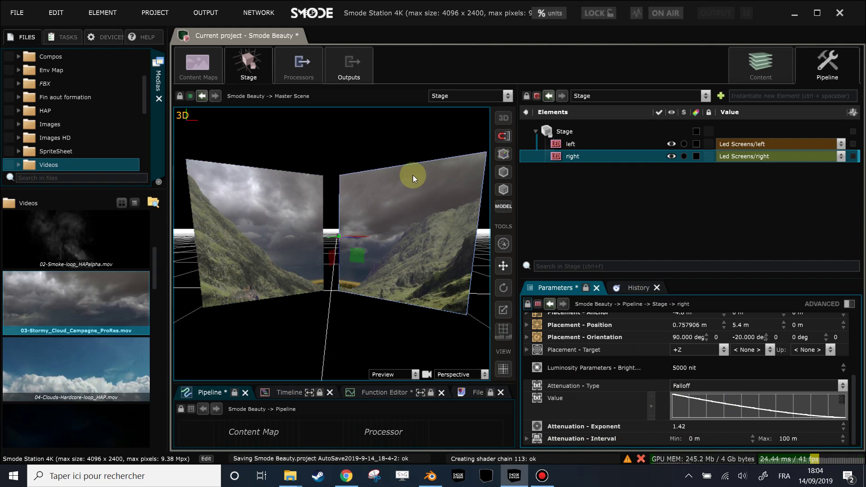
scroll(371, 181, "down", 2)
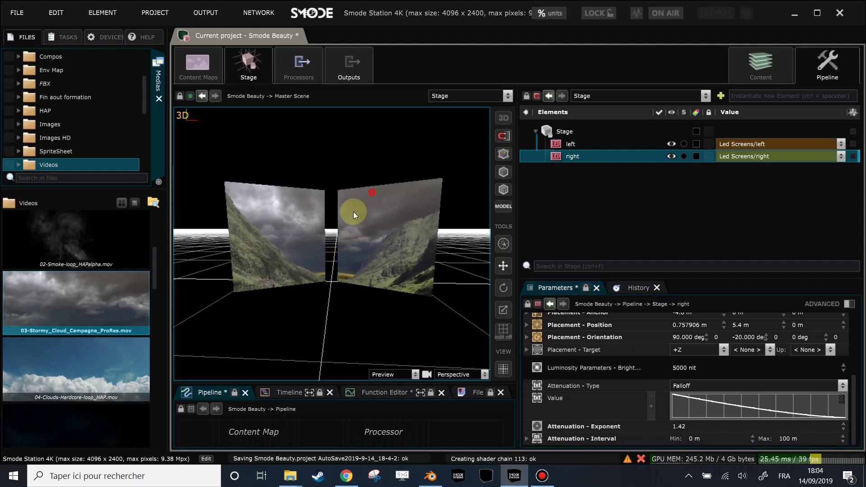
middle_click_drag(354, 209, 451, 181)
Return to the Beauty previz processor and inspect the light the LED screens cast on the floor
left_click(313, 51)
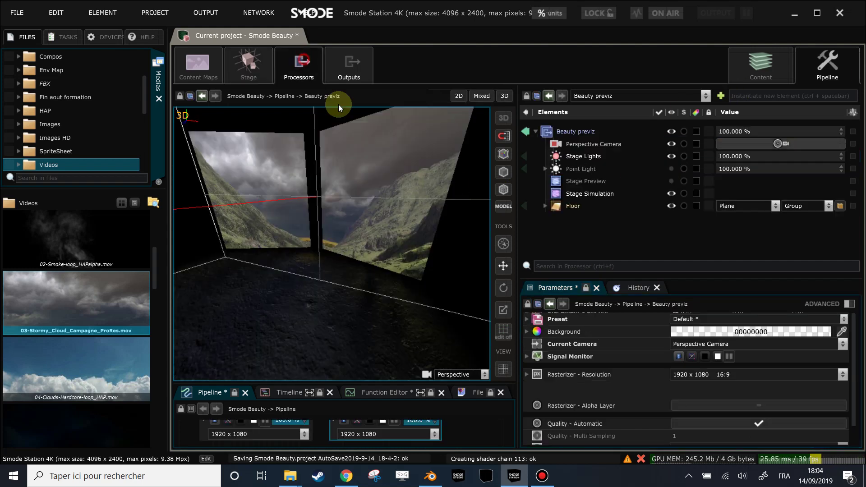
middle_click_drag(345, 194, 453, 243)
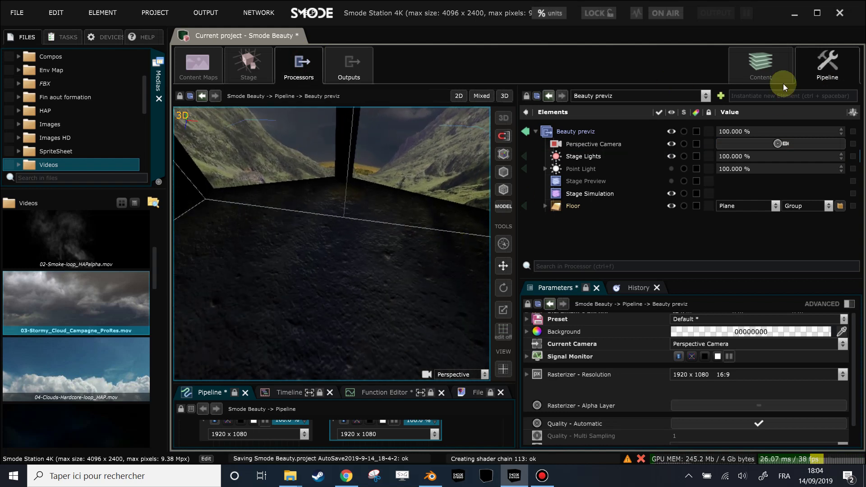
middle_click_drag(279, 161, 170, 97)
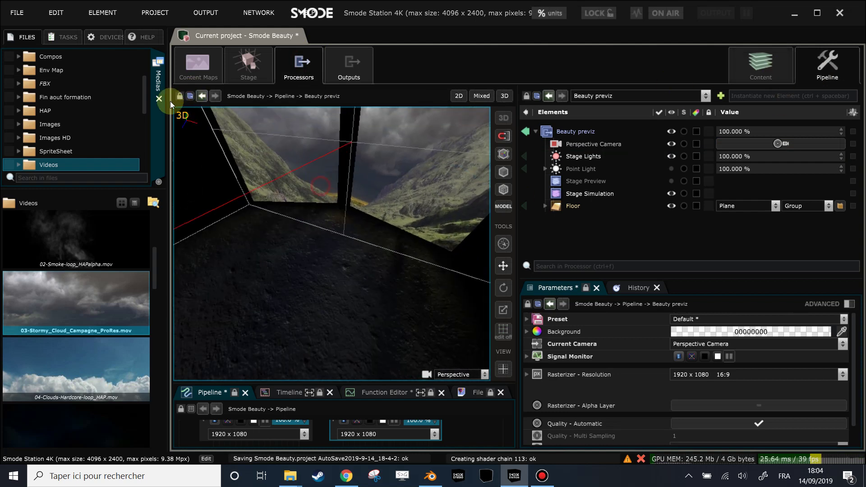
Select montagne.png in the Master Scene content and bring up its placement parameters
left_click(751, 64)
left_click(587, 181)
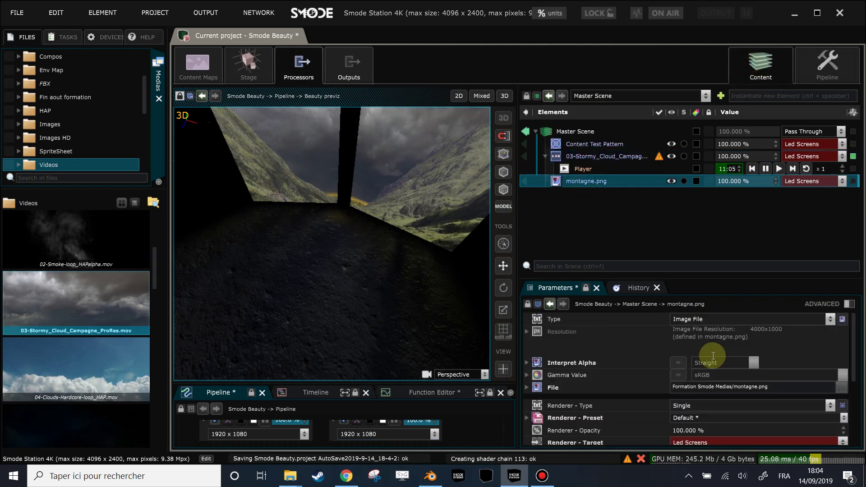
scroll(732, 388, "down", 3)
Try shifting montagne.png horizontally to a placement position of 65 %
left_click_drag(686, 386, 709, 385)
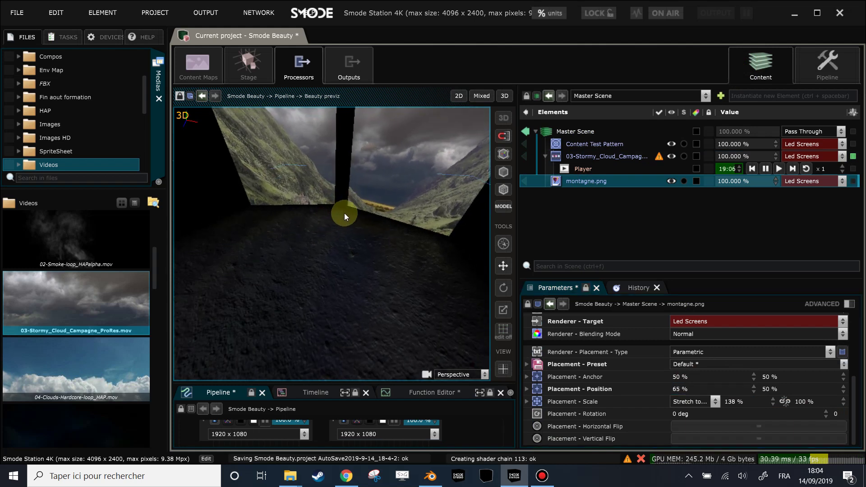
key("ctrl+z")
key("ctrl+z")
key("ctrl+z")
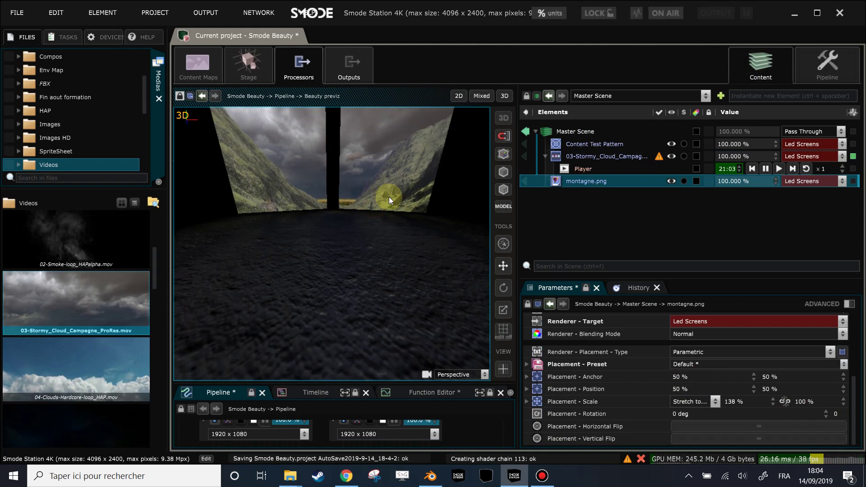
Set montagne.png's vertical scale to 64 % and its vertical position to 69 %, and save the project
scroll(389, 197, "up", 2)
left_click_drag(794, 400, 774, 401)
left_click_drag(812, 402, 812, 397)
left_click_drag(764, 389, 577, 305)
key("ctrl+s")
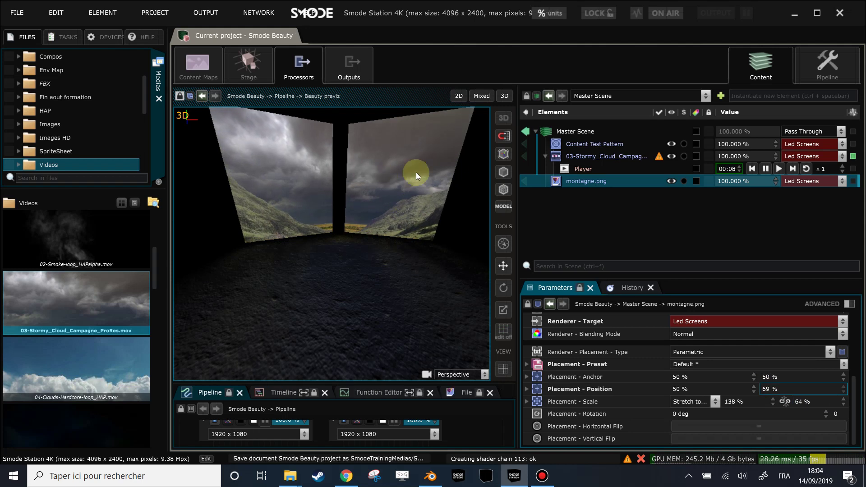
Add Florence Batiment 01 Med full.fbx from the _Cinecita Photogrametrie media folder to the Beauty previz as Reference Geometry
left_click(815, 71)
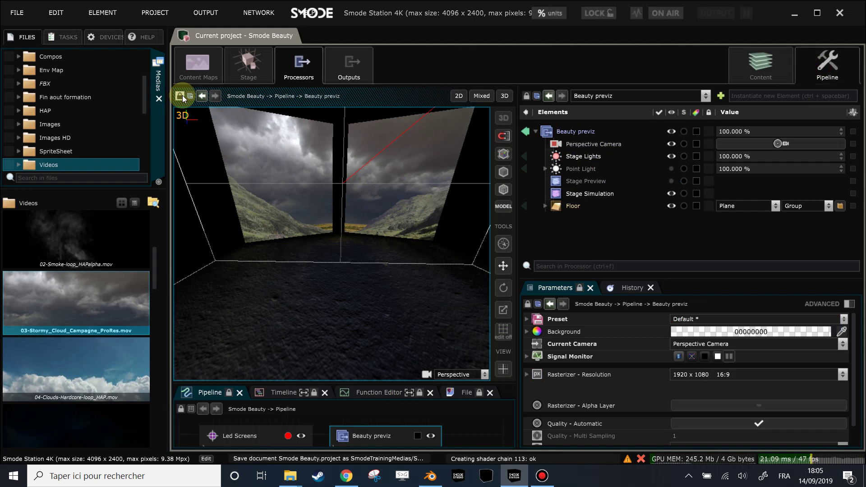
mouse_move(435, 203)
left_mouse_down()
mouse_move(400, 173)
mouse_move(450, 197)
left_mouse_up()
scroll(45, 90, "up", 2)
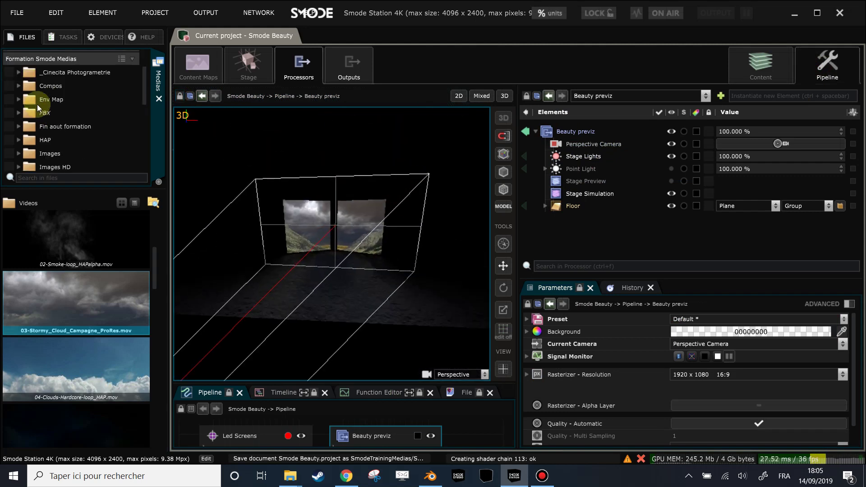
left_click(18, 73)
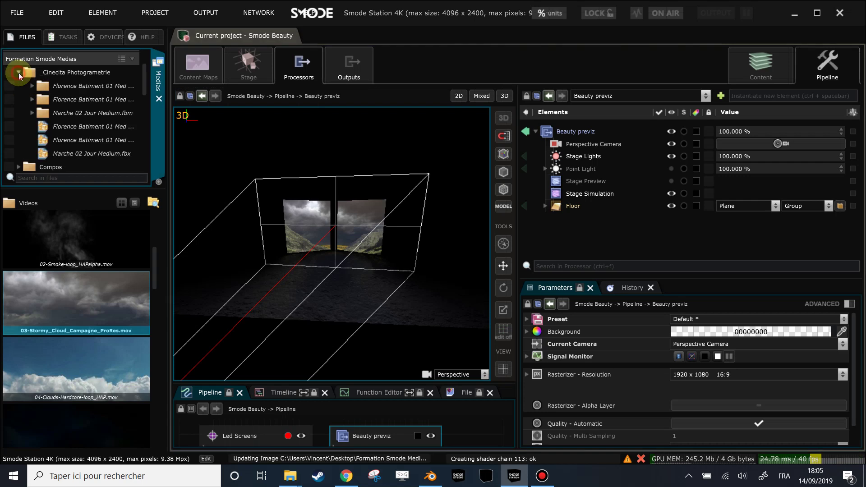
left_click(32, 99)
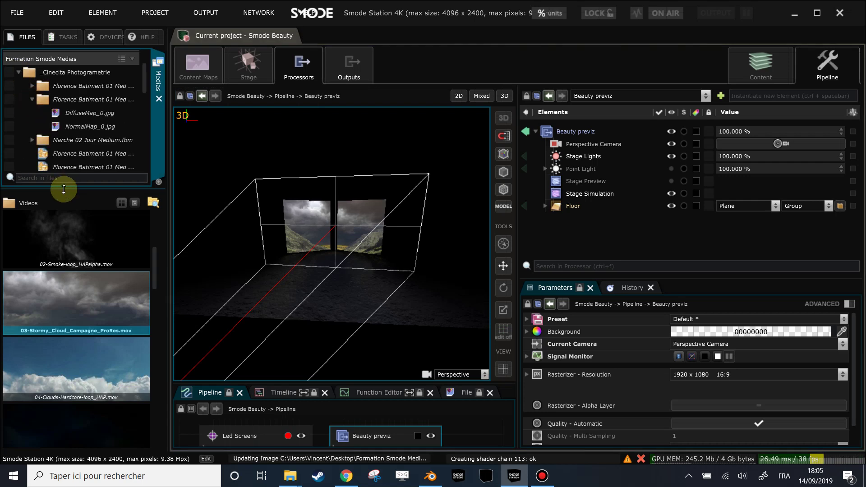
left_click_drag(64, 189, 63, 228)
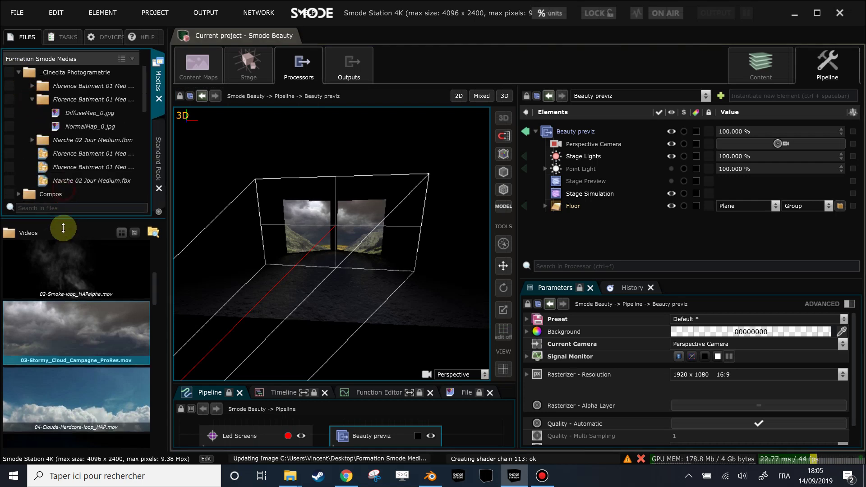
left_click(57, 167)
left_click_drag(57, 176, 626, 229)
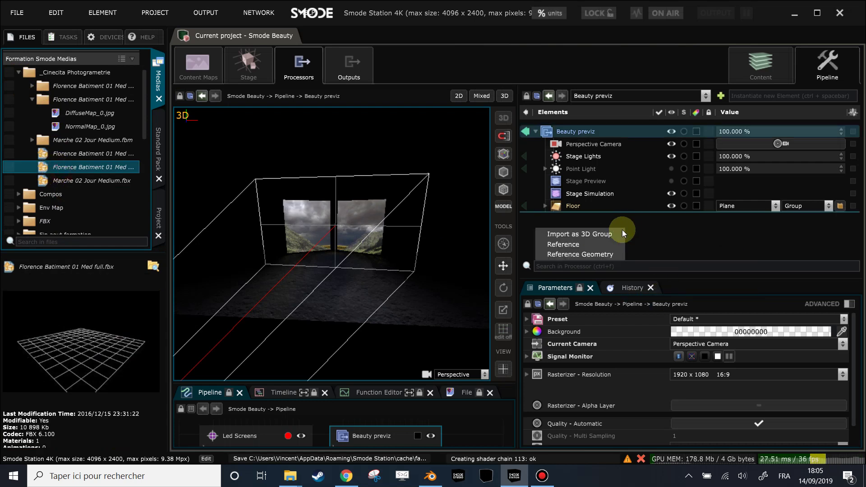
left_click(598, 255)
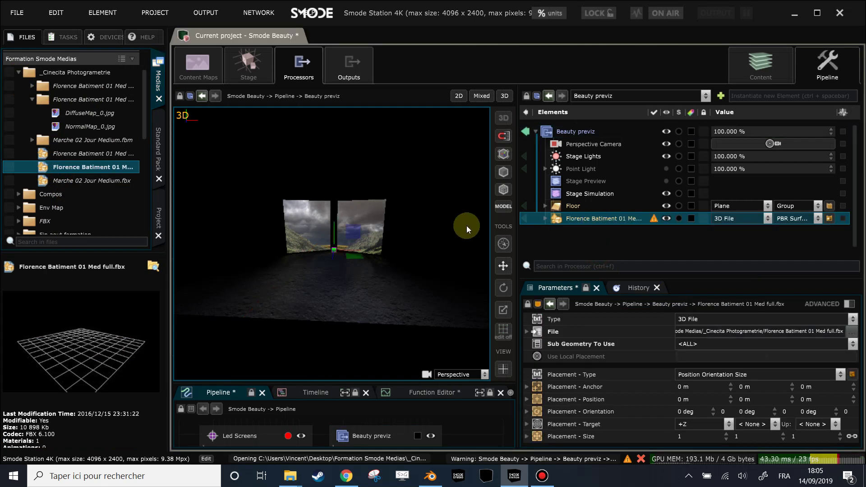
Give the Florence building a Surface renderer with 100 % Auto Illuminate and delete its Default Surface
scroll(334, 259, "up", 5)
mouse_move(325, 257)
middle_mouse_down()
mouse_move(391, 296)
mouse_move(372, 242)
mouse_move(345, 248)
mouse_move(324, 204)
mouse_move(332, 244)
middle_mouse_up()
right_click(560, 219)
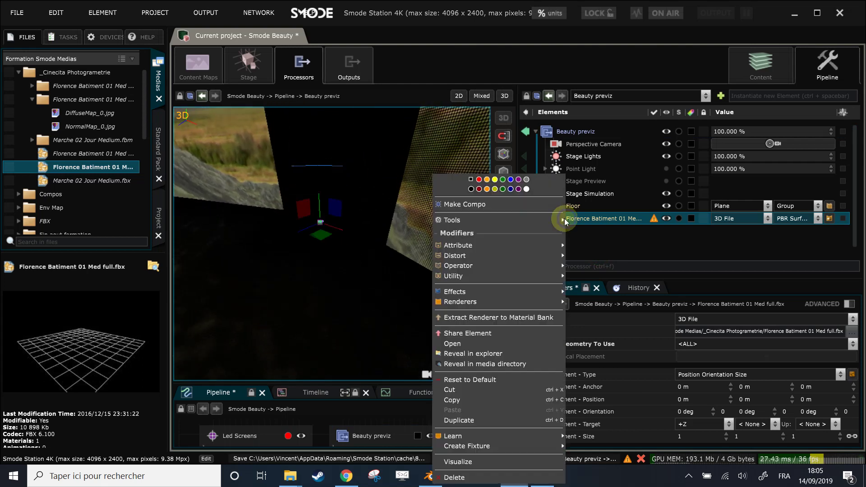
mouse_move(475, 302)
left_click(593, 138)
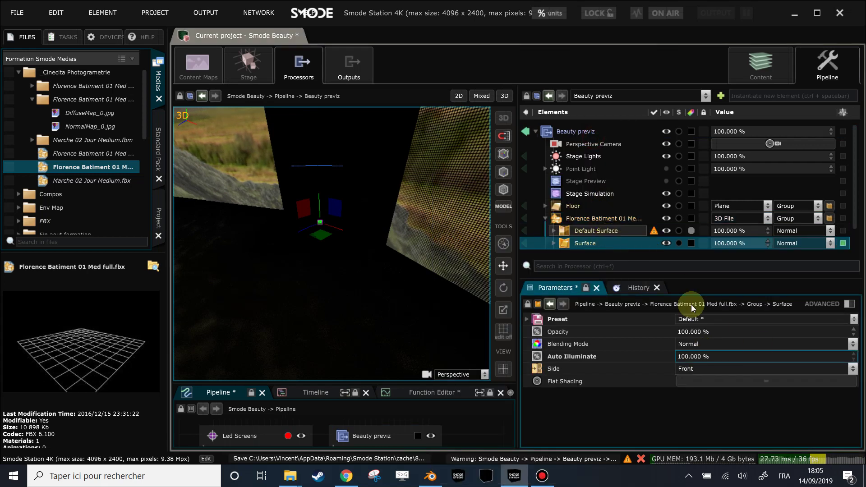
left_click(596, 231)
key("Delete")
left_click(466, 253)
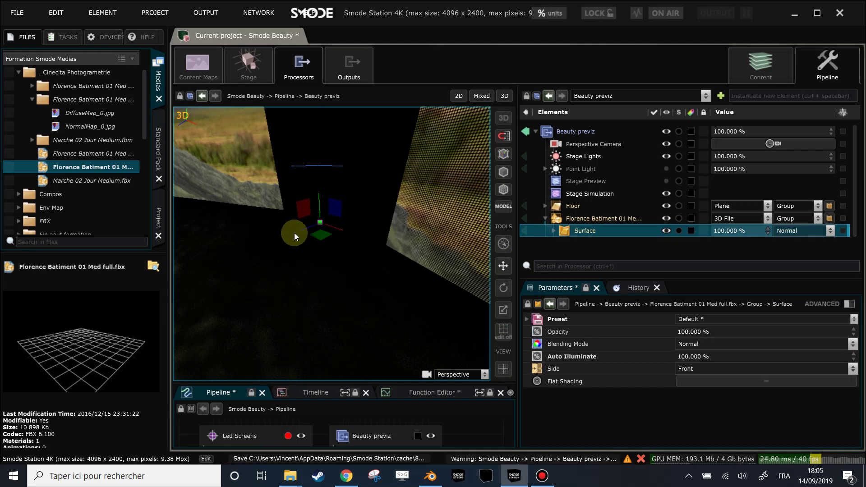
Disable the Stage Lights in the Beauty previz and look at the stage without them
left_click_drag(294, 236, 325, 244)
left_click(580, 156)
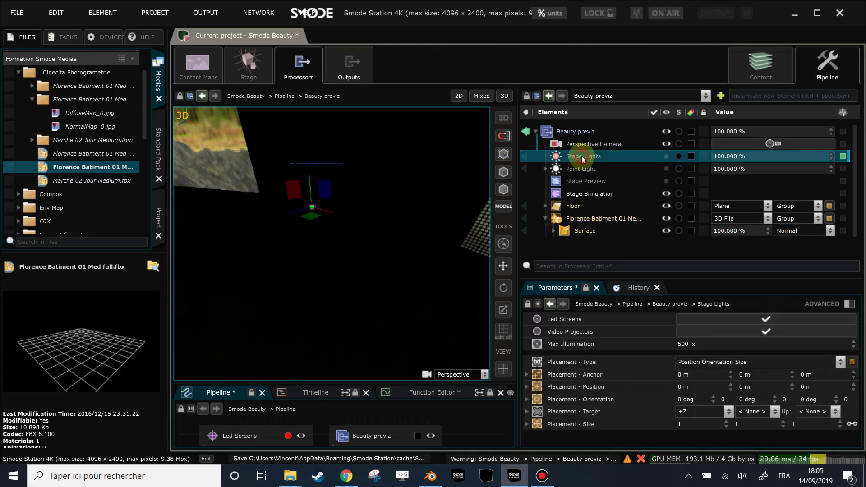
left_click_drag(348, 231, 509, 258)
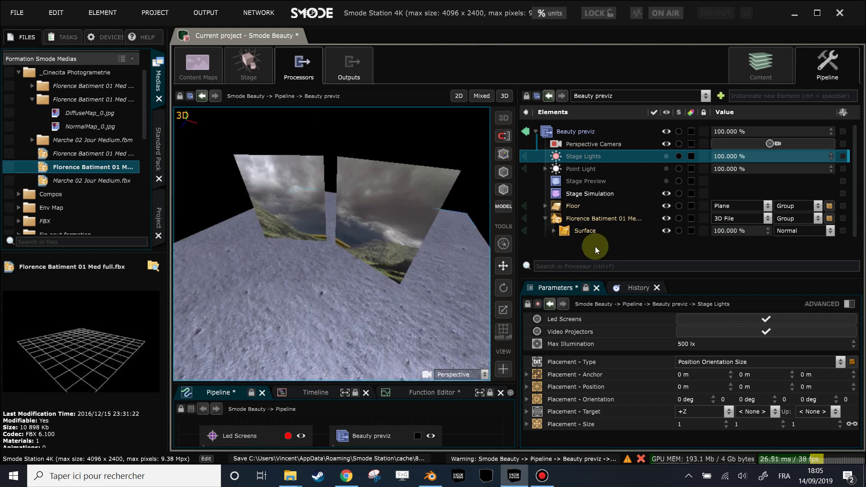
Set the Florence building's uniform placement size to 1000
left_click(591, 218)
left_click(762, 437)
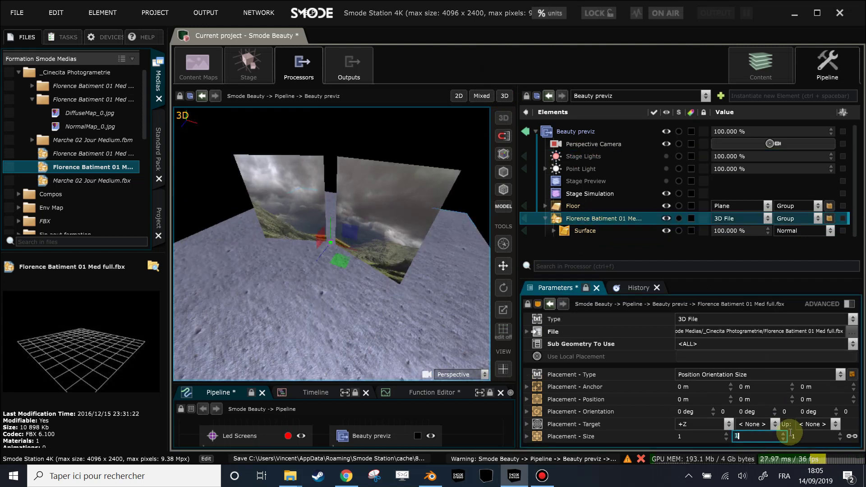
type("1000")
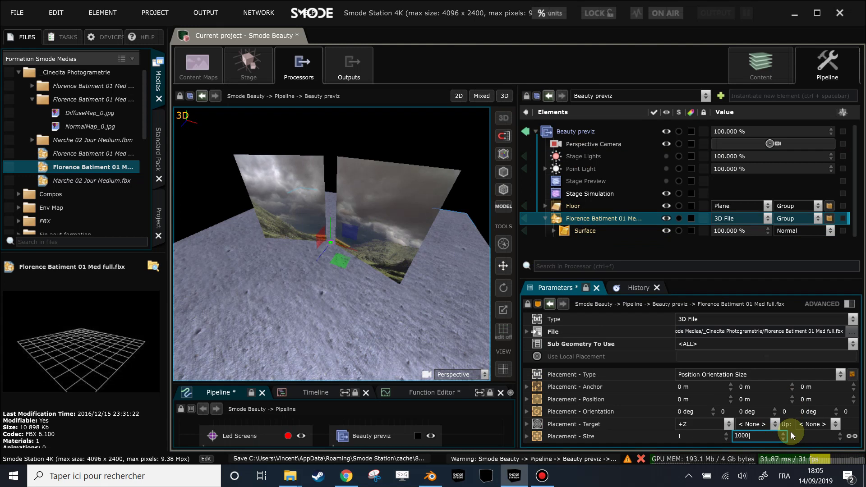
key("Return")
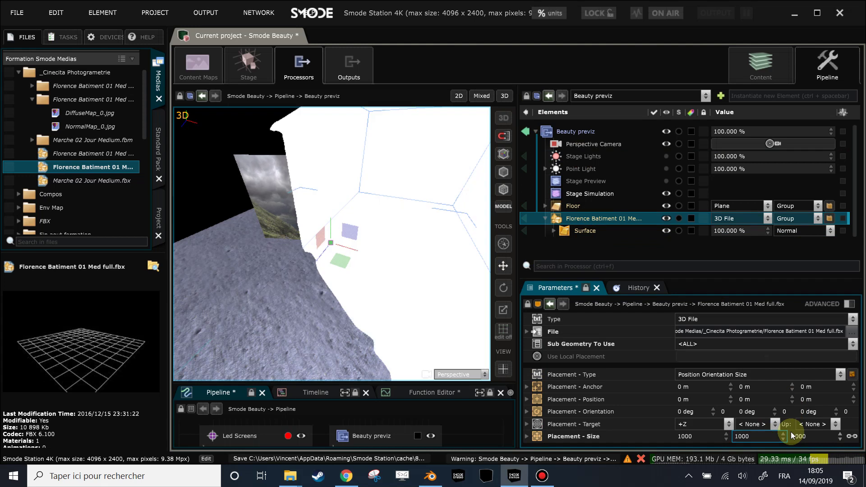
Set Auto Illuminate on the building's Surface to 0 % and expand its components
left_click(554, 232)
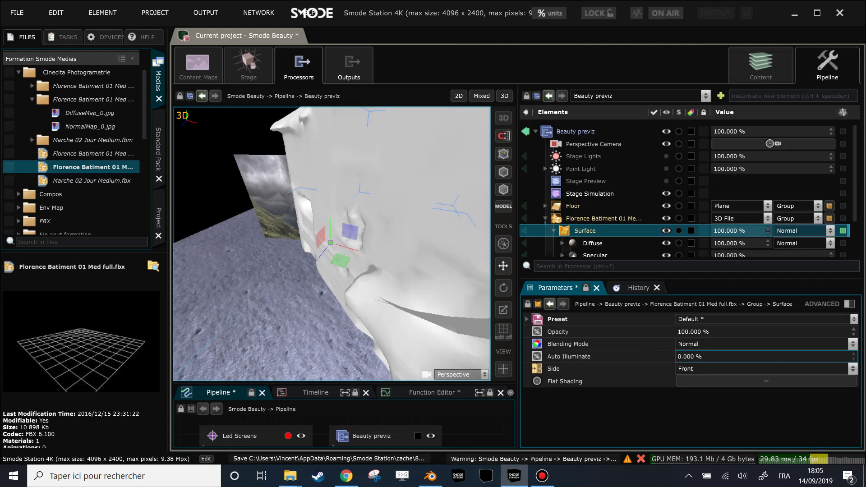
scroll(368, 227, "down", 5)
middle_click_drag(344, 243, 386, 204)
Rotate the Florence building 20.4 degrees around Y and move it to about X -0.85 m, Z 6.25 m
left_click(591, 218)
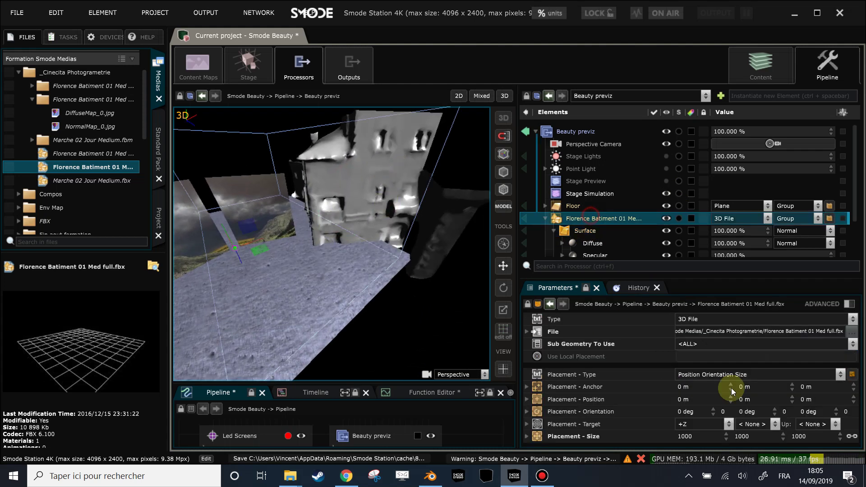
left_click(754, 411)
left_click_drag(754, 411, 787, 412)
middle_click_drag(426, 320, 240, 284)
left_click_drag(262, 255, 278, 284)
Assign DiffuseMap_0.jpg as the map of the building's Diffuse component and delete the Specular component
scroll(586, 207, "down", 1)
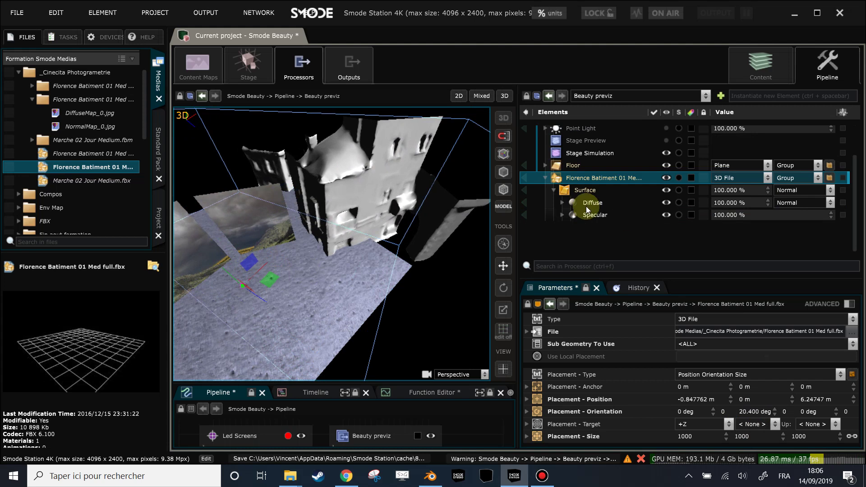
left_click(562, 203)
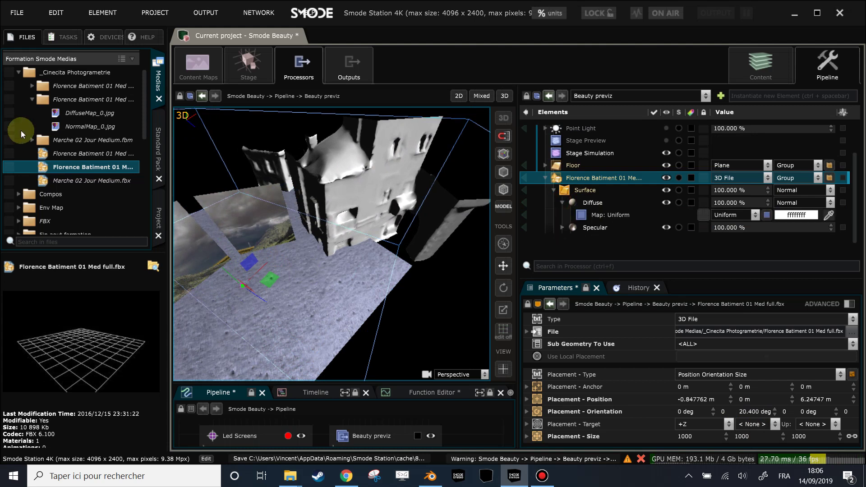
left_click_drag(87, 113, 597, 217)
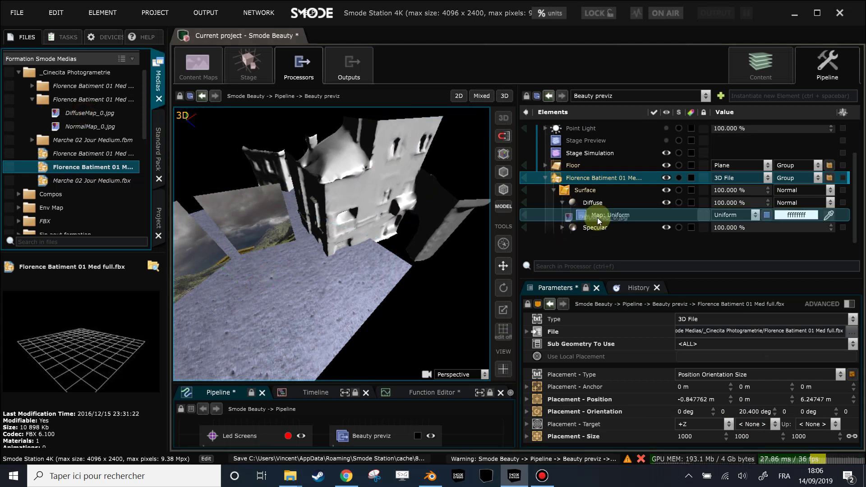
left_click(572, 228)
key("Delete")
key("Return")
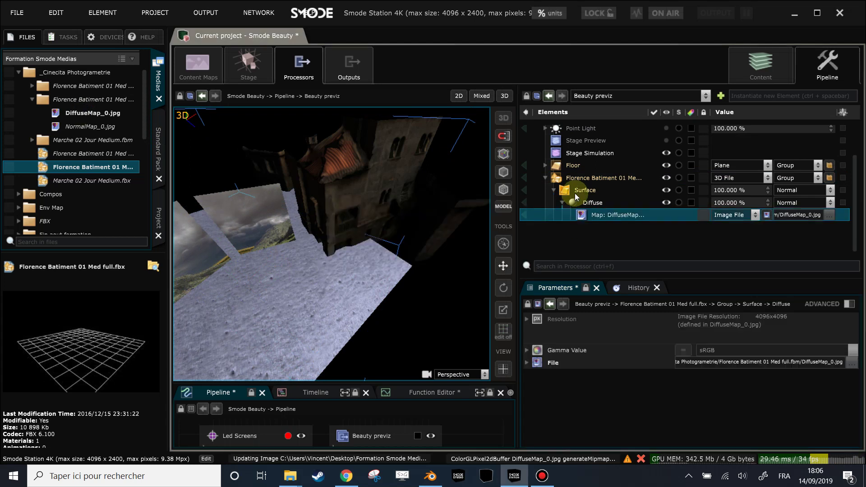
Add a Normal Bump component to the building's Surface and assign NormalMap_0.jpg as its map
left_click(576, 195)
right_click(576, 194)
mouse_move(490, 289)
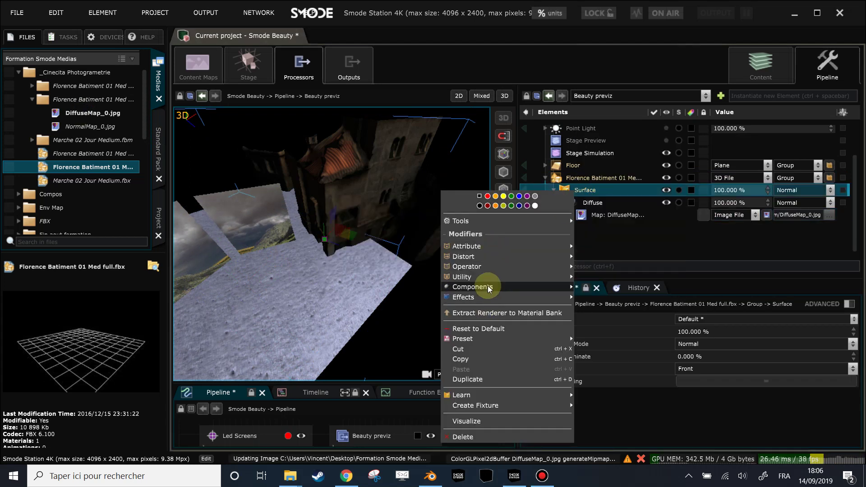
left_click(605, 273)
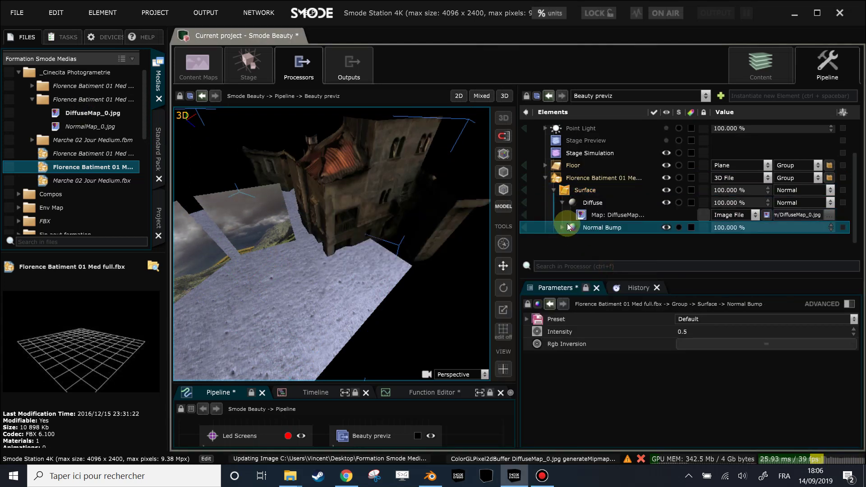
left_click(569, 227)
left_click_drag(79, 127, 623, 209)
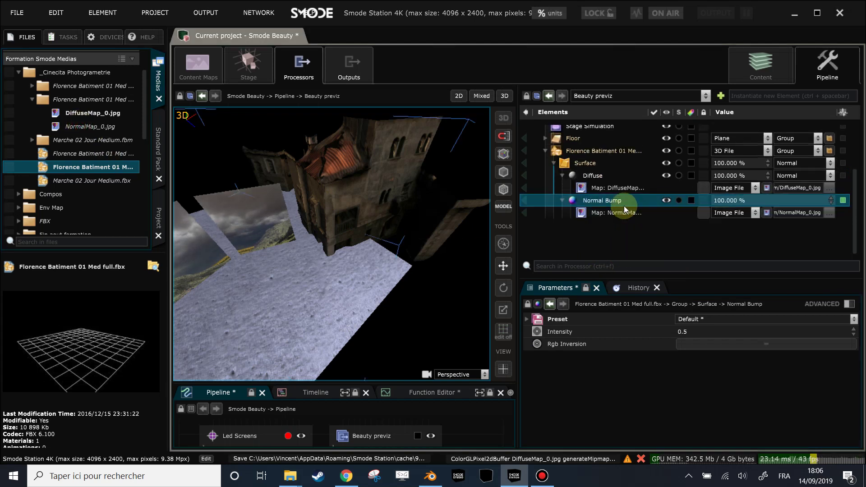
Add a Mirror operator to the Florence building geometry
left_click_drag(361, 208, 345, 184)
left_click(562, 163)
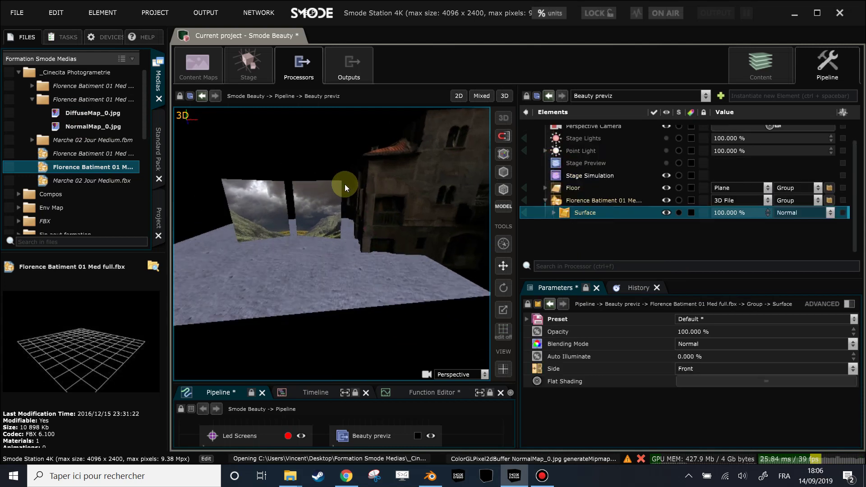
right_click(571, 204)
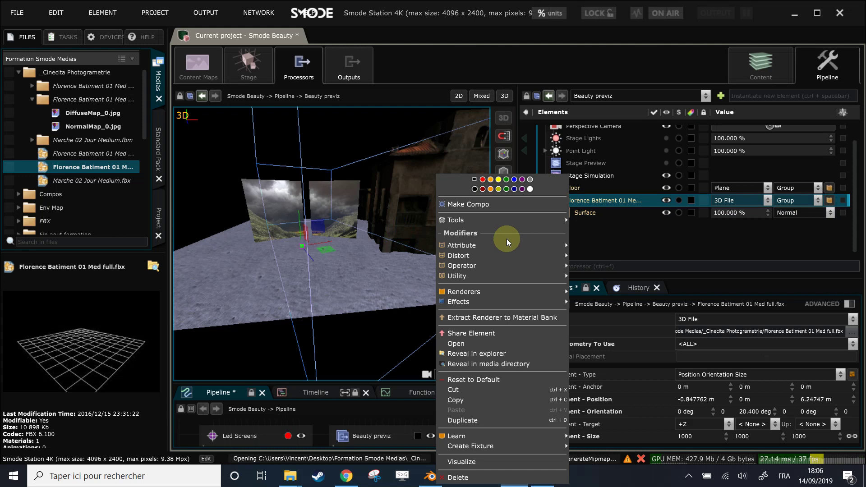
mouse_move(497, 265)
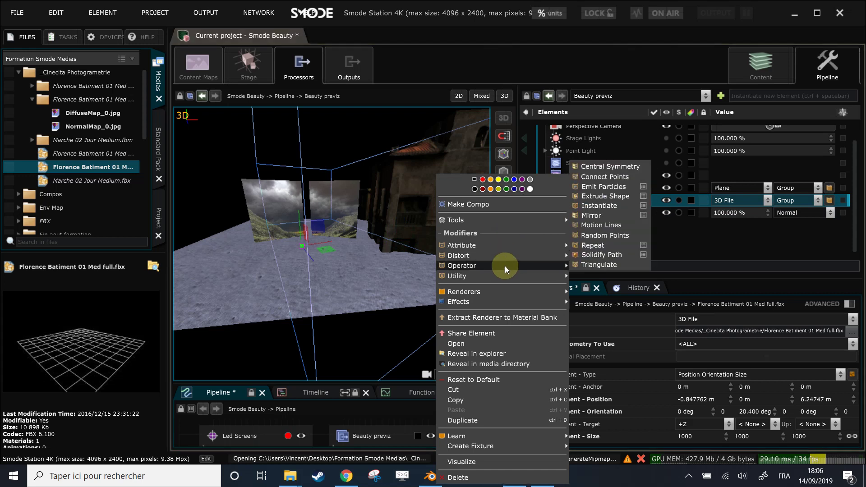
left_click(612, 214)
left_click_drag(404, 250, 377, 249)
scroll(361, 261, "down", 5)
Set the mirror rotation to 90, 0 and 126.7 degrees and its position to about X -0.0115 m, Z -0.0076 m
left_click_drag(744, 357, 744, 393)
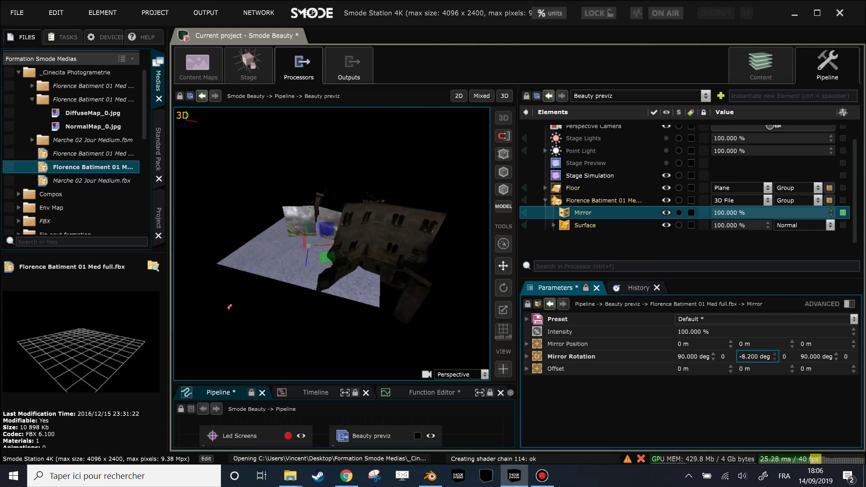
left_click(720, 358)
left_click(723, 356)
left_click_drag(817, 356, 343, 246)
middle_click_drag(332, 261, 282, 252)
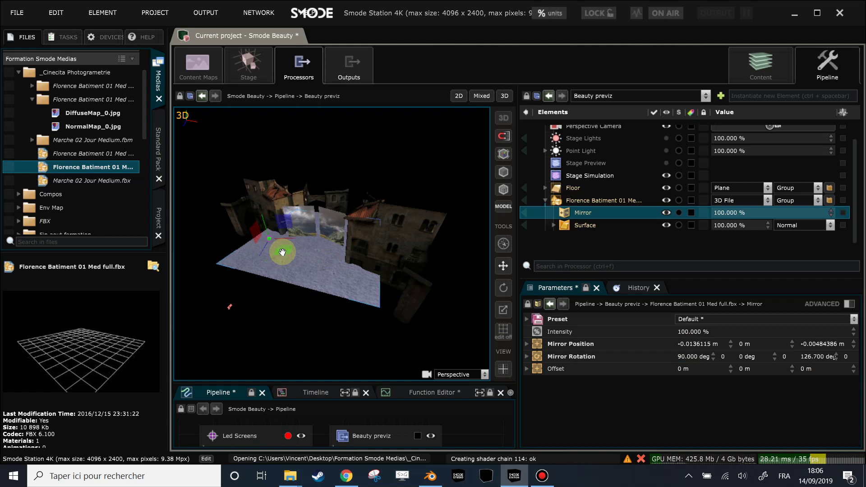
mouse_move(286, 249)
left_mouse_down()
mouse_move(299, 247)
mouse_move(292, 246)
left_mouse_up()
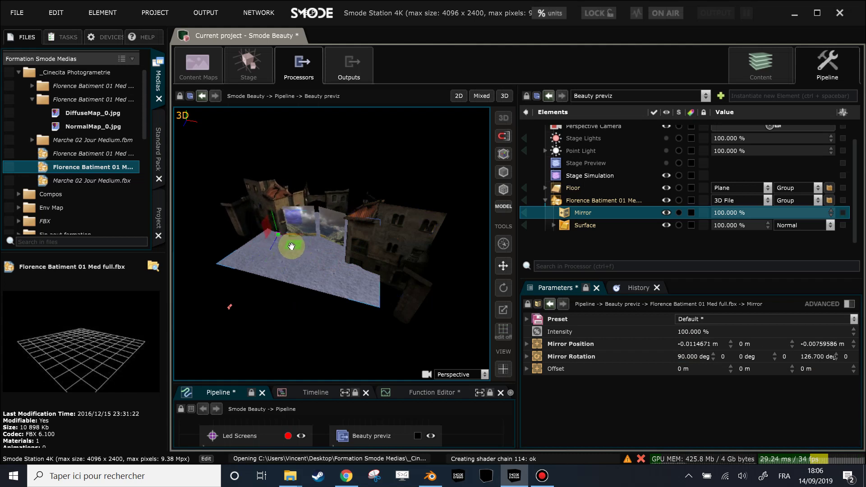
Adjust the mirror's Z rotation to 115.3 degrees and its X position to about -0.0123 m
left_click_drag(828, 360, 836, 356)
middle_click_drag(349, 196, 307, 251)
left_click_drag(293, 252, 286, 250)
Enlarge the Floor plane to 45.848 m on both sides
left_click(469, 249)
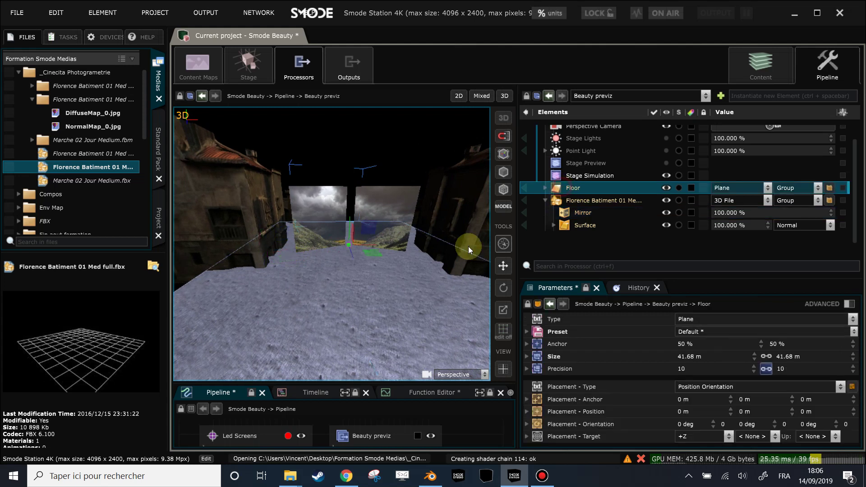
left_click_drag(786, 357, 785, 339)
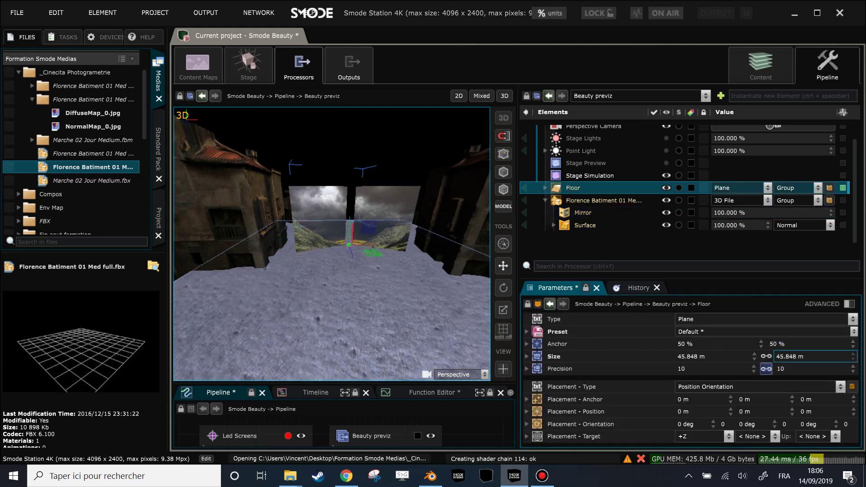
left_click_drag(424, 208, 422, 175)
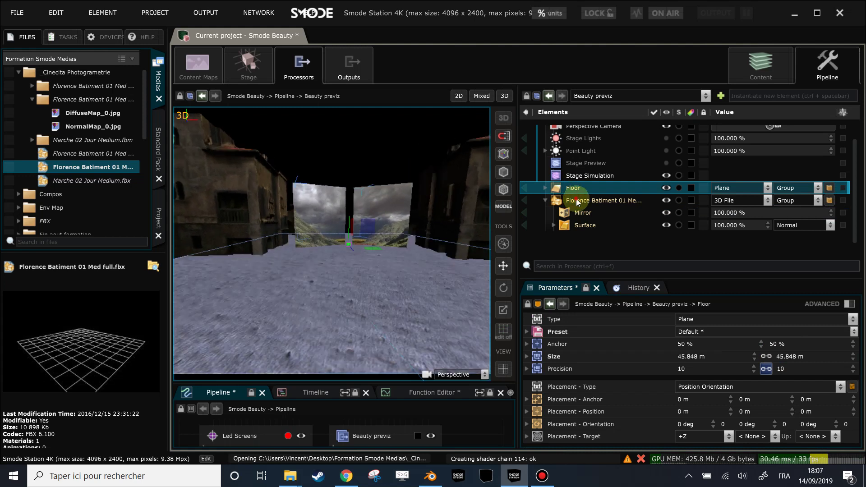
Raise the Florence building to a Y position of about 1.5 m
left_click(575, 200)
left_click_drag(351, 227, 351, 216)
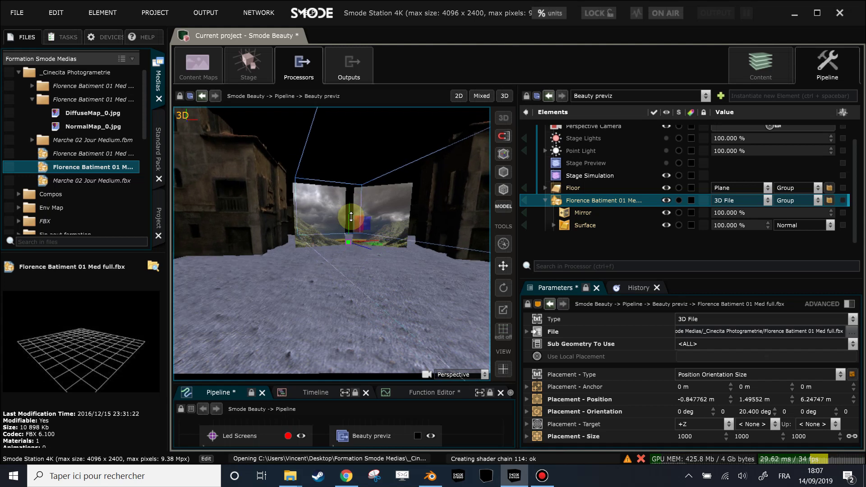
left_click_drag(384, 247, 633, 216)
Enable the Stage Lights and Point Light, and move the Point Light to about Y 8.87 m, Z -4.27 m
left_click(582, 138)
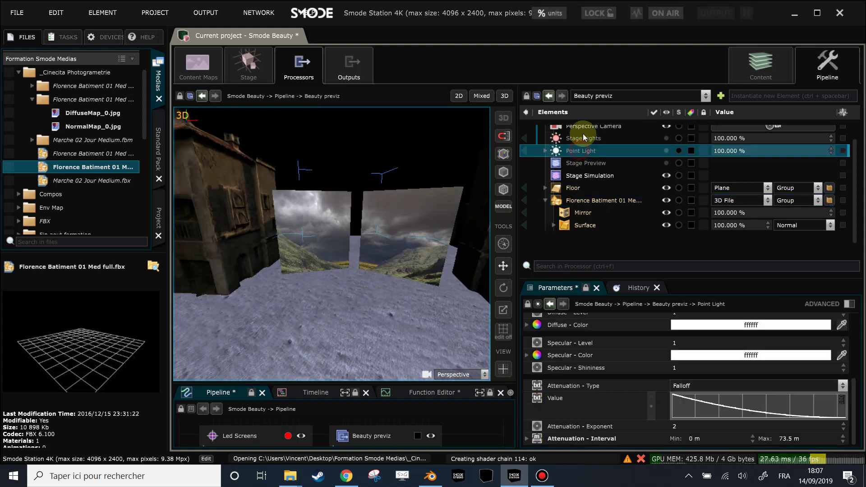
left_click(580, 152)
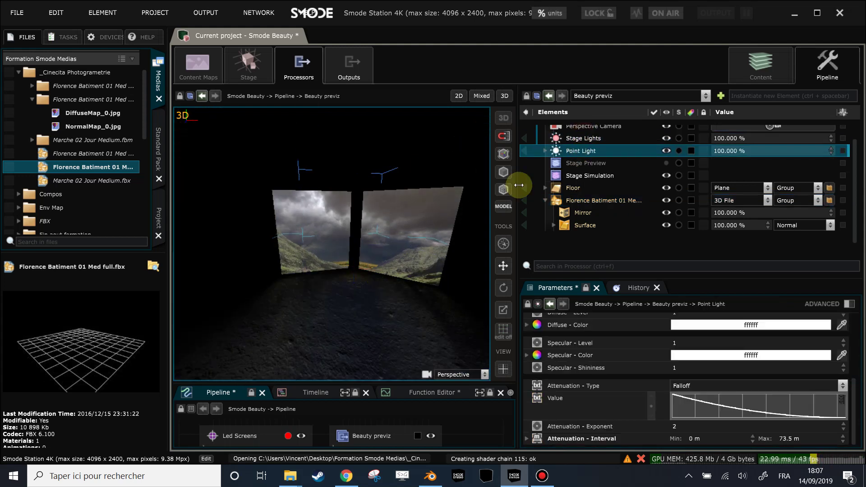
scroll(399, 204, "down", 3)
left_click_drag(396, 201, 361, 196)
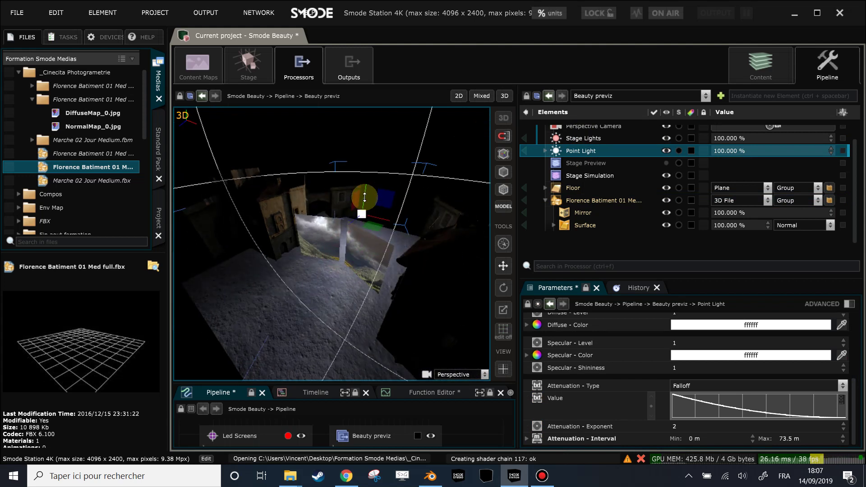
left_click_drag(329, 236, 338, 221)
Try a bluish AEB5D0 diffuse color on the Point Light, and return it to white FFFFFF
scroll(714, 344, "up", 2)
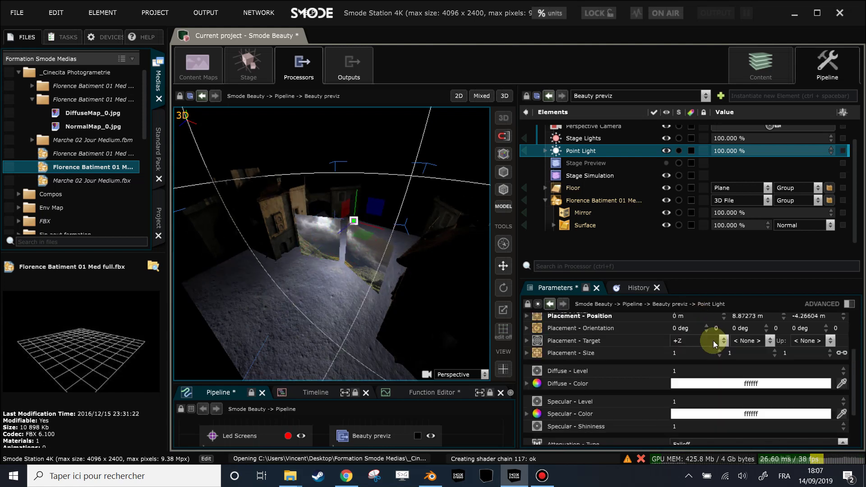
left_click(720, 389)
left_click_drag(791, 391, 691, 358)
left_click(805, 396)
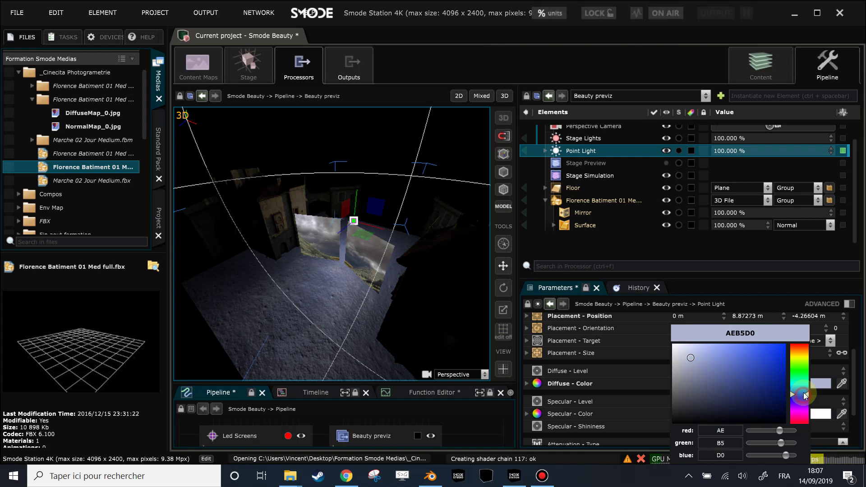
left_click_drag(805, 396, 804, 393)
mouse_move(697, 359)
left_mouse_down()
mouse_move(732, 362)
mouse_move(711, 357)
mouse_move(708, 332)
mouse_move(654, 277)
left_mouse_up()
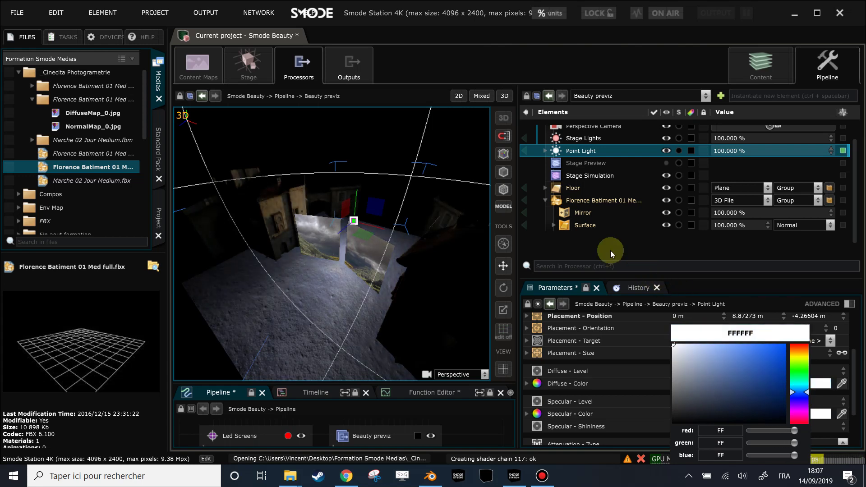
Reframe the stage between the two building rows and show the Beauty previz in 2D
left_click_drag(386, 216, 471, 242)
left_click_drag(347, 226, 397, 205)
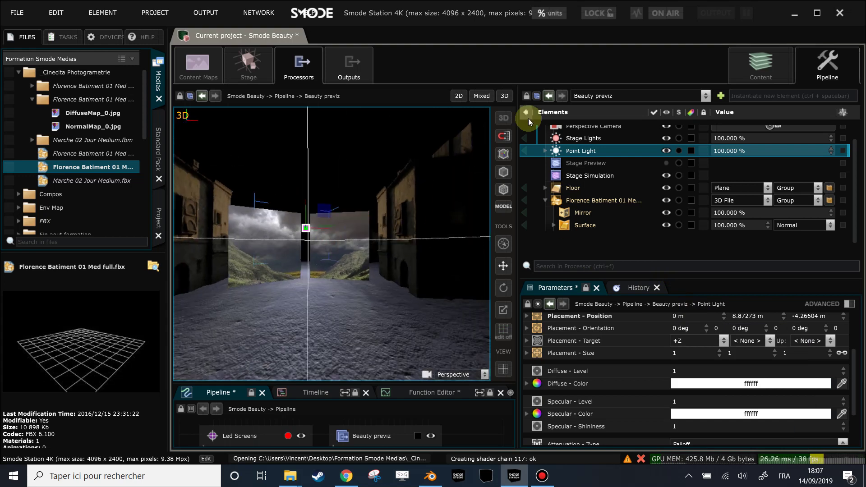
left_click(459, 96)
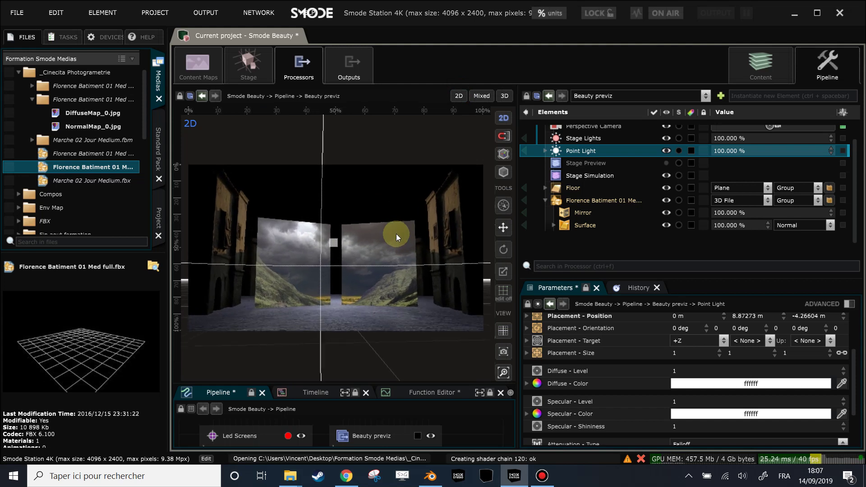
Shift the building's mirror position in 3D mode to about X -0.0138 m, Y -0.0001 m, Z -0.0083 m
left_click(580, 213)
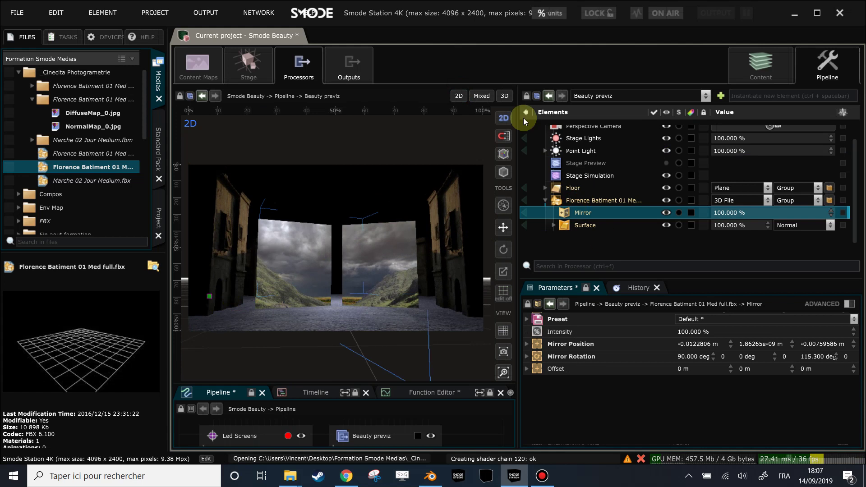
left_click(503, 119)
left_click(579, 225)
left_click(583, 213)
left_click_drag(209, 301, 197, 302)
left_click_drag(305, 279, 348, 274)
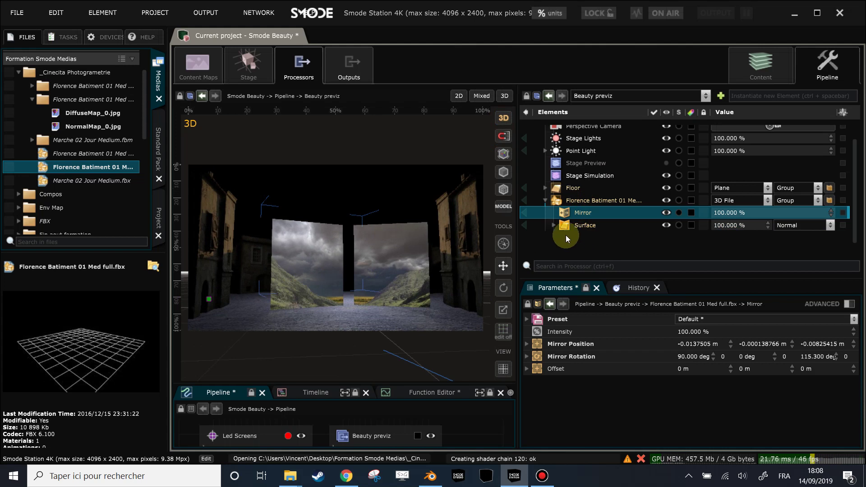
Expand the building's Surface components and display the DiffuseMap_0.jpg texture in the viewport
left_click(554, 226)
scroll(617, 233, "down", 1)
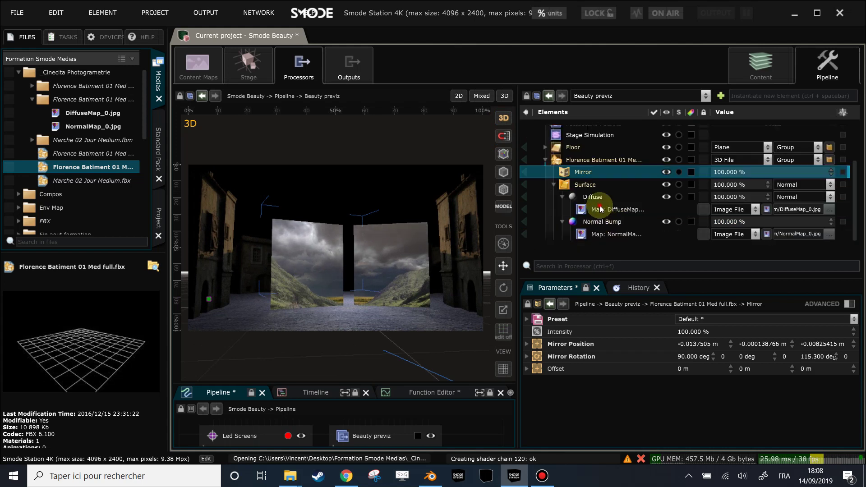
left_click(536, 210)
left_click(525, 210)
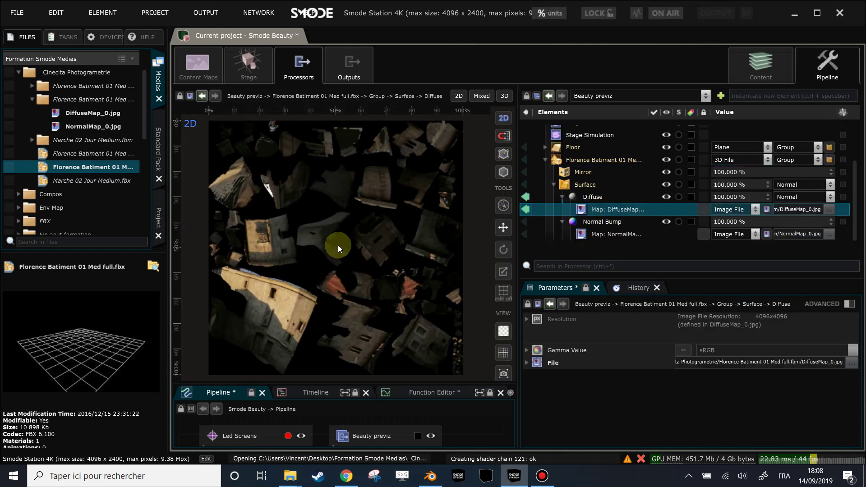
Stop visualizing the diffuse map and bring the Beauty previz processor back into the viewport
left_click(530, 211)
right_click(589, 210)
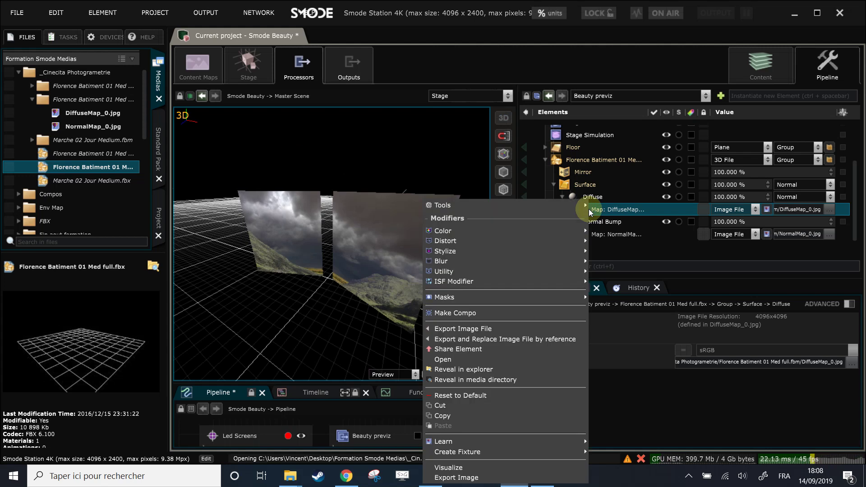
left_click(629, 194)
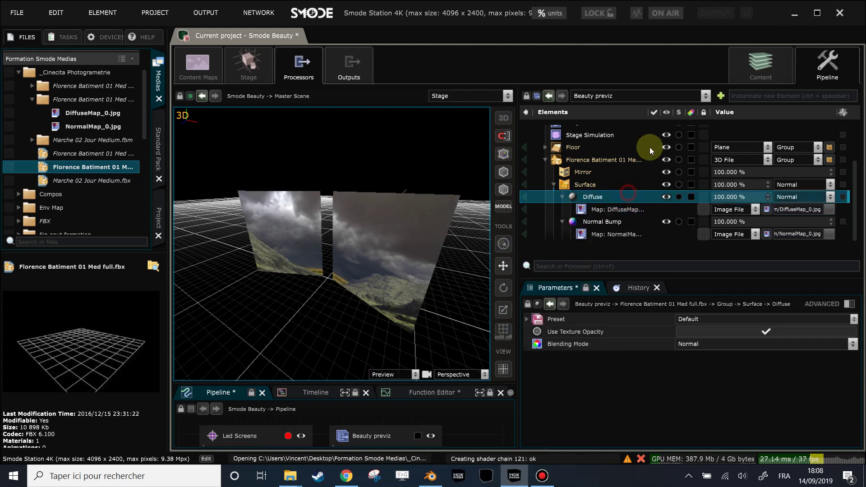
left_click(288, 62)
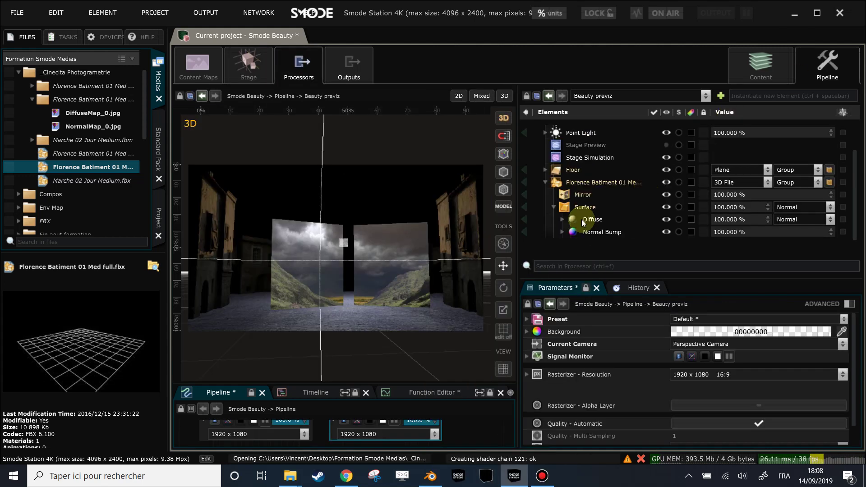
Add the Day to Night II lookup table as a color modifier on the building's diffuse map
left_click(562, 220)
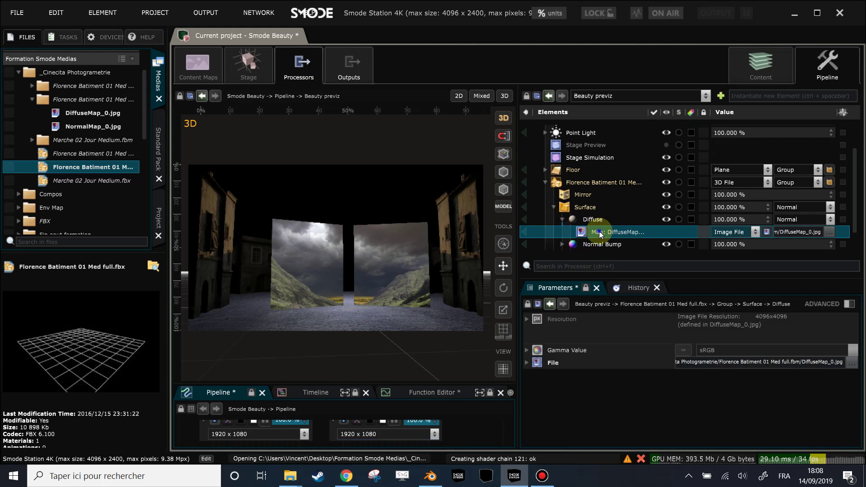
right_click(600, 235)
mouse_move(586, 231)
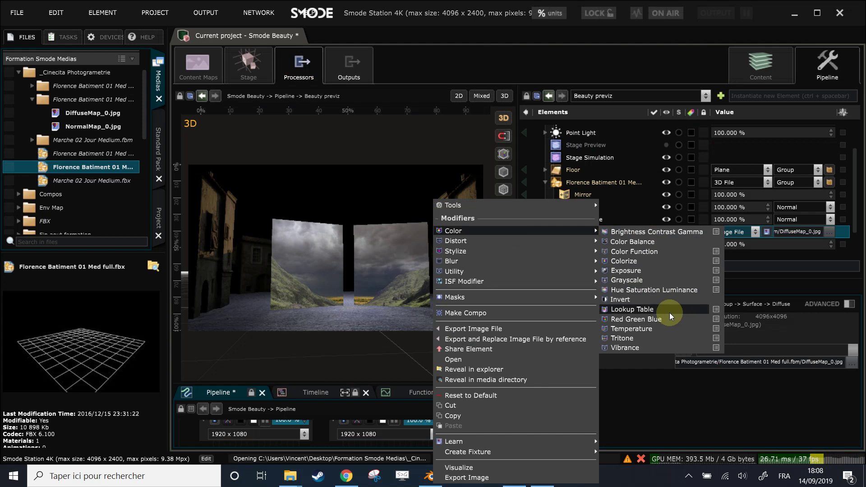
mouse_move(668, 311)
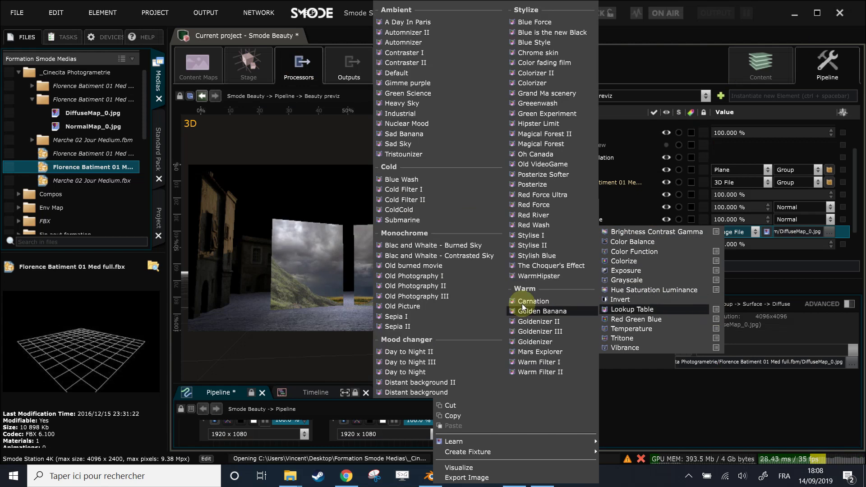
left_click(428, 351)
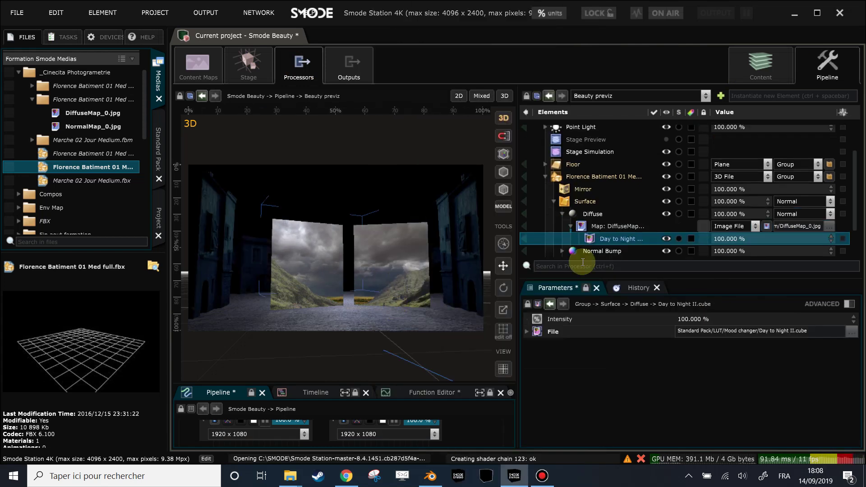
left_click_drag(351, 247, 352, 256)
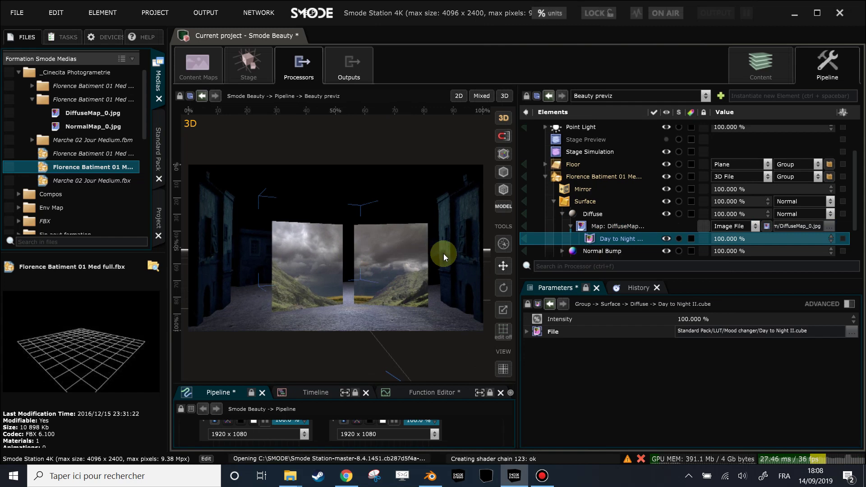
left_click_drag(408, 250, 405, 259)
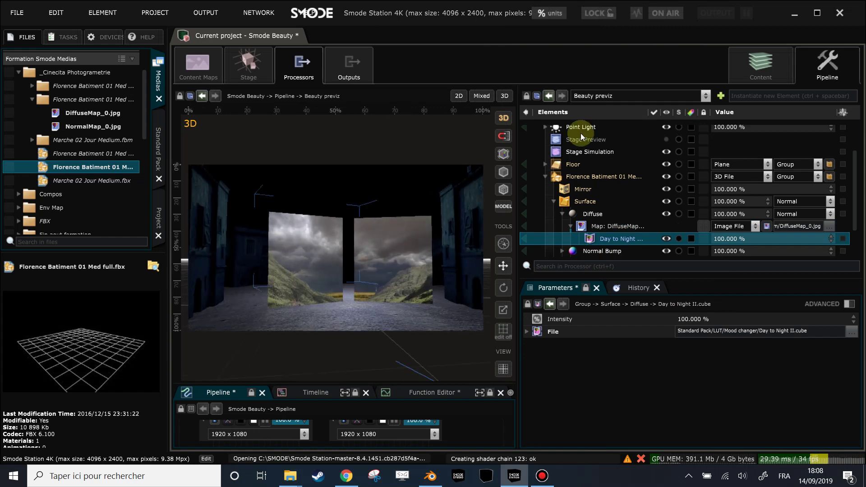
Raise the Point Light above the LED screens and set its attenuation interval maximum to 31.605 m
scroll(582, 158, "up", 3)
left_click(582, 168)
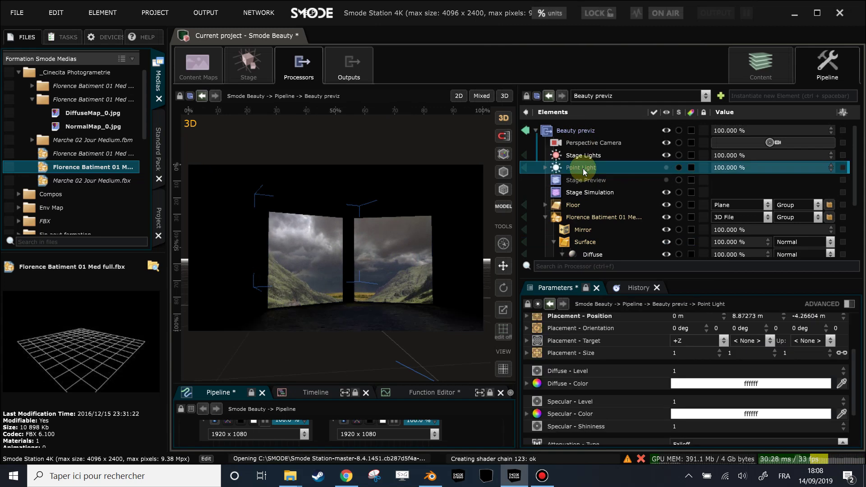
left_click_drag(344, 218, 361, 164)
scroll(789, 411, "down", 3)
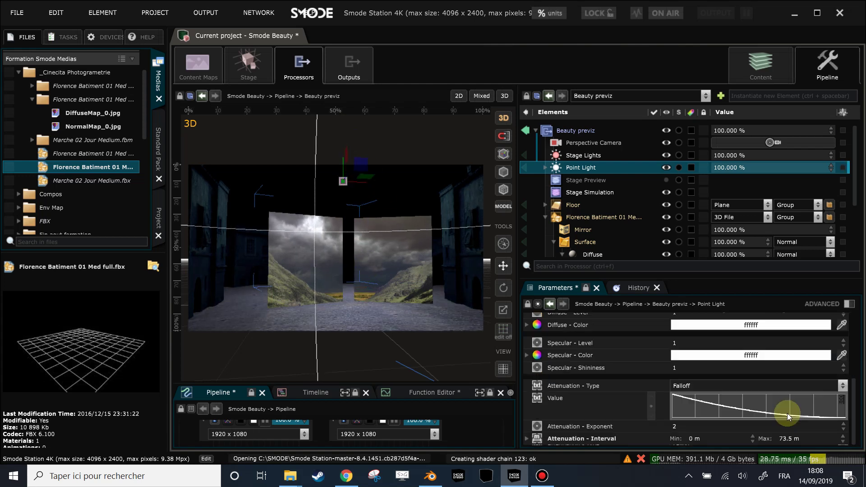
left_click_drag(808, 438, 826, 439)
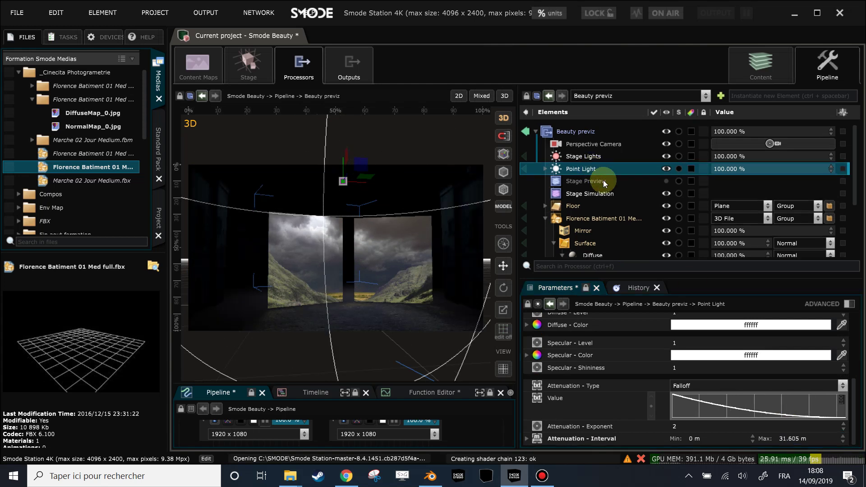
Set Auto Illuminate to 30.5% on the surface of the Florence Batiment model
scroll(579, 231, "down", 1)
left_click(582, 204)
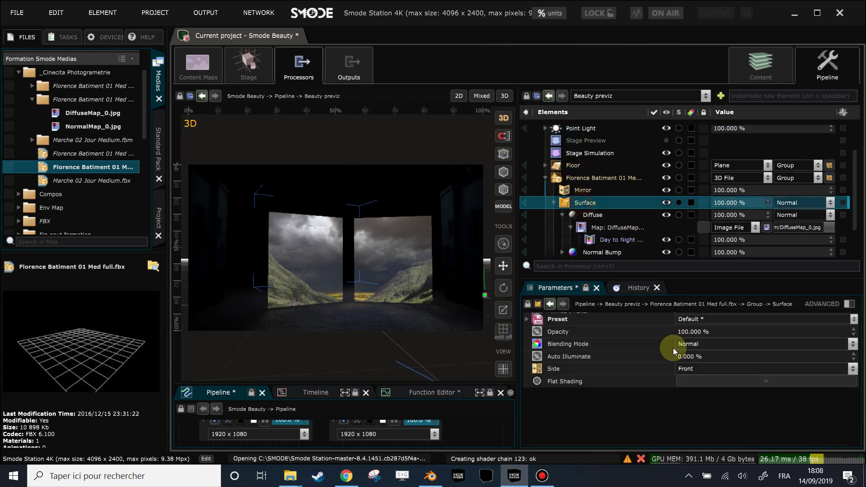
left_click_drag(680, 356, 640, 356)
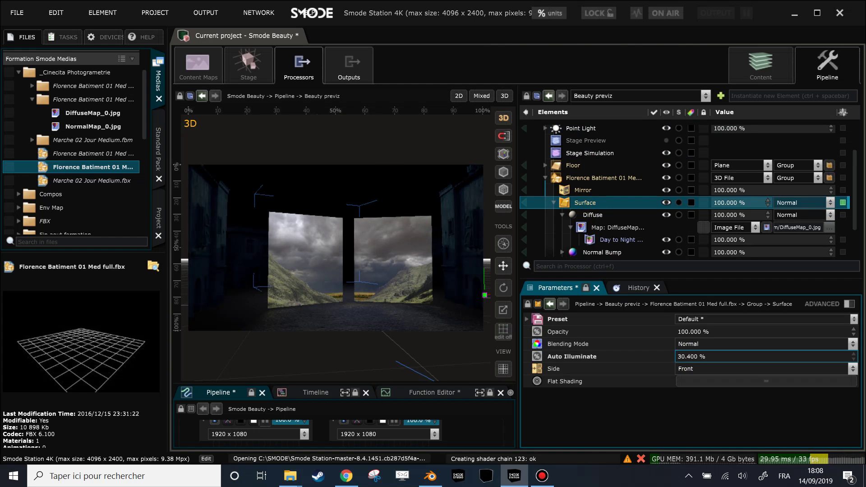
left_click_drag(459, 270, 446, 283)
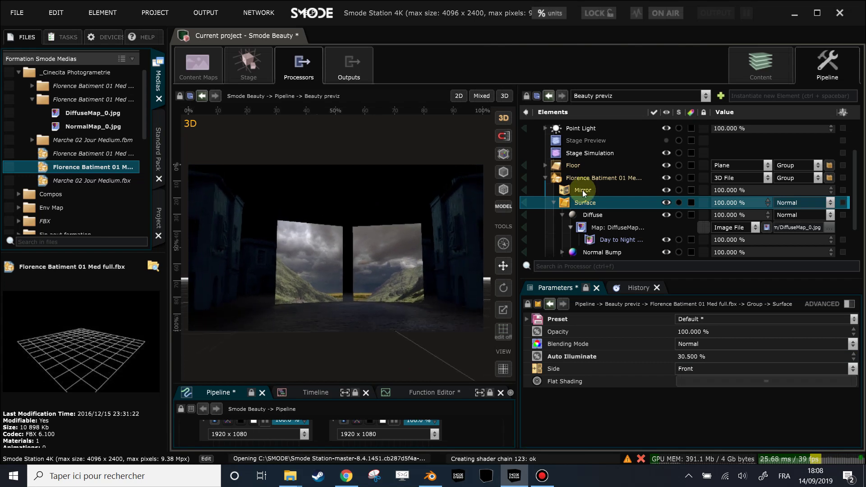
Collapse the Florence Batiment element in the hierarchy and save the project
left_click(544, 179)
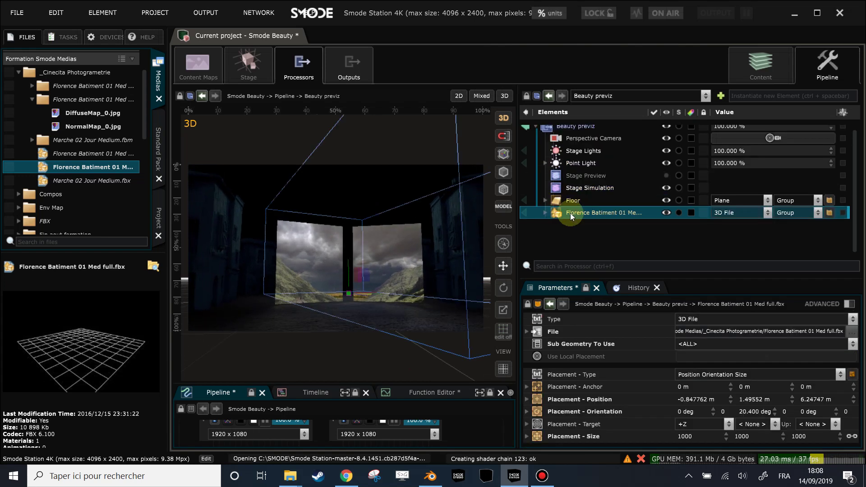
key("ctrl+s")
left_click(345, 246)
mouse_move(345, 246)
left_mouse_down()
mouse_move(327, 247)
mouse_move(340, 248)
left_mouse_up()
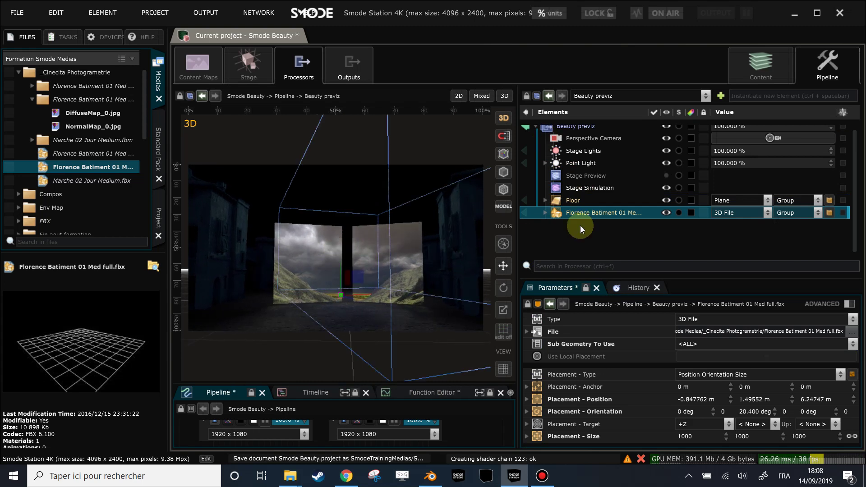
Add a Geosphere mesh layer to Beauty previz and set its radius to 102.45 m
right_click(564, 226)
mouse_move(529, 206)
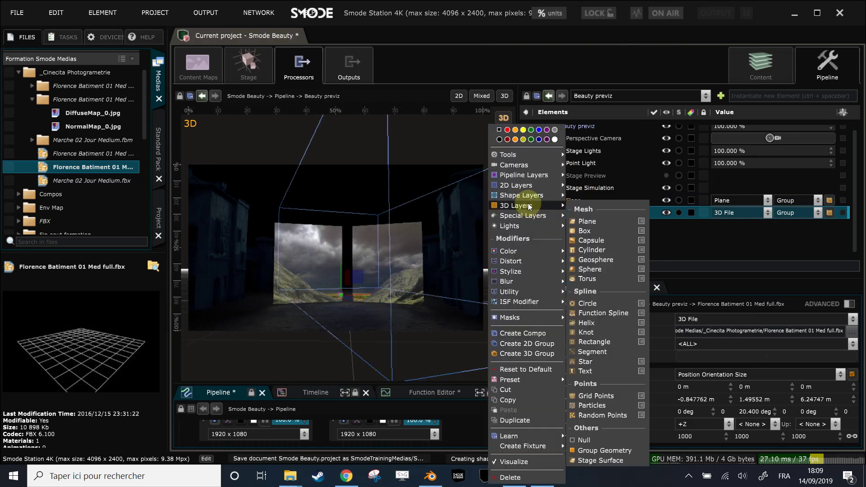
left_click(595, 259)
left_click_drag(697, 344, 744, 344)
Add a Sprite Points renderer to the geosphere and delete its PBR Surface renderer
left_click(565, 225)
right_click(566, 225)
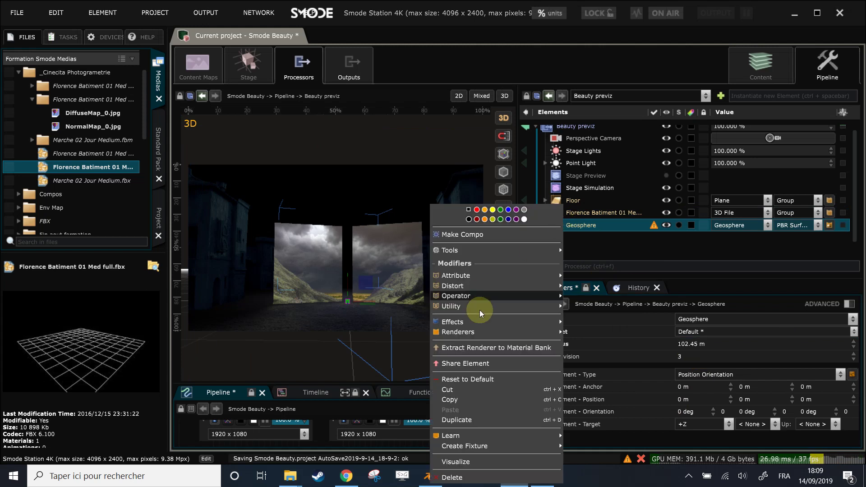
mouse_move(496, 332)
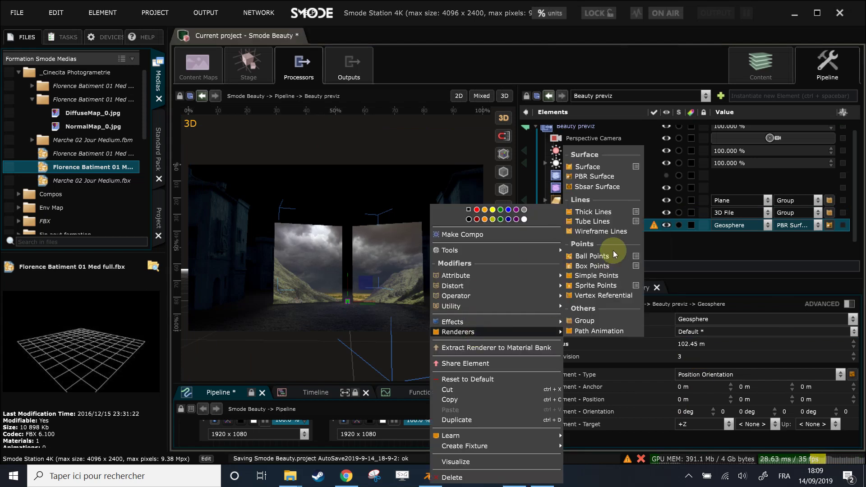
left_click(600, 286)
left_click(583, 238)
key("Delete")
Rename the geosphere as Stars and set the Sprite Points object space size to 2.73 m
key("Return")
type("Stars")
key("Return")
left_click(600, 237)
left_click_drag(773, 399, 377, 363)
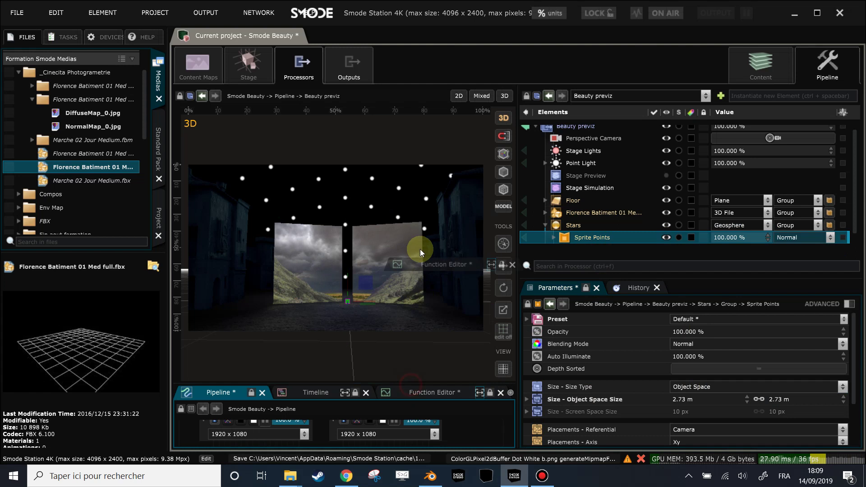
Make more room for the Pipeline and Elements areas and expand the contents of Sprite Points
left_click(406, 391)
left_click_drag(403, 384, 397, 299)
left_click(219, 297)
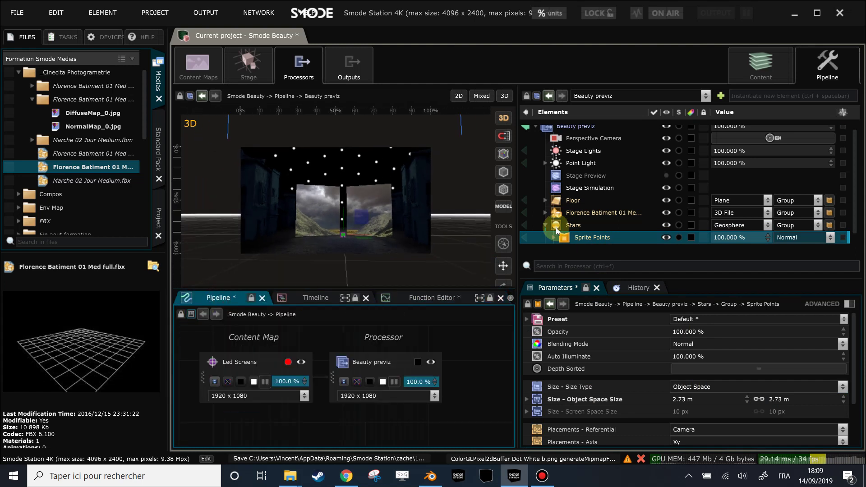
left_click(555, 239)
mouse_move(580, 287)
left_mouse_down()
mouse_move(585, 296)
mouse_move(583, 277)
left_mouse_up()
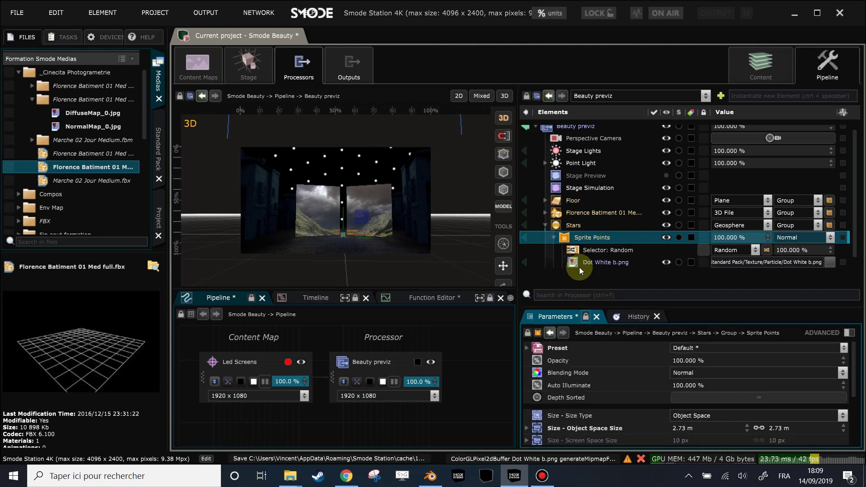
Replace the Dot White b.png sprite texture with Star2.png from the Standard Pack particle textures
left_click(585, 264)
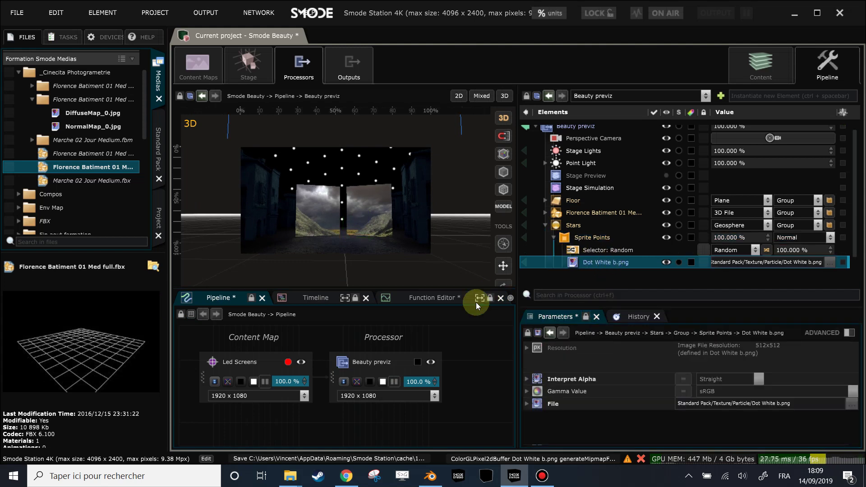
left_click_drag(168, 312, 133, 313)
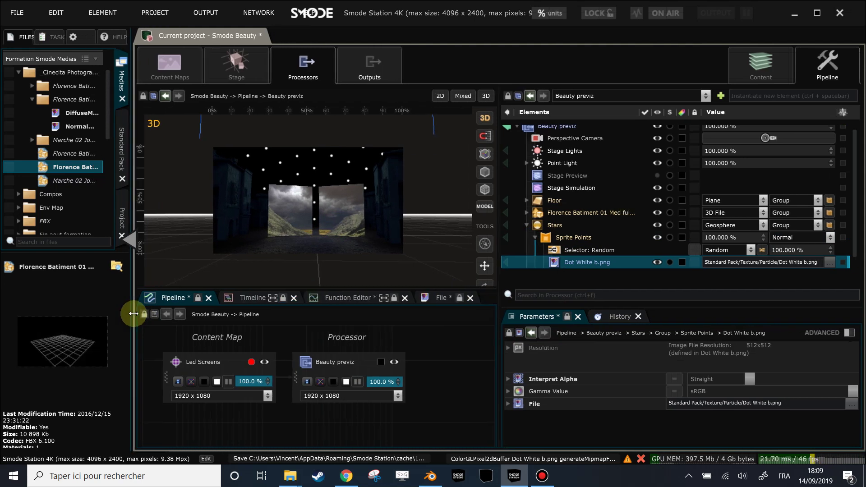
left_click(440, 299)
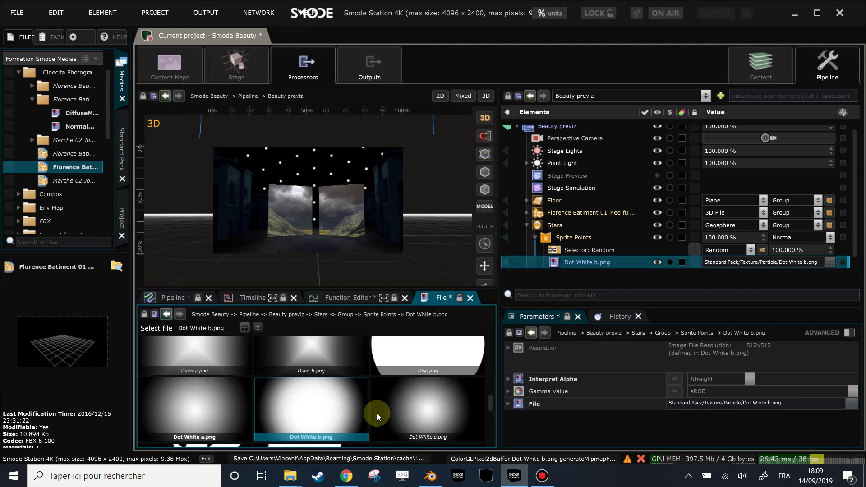
scroll(377, 413, "down", 5)
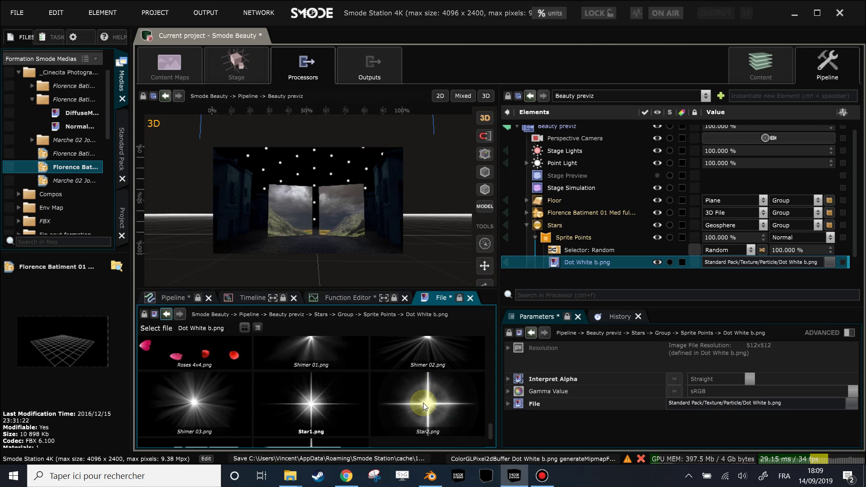
left_click(423, 402)
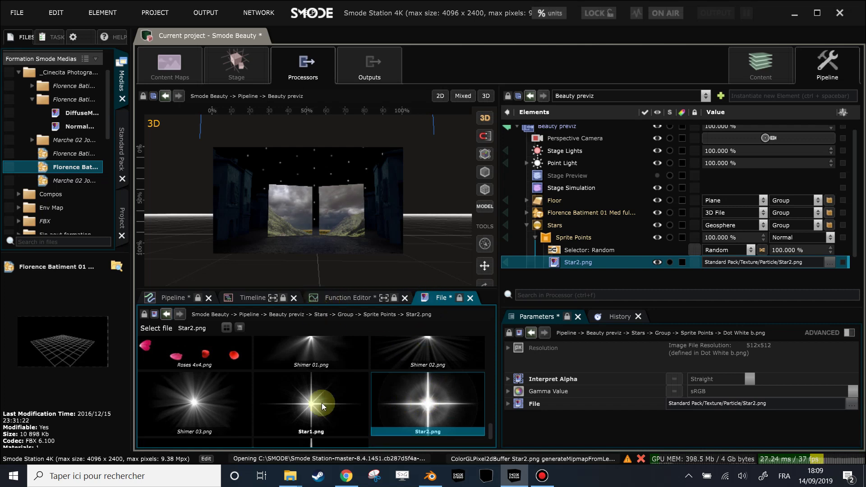
Add Star4.png as a second sprite texture and set the Sprite Points object space size to 7.5348 m
scroll(318, 418, "down", 1)
left_click_drag(361, 393, 621, 269)
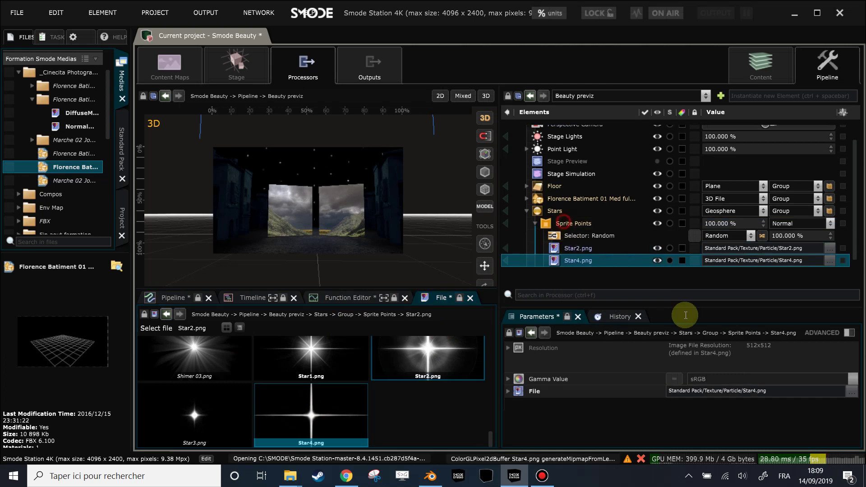
left_click(574, 223)
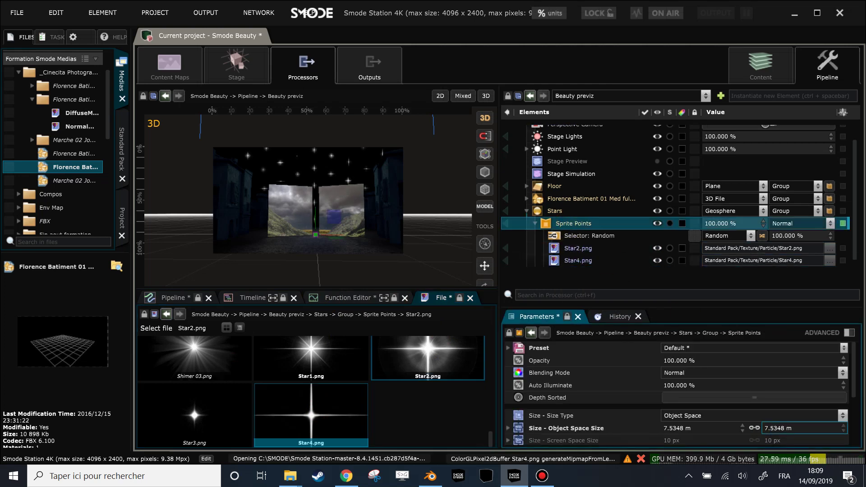
Add a Random Points modifier to the Stars geosphere
right_click(553, 211)
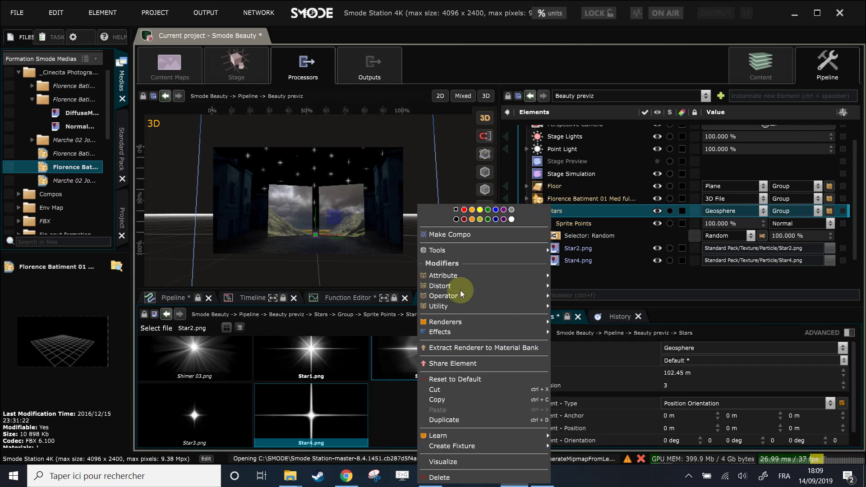
mouse_move(460, 294)
left_click(587, 263)
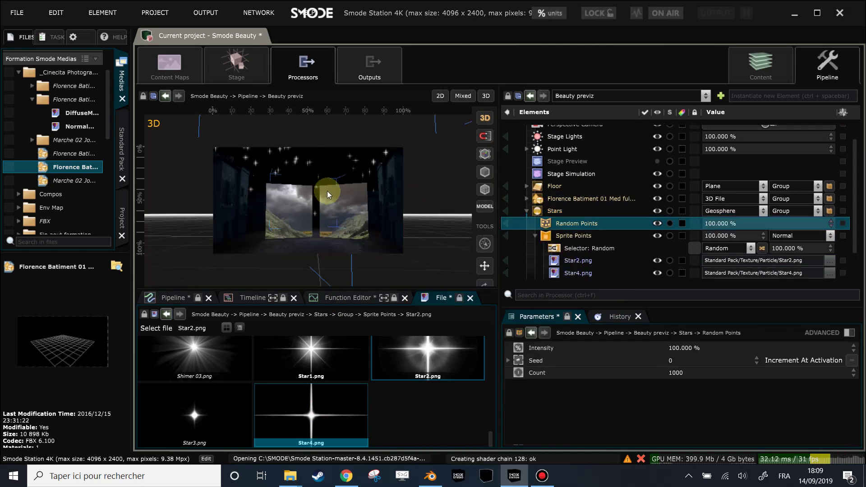
Switch the viewport to 2D mode and enlarge the rendered frame to inspect the starry sky
left_click(486, 115)
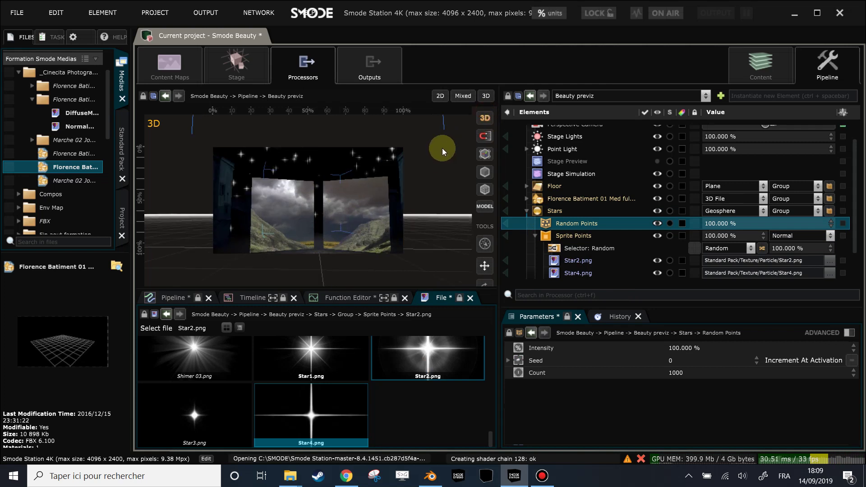
left_click(485, 118)
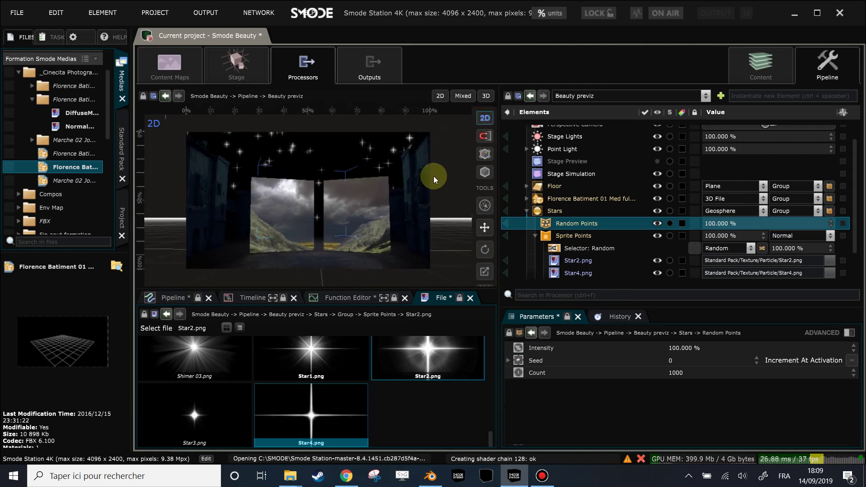
left_click(412, 212)
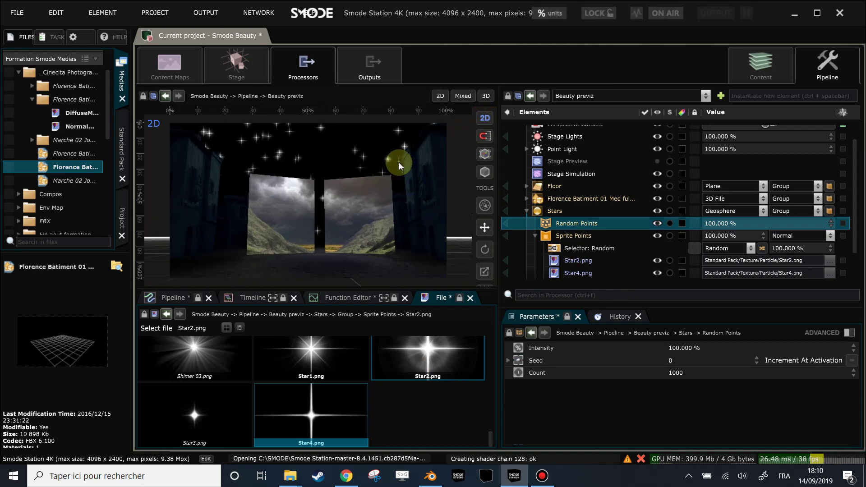
Lock the Perspective Camera and increase the Random Points count of the Stars geosphere
scroll(667, 158, "up", 1)
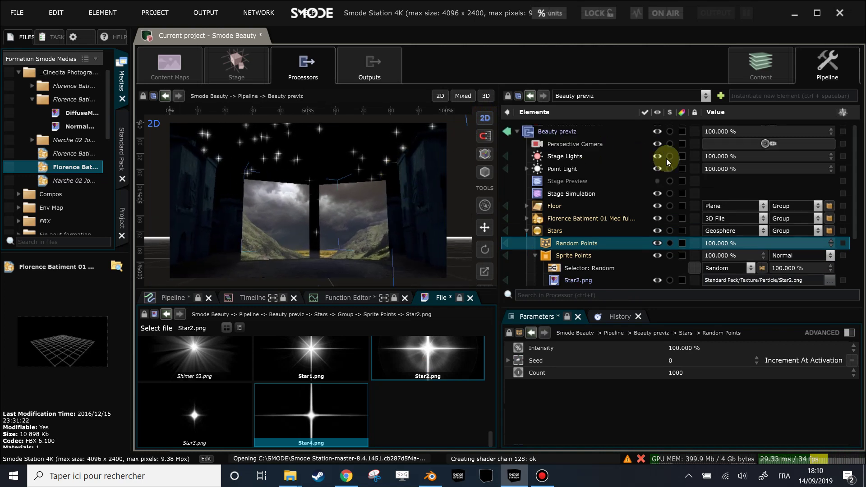
left_click(693, 143)
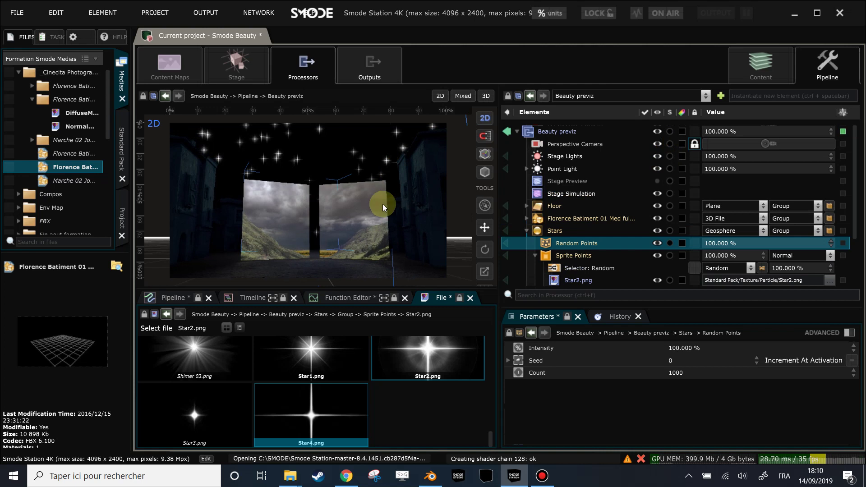
left_click(572, 256)
left_click(566, 242)
left_click_drag(694, 381, 717, 386)
Replace the Star2.png sprite texture with Star3.png and set the Sprite Points object space size to 7.11134 m
left_click(573, 256)
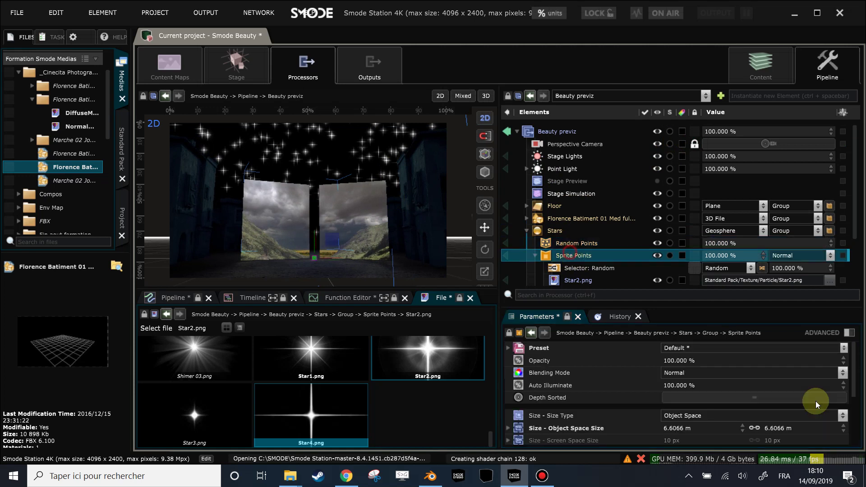
left_click_drag(690, 428, 677, 429)
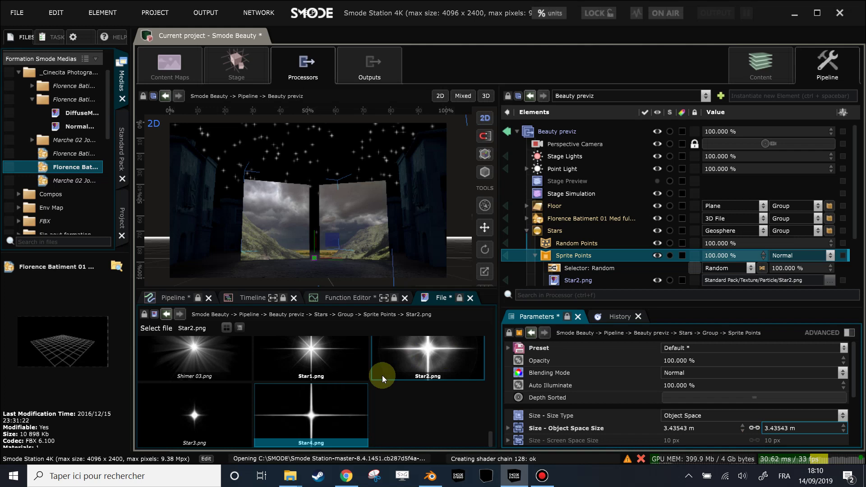
left_click_drag(376, 392, 589, 287)
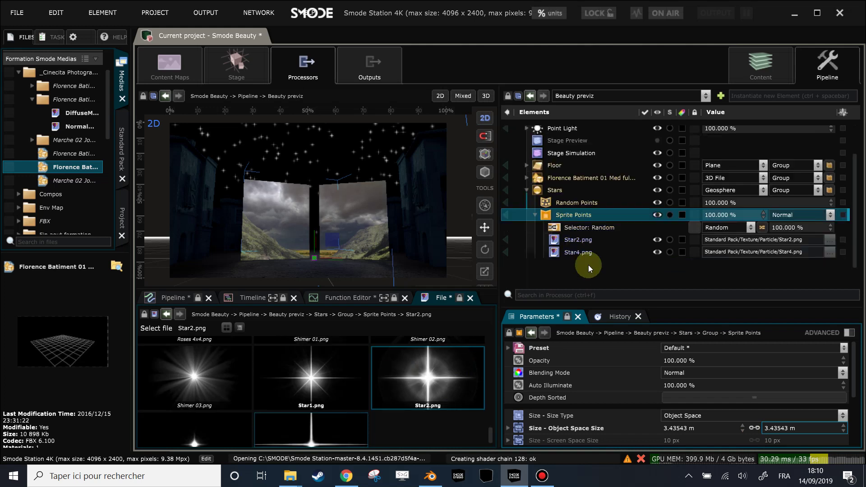
left_click(572, 240)
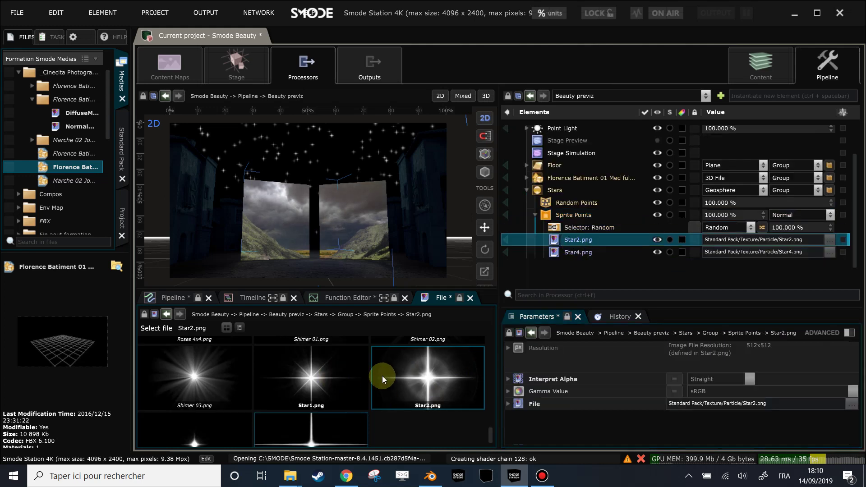
left_click(217, 434)
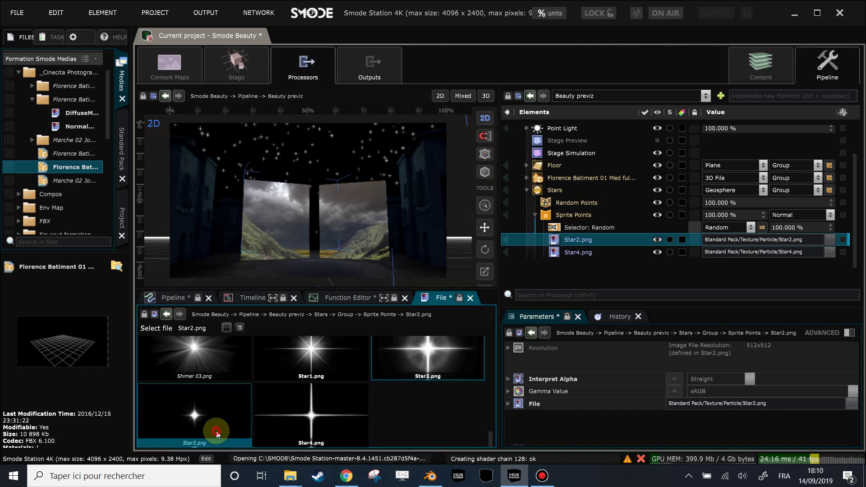
left_click(585, 212)
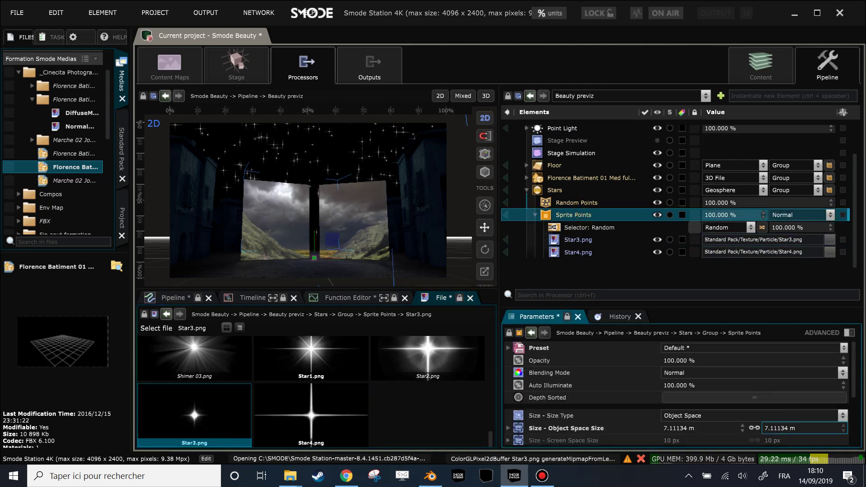
Add a Point Scale modifier to the Stars geosphere and set its scale to 0 on all axes
left_click(536, 192)
right_click(536, 193)
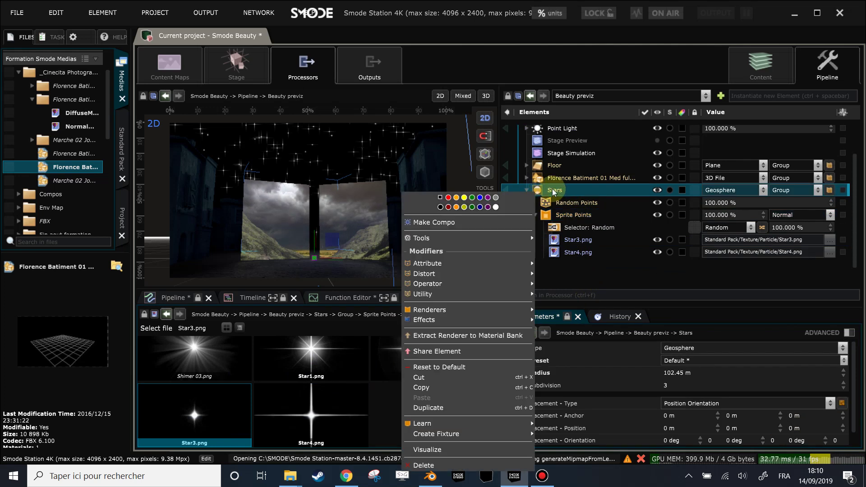
mouse_move(444, 296)
mouse_move(479, 263)
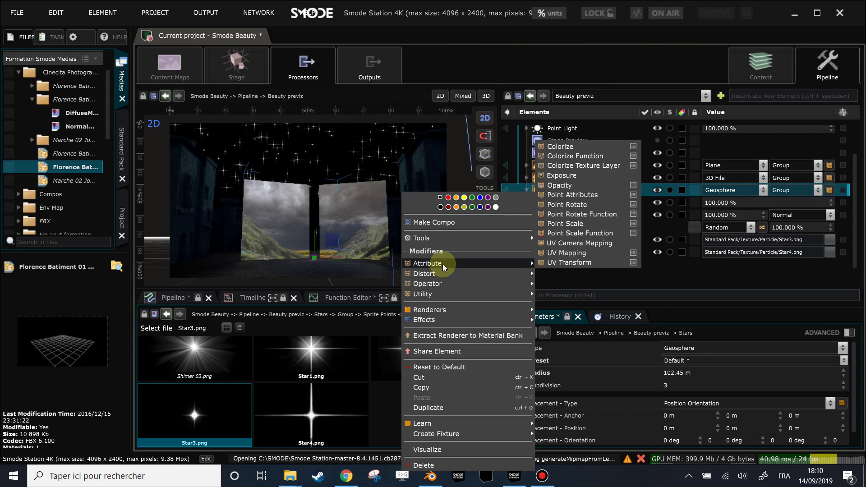
left_click(571, 224)
left_click(750, 383)
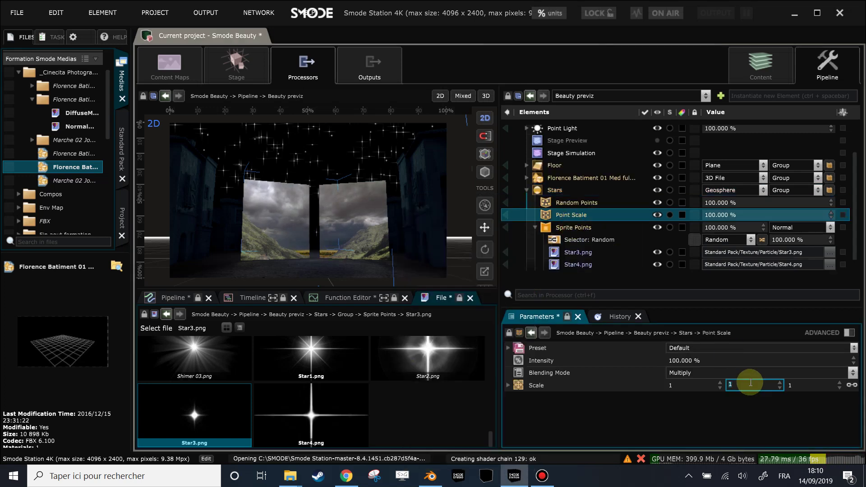
type("0")
key("Return")
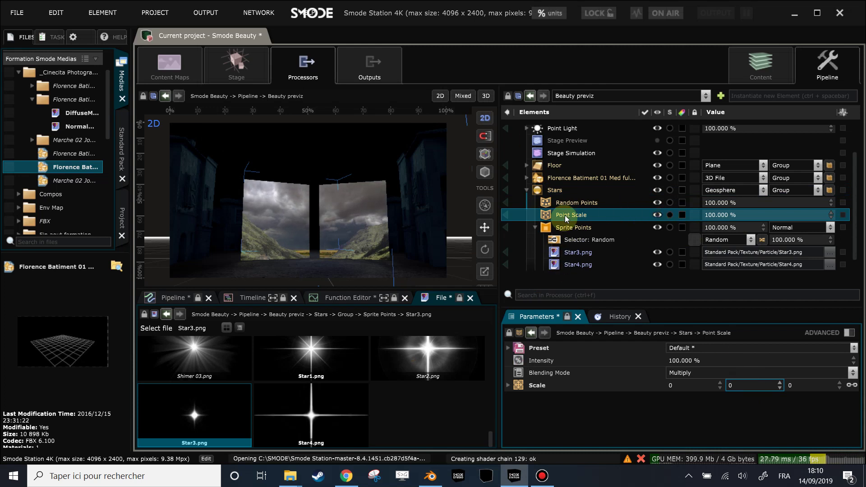
Add a Noise 3d mask to the Point Scale modifier and play it standalone at speed 7.68
left_click(573, 228)
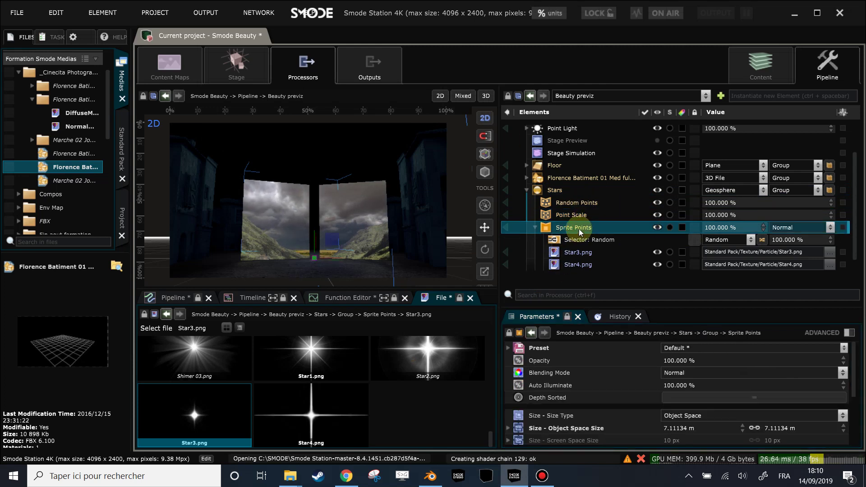
left_click(577, 216)
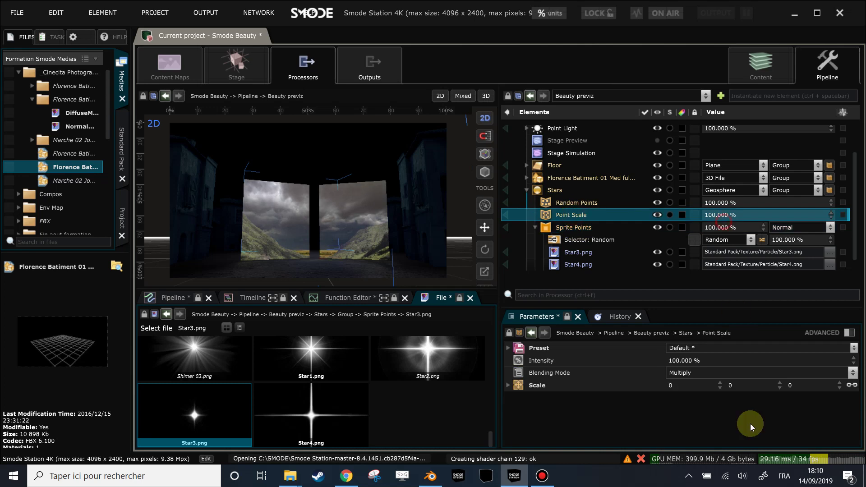
left_click_drag(721, 215, 832, 215)
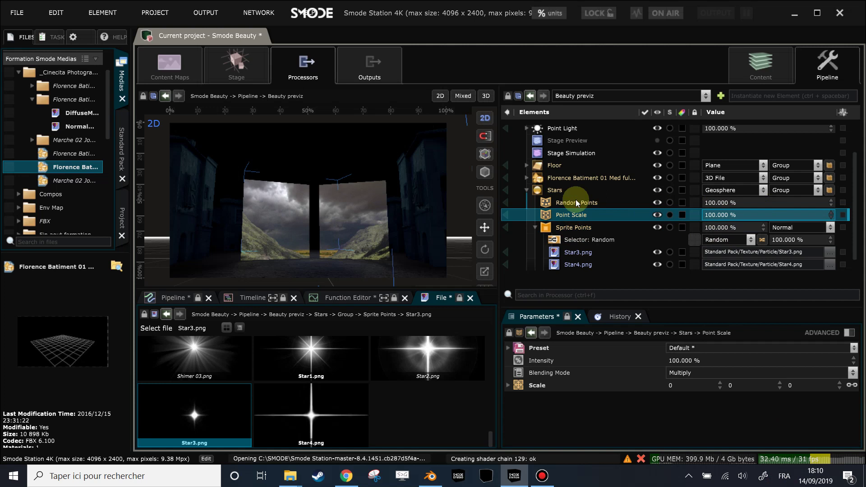
right_click(568, 215)
mouse_move(523, 256)
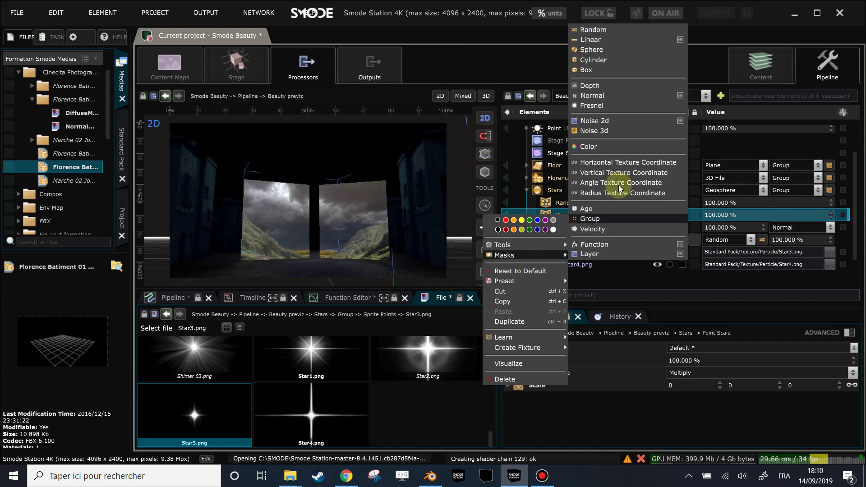
left_click(594, 132)
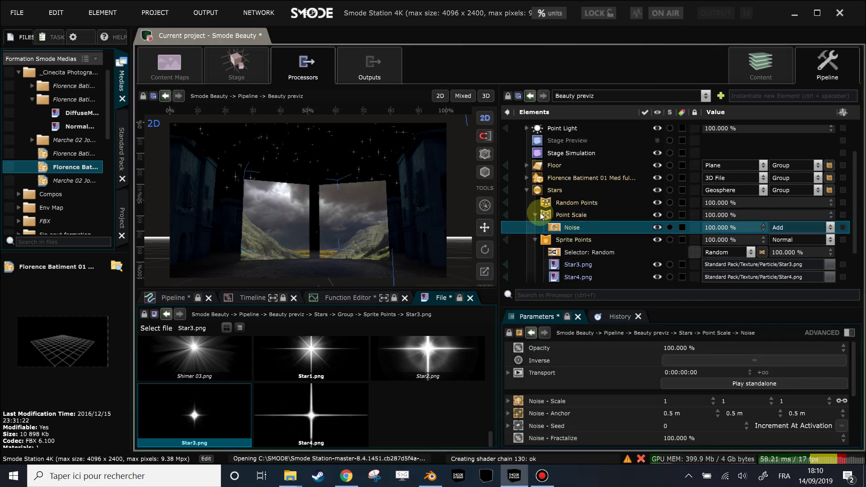
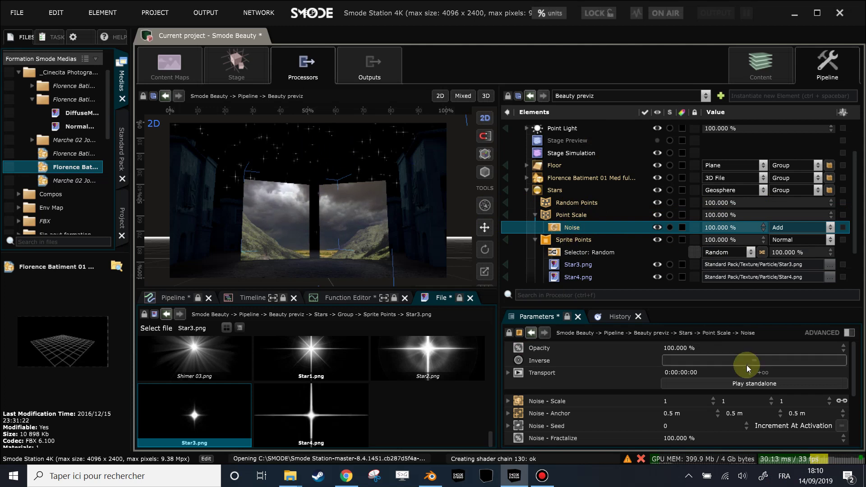
left_click(757, 384)
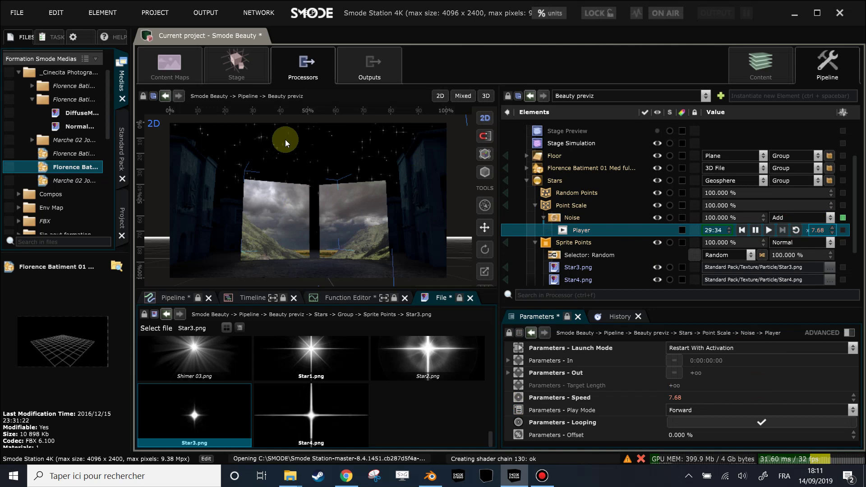
Collapse the Stars element and add a new Geosphere 3D layer to Beauty previz
left_click(527, 181)
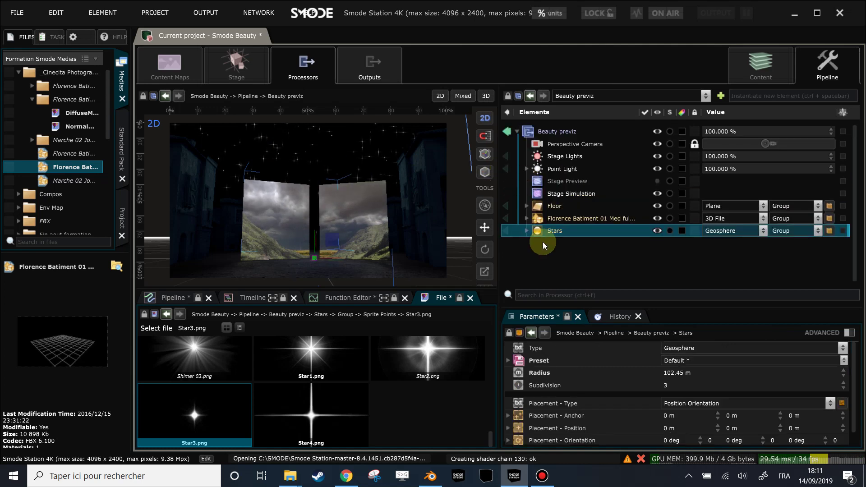
right_click(543, 242)
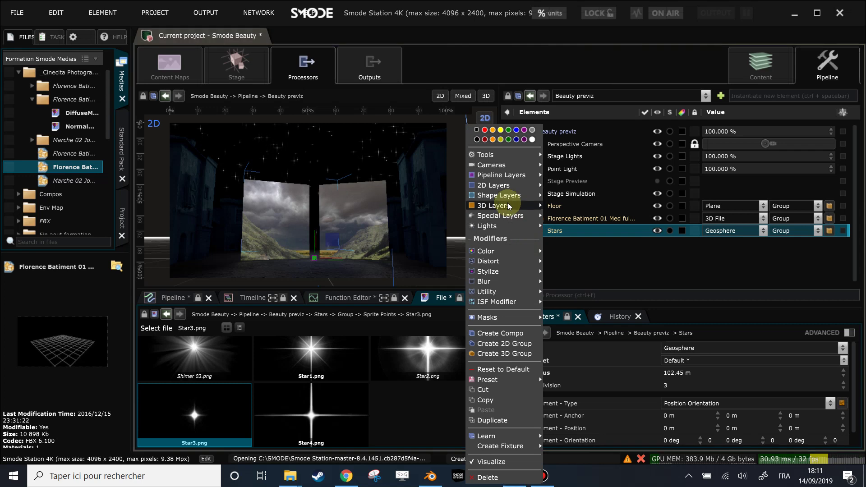
mouse_move(508, 205)
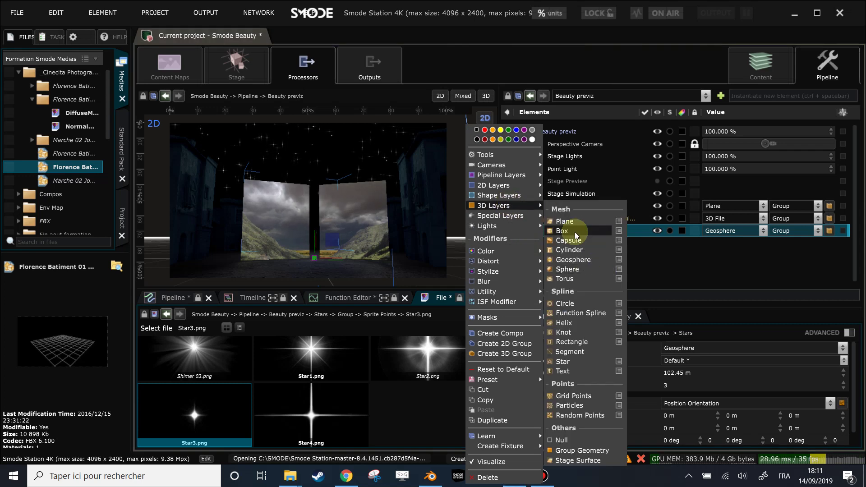
left_click(579, 261)
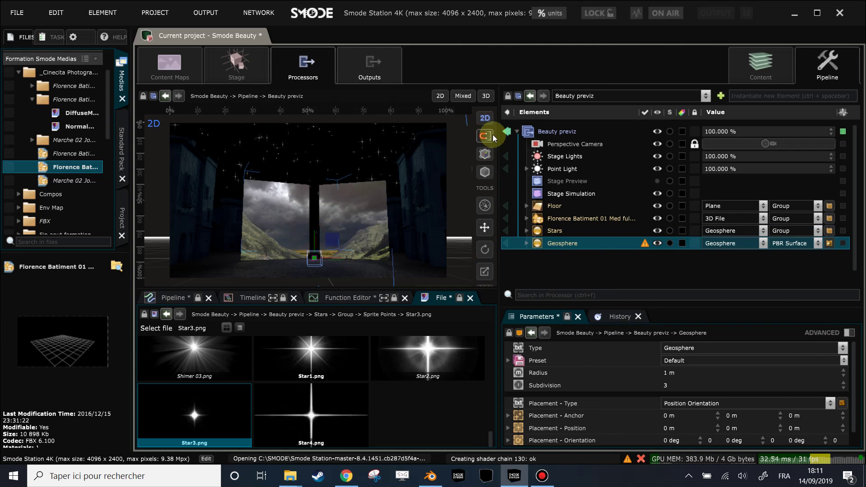
In 3D edit mode, move the new geosphere into the sky at about X -11.3 m, Y 16.3 m and set its radius to 1.33 m
left_click(486, 117)
left_click_drag(315, 235, 243, 154)
left_click(486, 118)
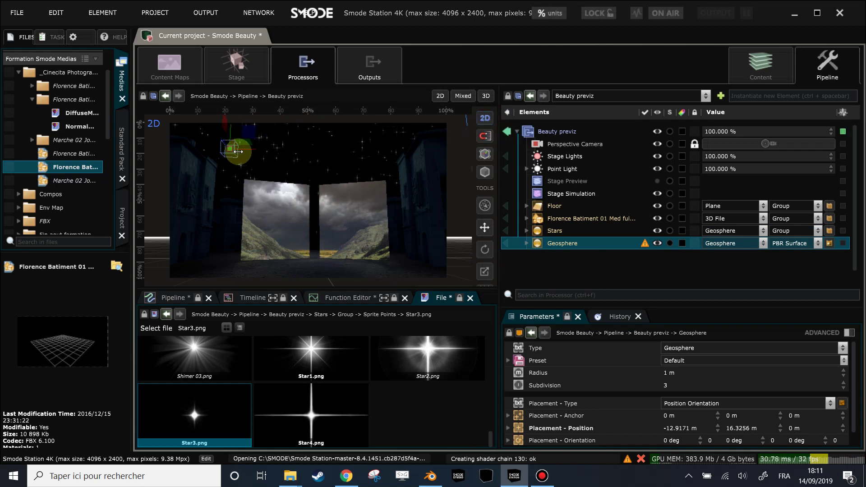
left_click(486, 119)
left_click(486, 119)
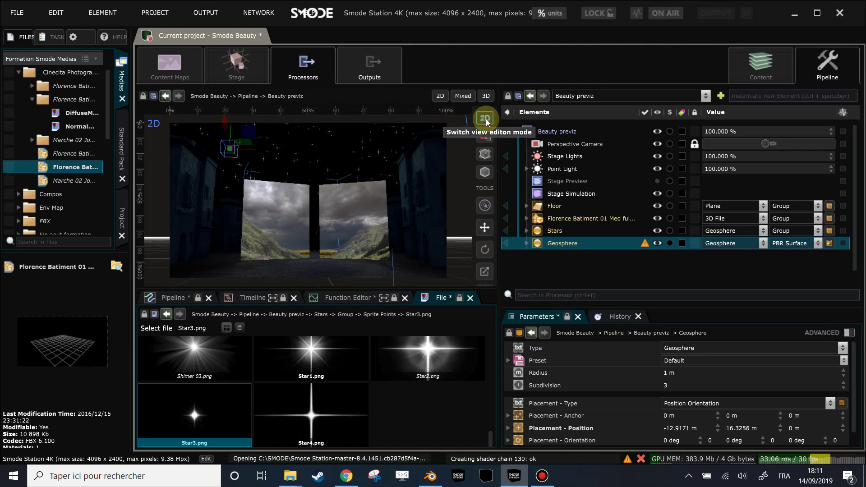
left_click(486, 119)
left_click_drag(251, 148, 261, 148)
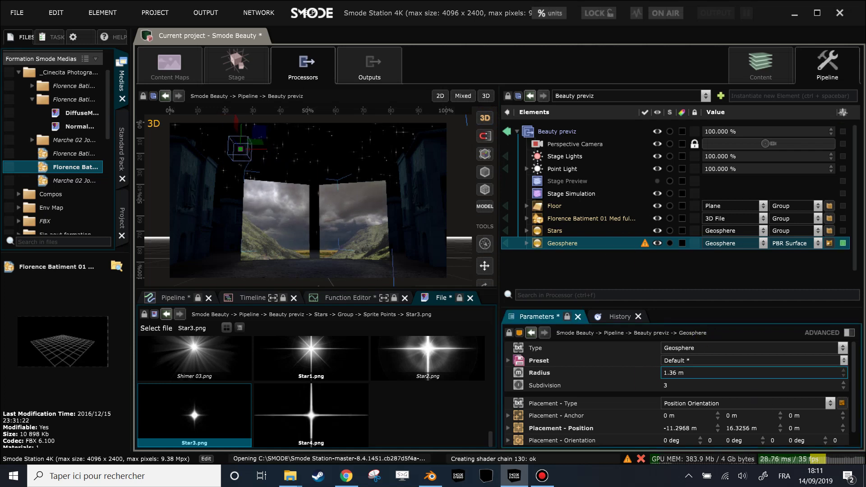
Add a Surface renderer to the new geosphere and delete its Default Surface renderer
left_click(536, 244)
left_click(528, 244)
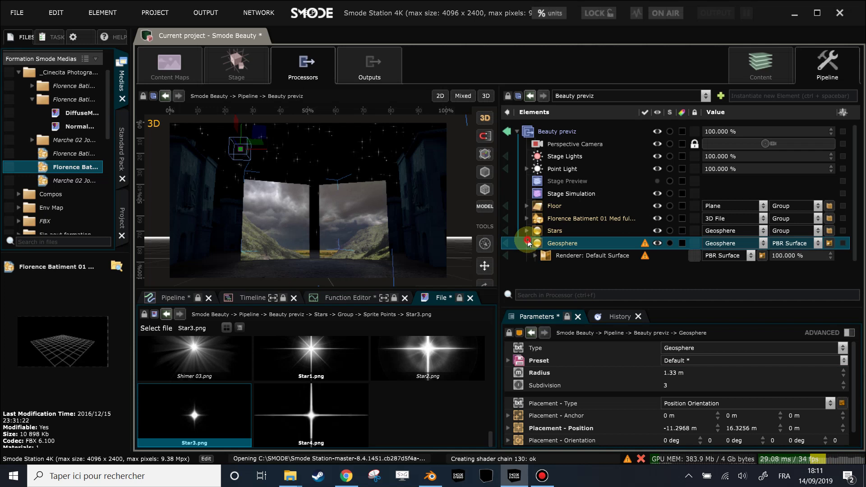
right_click(547, 243)
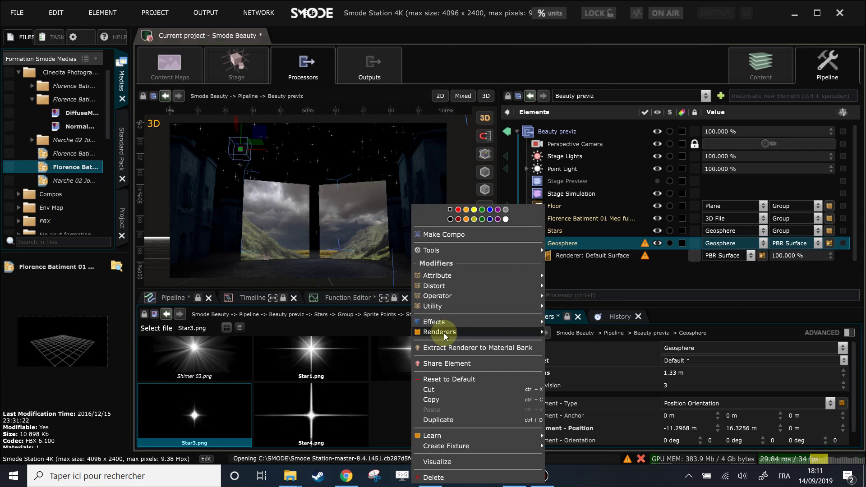
mouse_move(452, 332)
left_click(580, 171)
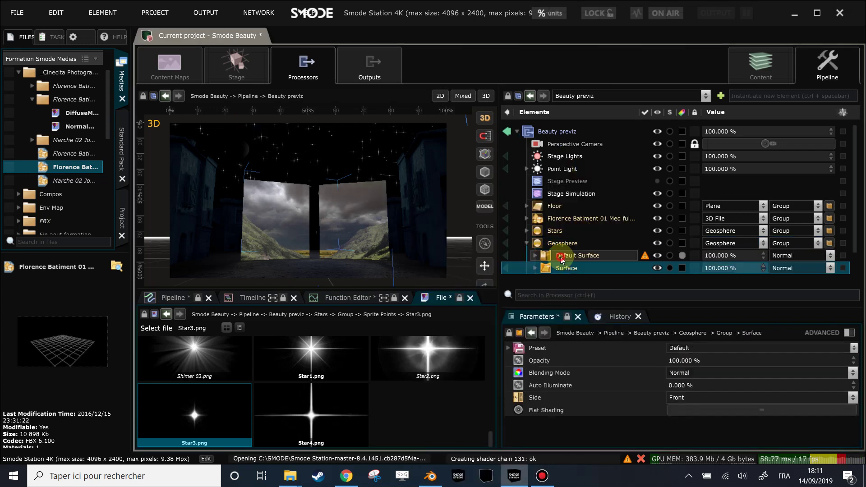
key("Delete")
Delete the Specular component from the new geosphere's Surface renderer
left_click(535, 255)
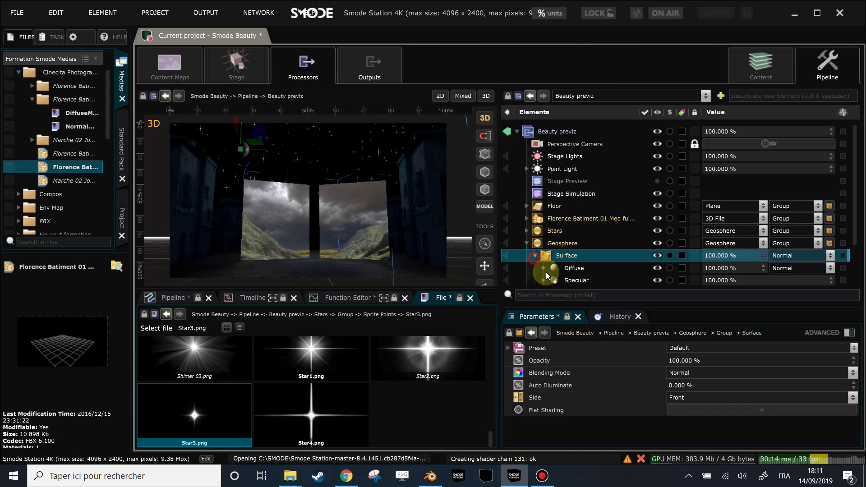
scroll(557, 256, "down", 2)
left_click(568, 228)
key("Delete")
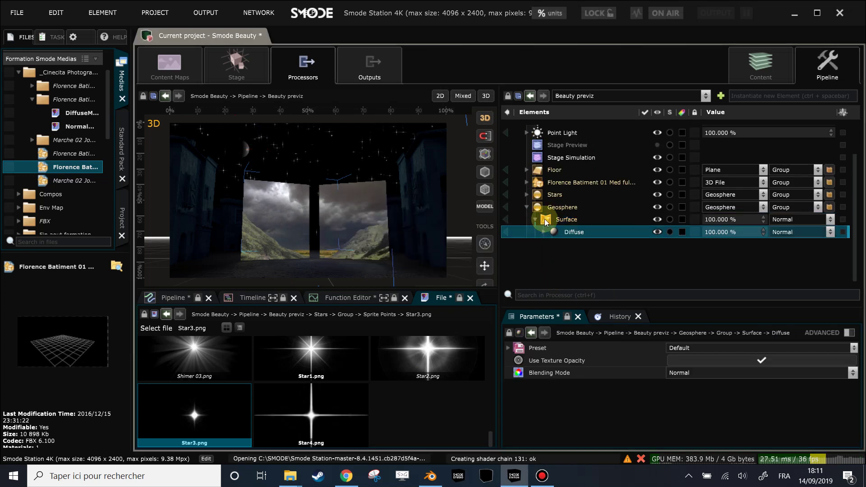
Assign moon_4k_color_brim16.jpg from the Env Map media folder as the map of the geosphere's Diffuse component
left_click(544, 232)
scroll(36, 123, "up", 2)
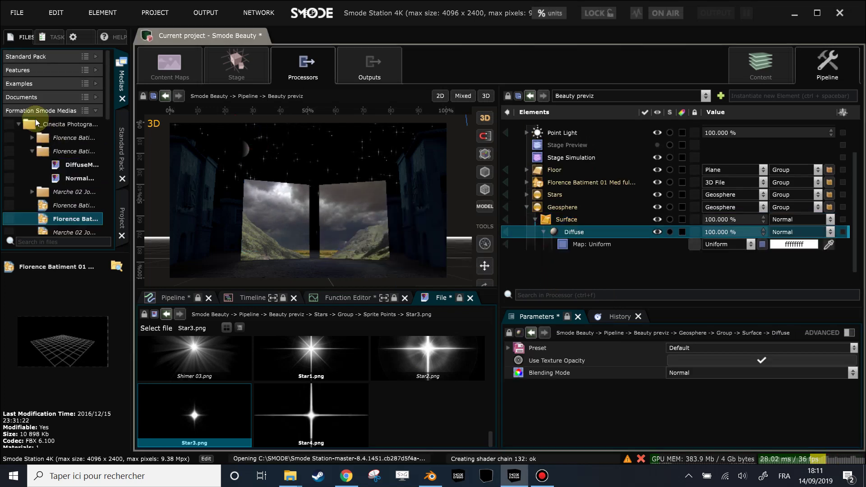
left_click(19, 125)
scroll(50, 144, "down", 1)
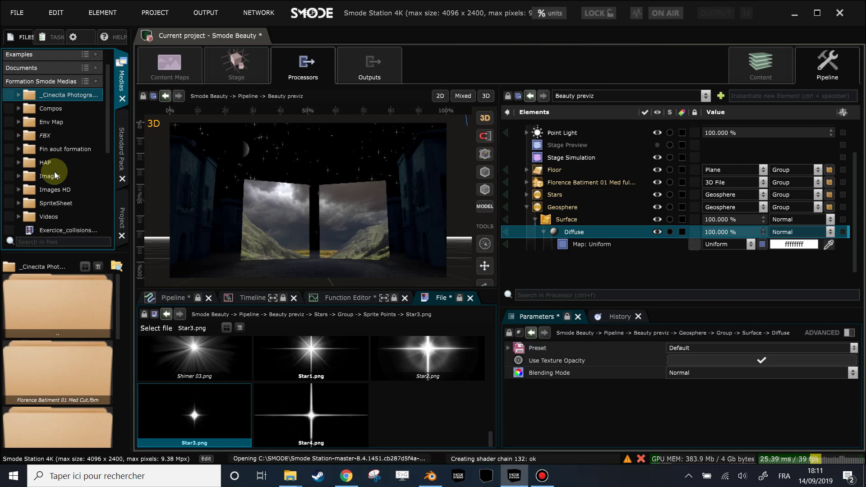
left_click(51, 122)
scroll(58, 330, "down", 10)
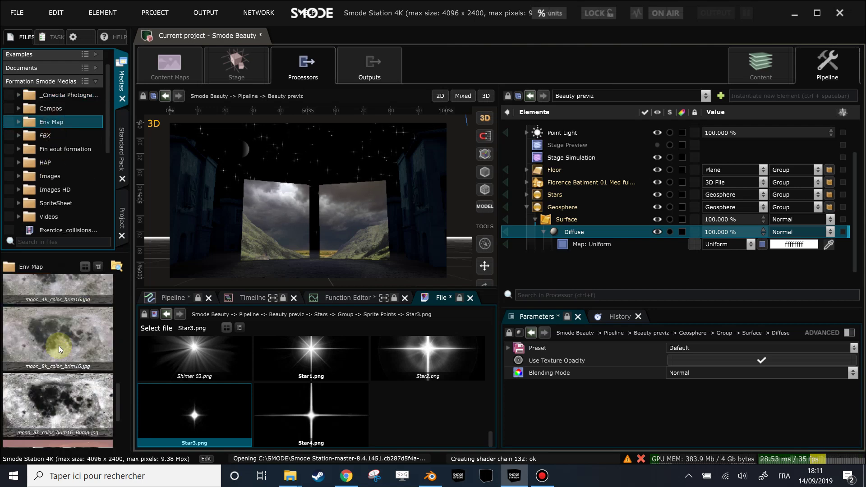
scroll(61, 302, "up", 1)
left_click(61, 324)
left_click_drag(57, 316, 595, 247)
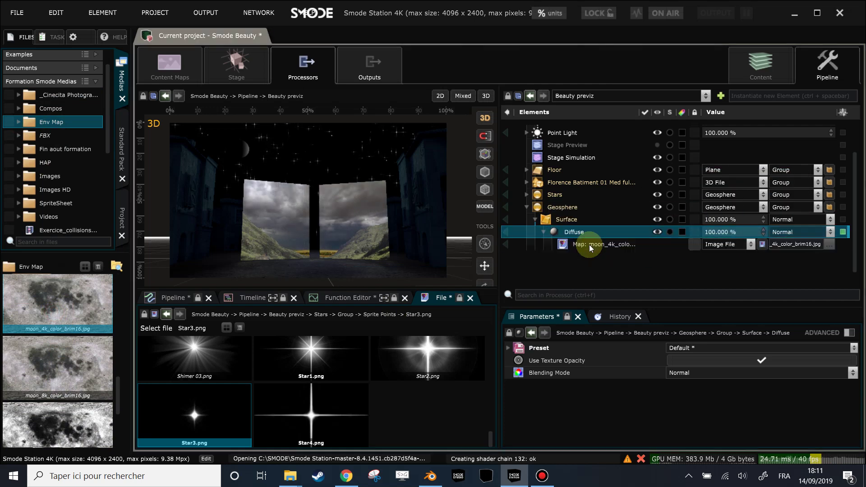
Set the Auto Illuminate of the geosphere's Surface renderer to 100 % and enlarge the geosphere's radius to about 1.92 m
left_click(564, 209)
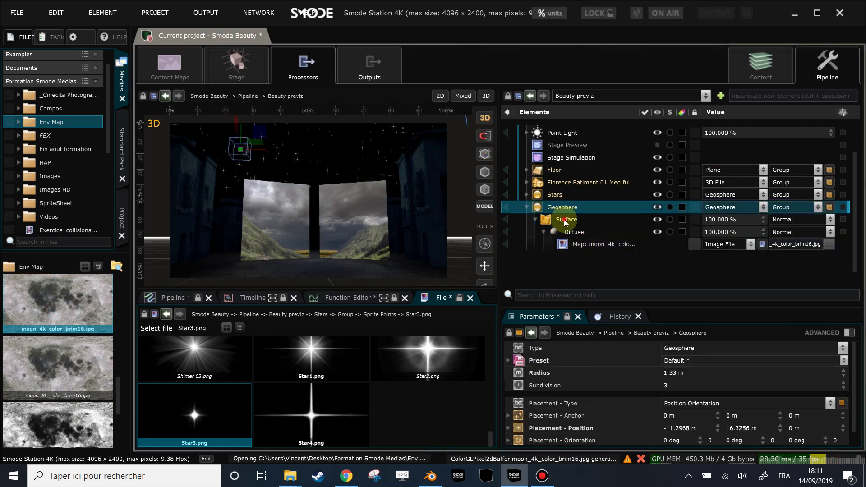
left_click(565, 221)
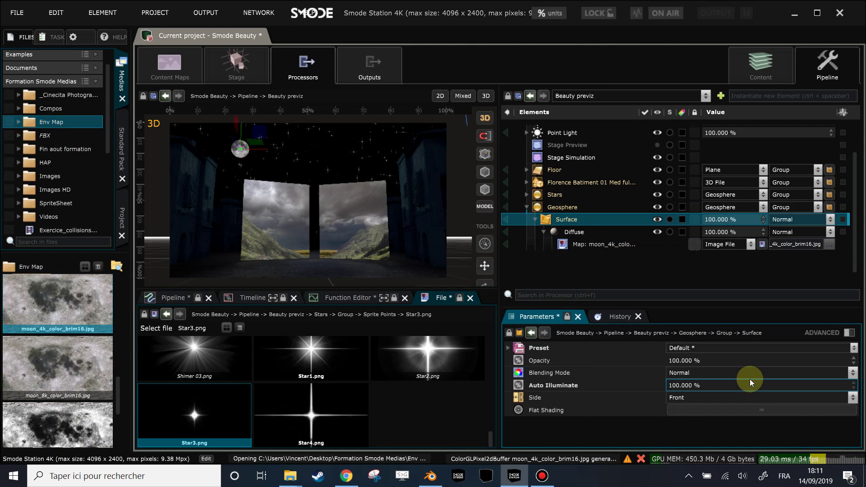
left_click(565, 206)
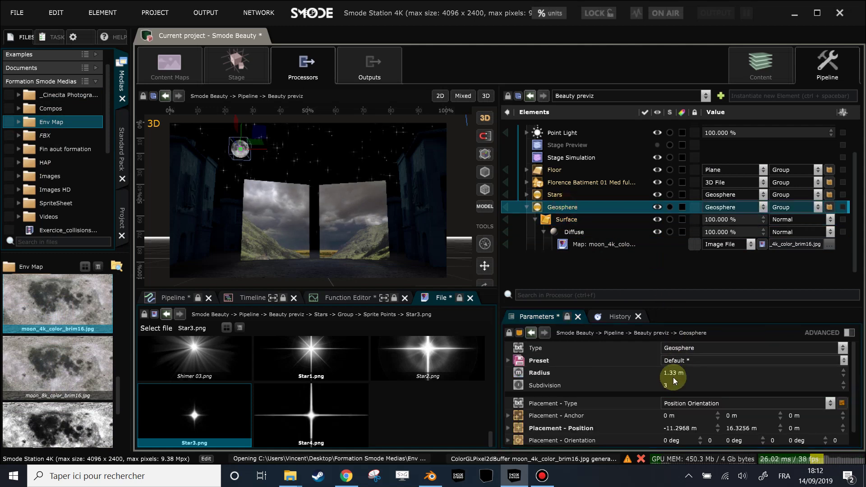
double_click(674, 377)
left_click_drag(674, 373, 690, 361)
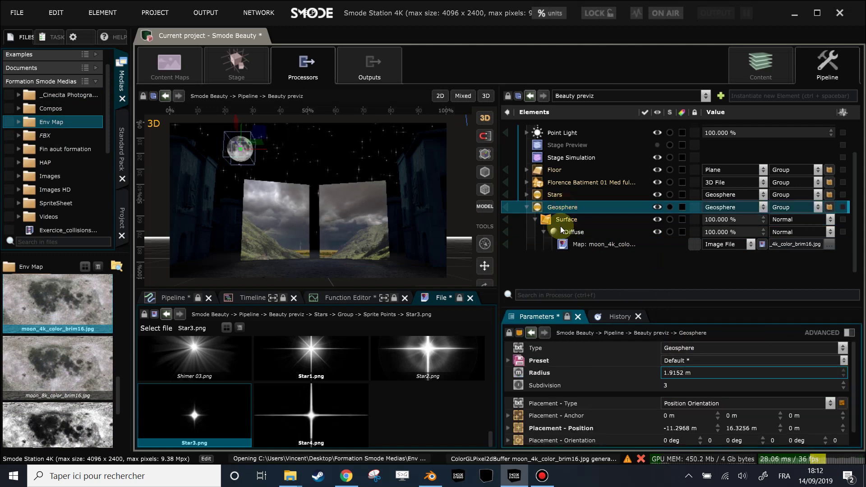
left_click(527, 207)
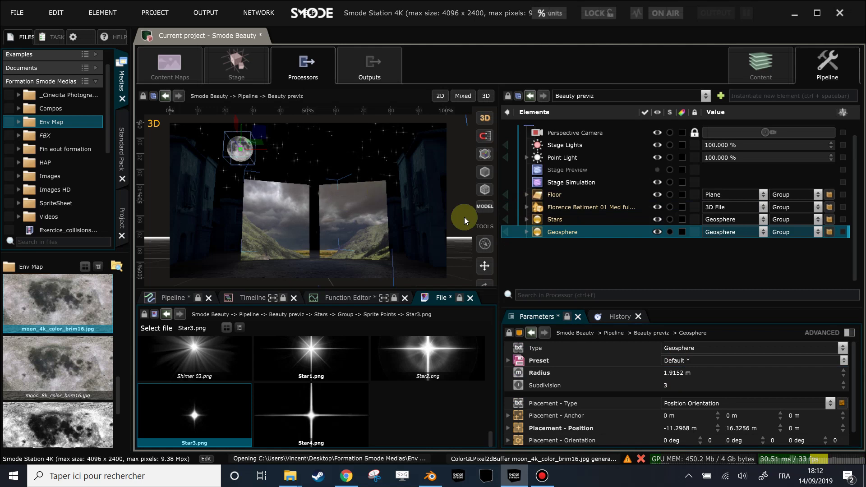
Add a Lens Flare 2D layer with the Horizontal Blue preset after the geosphere in the Beauty previz processor
scroll(543, 170, "up", 1)
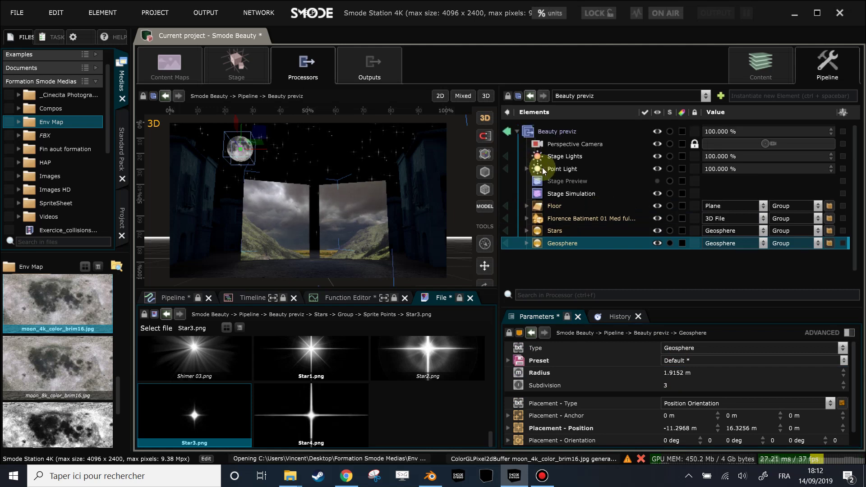
scroll(535, 169, "down", 1)
left_click(534, 249)
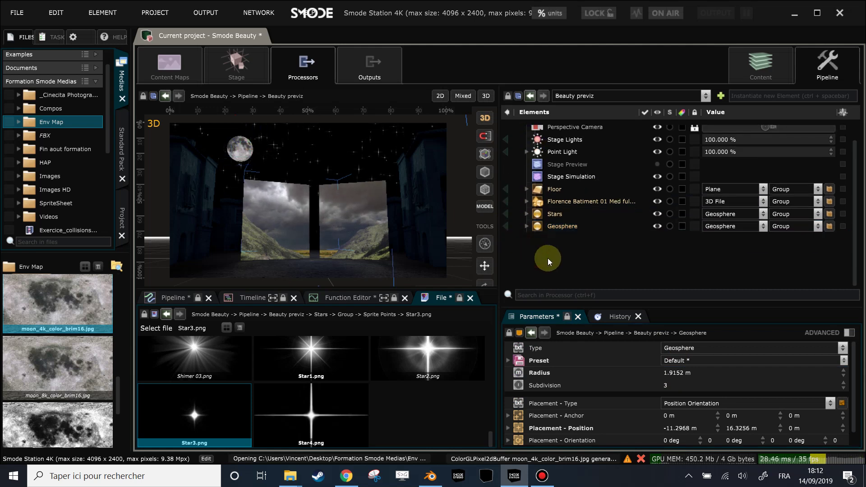
right_click(540, 246)
mouse_move(492, 61)
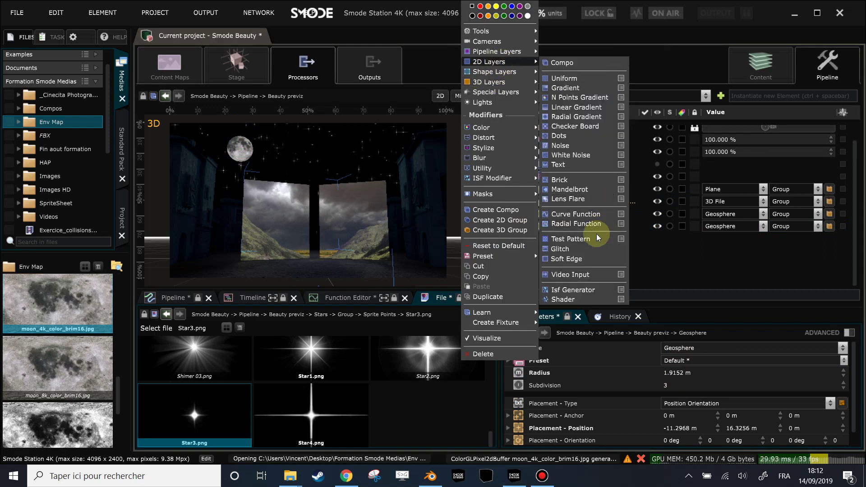
mouse_move(612, 199)
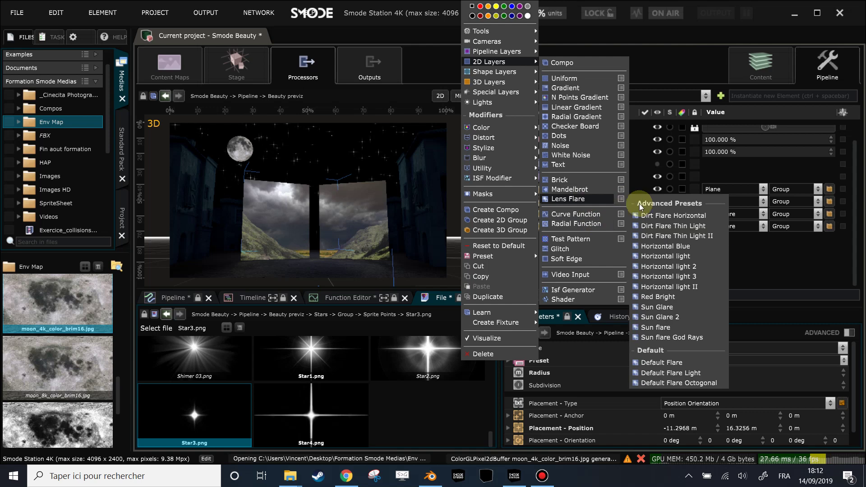
left_click(698, 247)
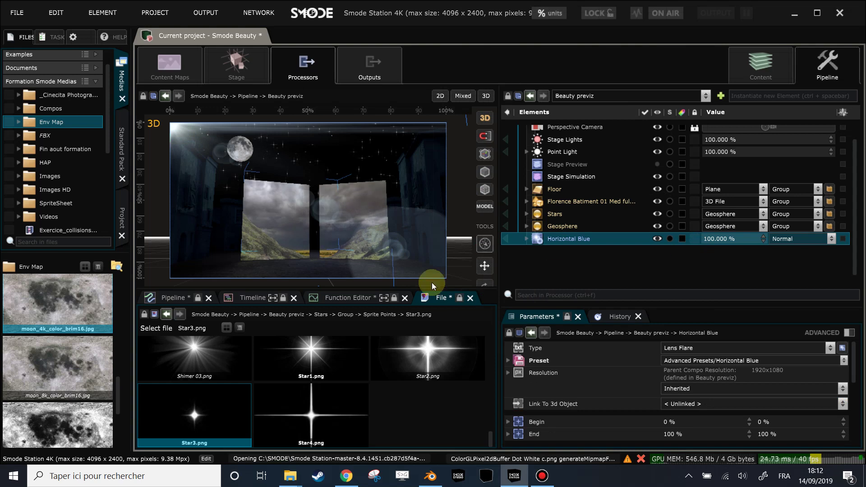
Enlarge the viewport and place the lens flare's begin point by hand near the moon, at about 28.1 %, 11.4 %
left_click_drag(436, 289, 456, 363)
middle_click_drag(246, 194, 315, 202)
left_click_drag(185, 139, 293, 171)
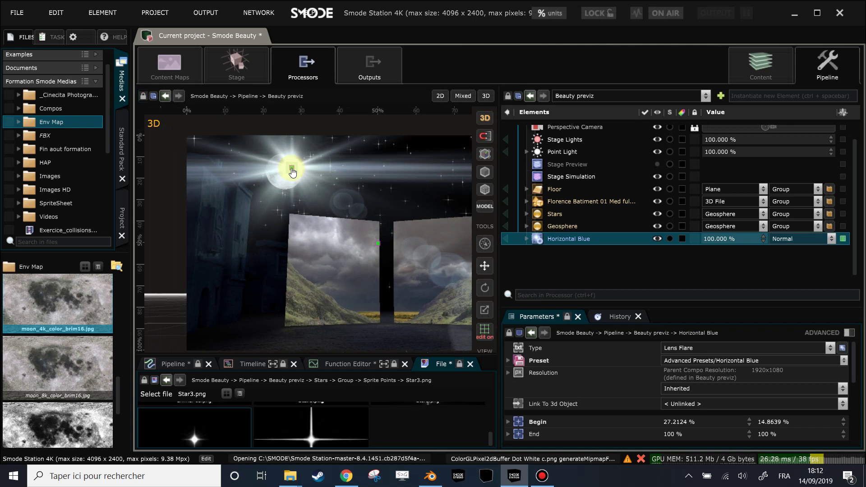
middle_click_drag(369, 218, 334, 212)
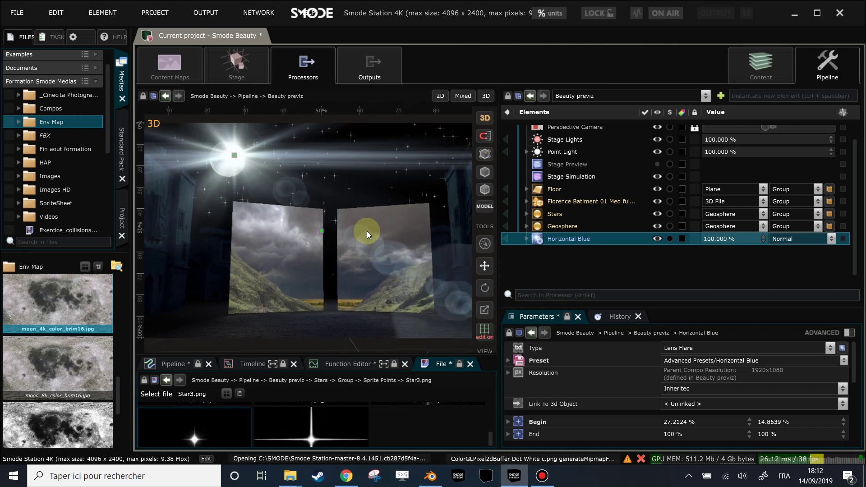
left_click(485, 118)
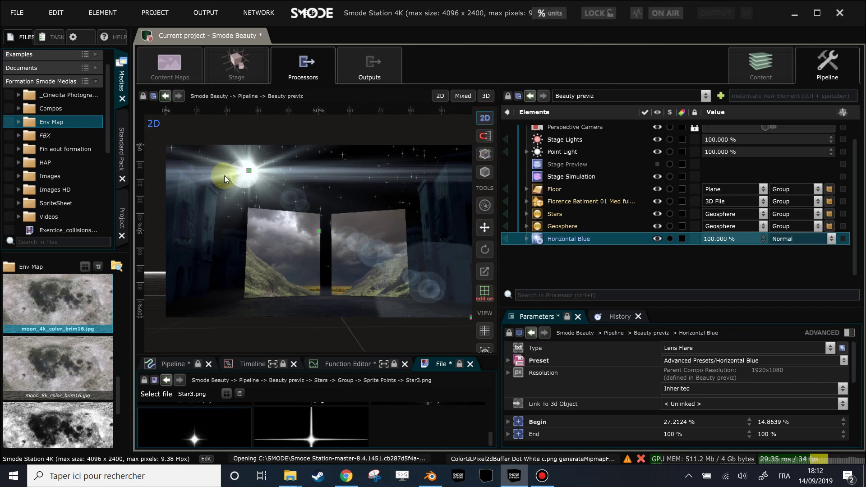
left_click_drag(249, 168, 253, 167)
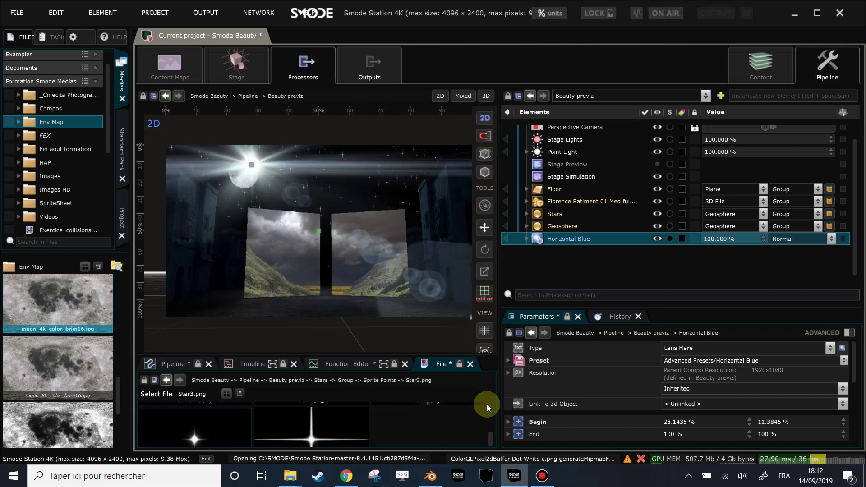
Rename the geosphere as Moon so it can be recognised among the flare's link targets
left_click(693, 406)
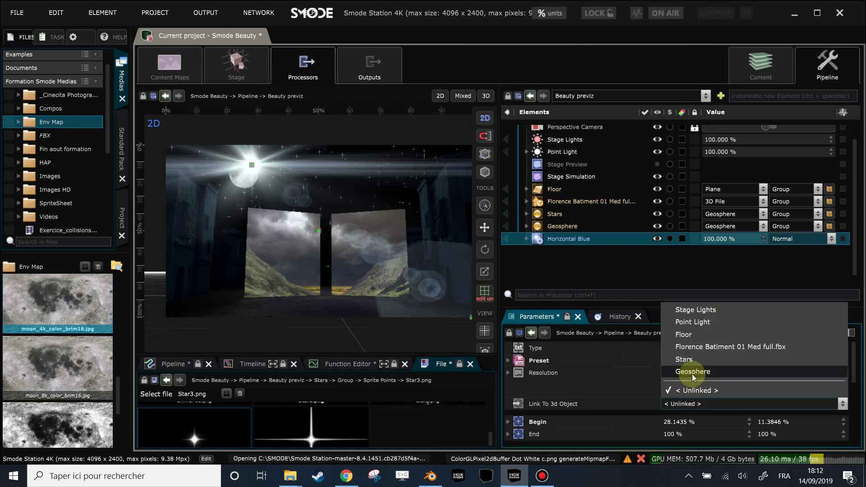
double_click(563, 227)
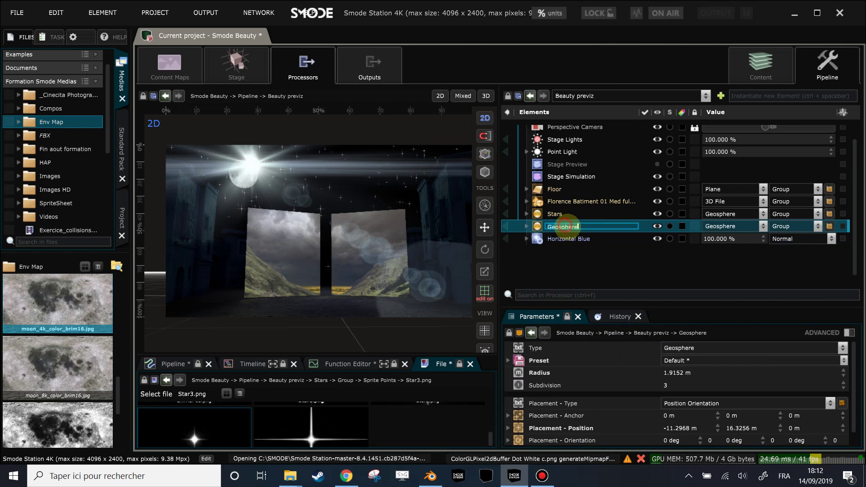
type("Moon")
key("Return")
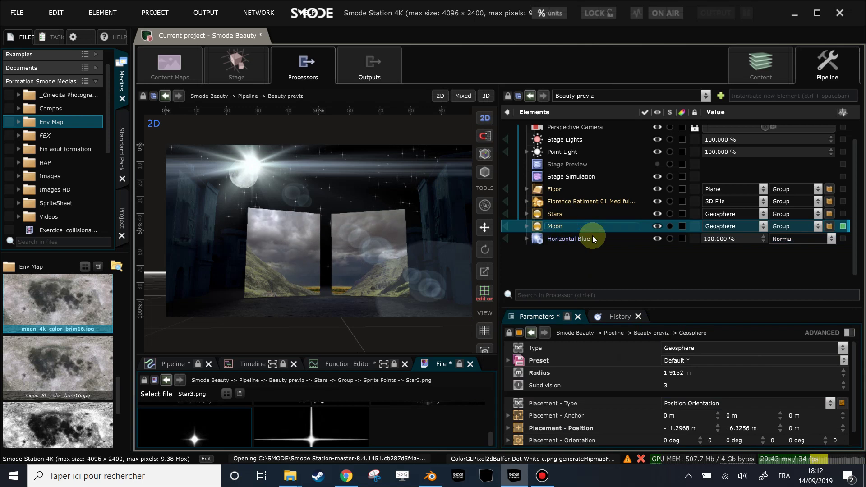
Link the Horizontal Blue lens flare to the Moon 3D object
left_click(592, 237)
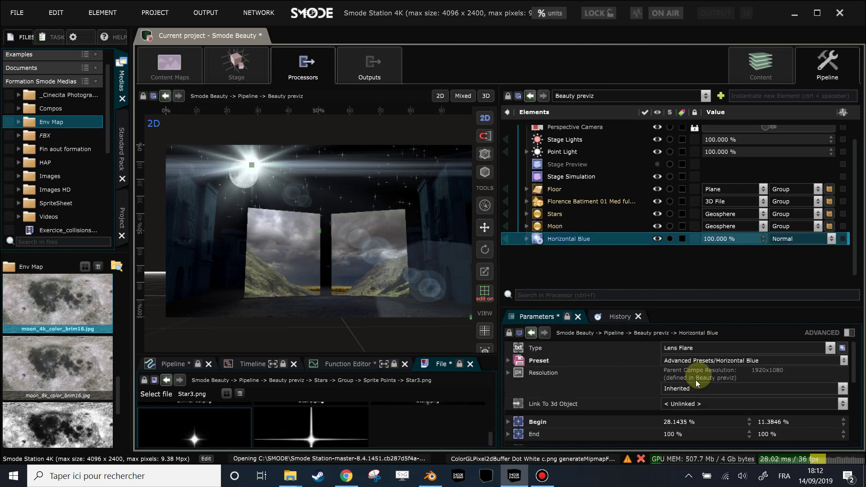
left_click(691, 403)
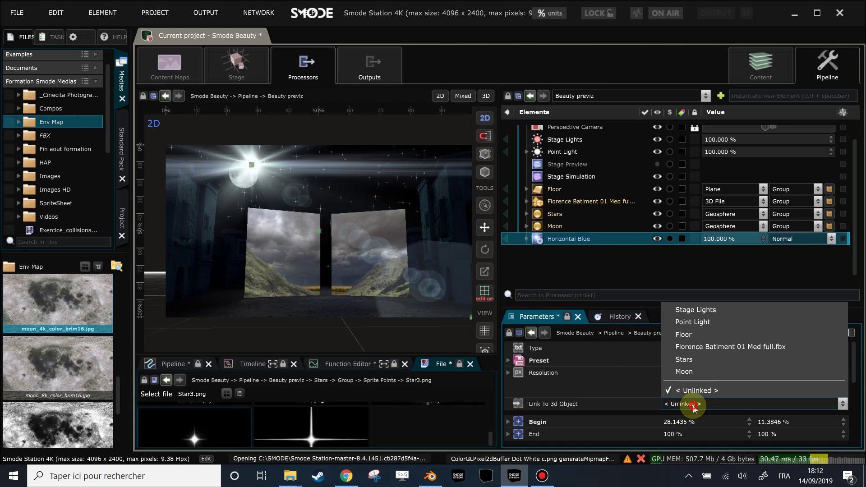
left_click(696, 372)
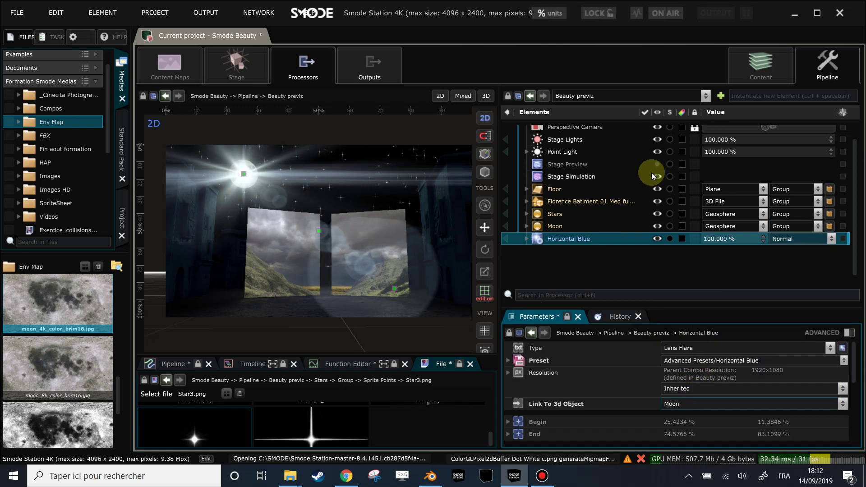
In 3D edit mode, move the Moon to about X -10.8 m and unlock the Perspective Camera
scroll(652, 176, "up", 1)
left_click(559, 244)
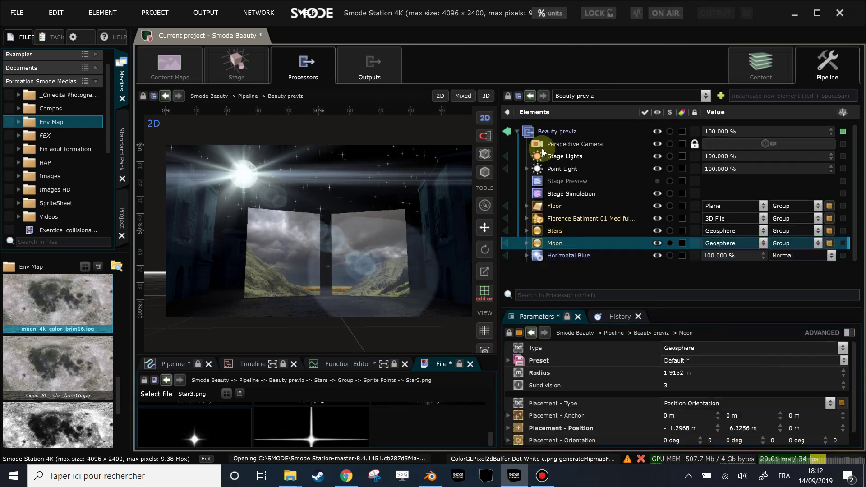
left_click(483, 294)
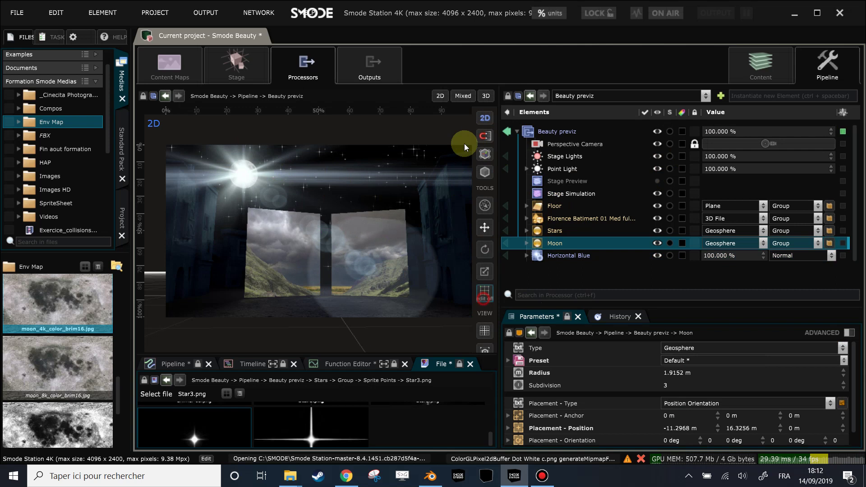
left_click(484, 118)
mouse_move(258, 173)
left_mouse_down()
mouse_move(225, 172)
mouse_move(352, 180)
mouse_move(225, 167)
mouse_move(267, 159)
left_mouse_up()
left_click(670, 144)
mouse_move(350, 249)
left_mouse_down()
mouse_move(343, 251)
mouse_move(396, 264)
mouse_move(378, 246)
mouse_move(363, 249)
left_mouse_up()
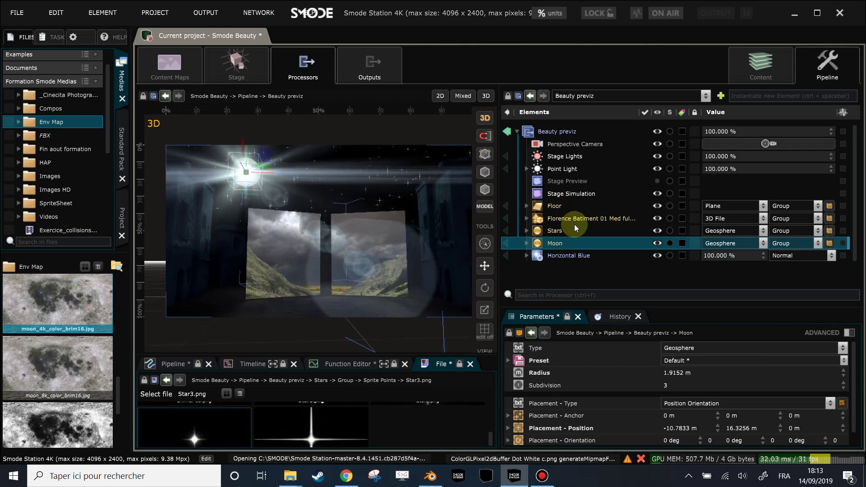
Set the X value of the Moon's placement anchor to 1.59 m
scroll(704, 397, "down", 1)
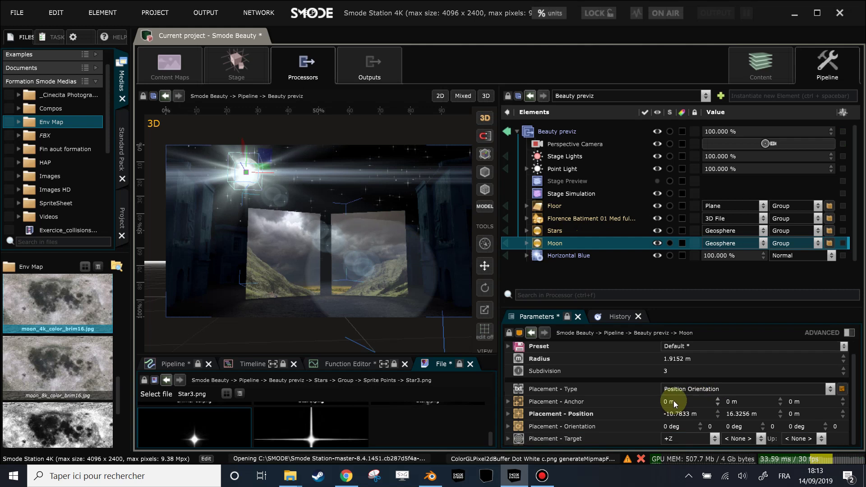
mouse_move(675, 404)
left_mouse_down()
mouse_move(688, 404)
mouse_move(663, 397)
left_mouse_up()
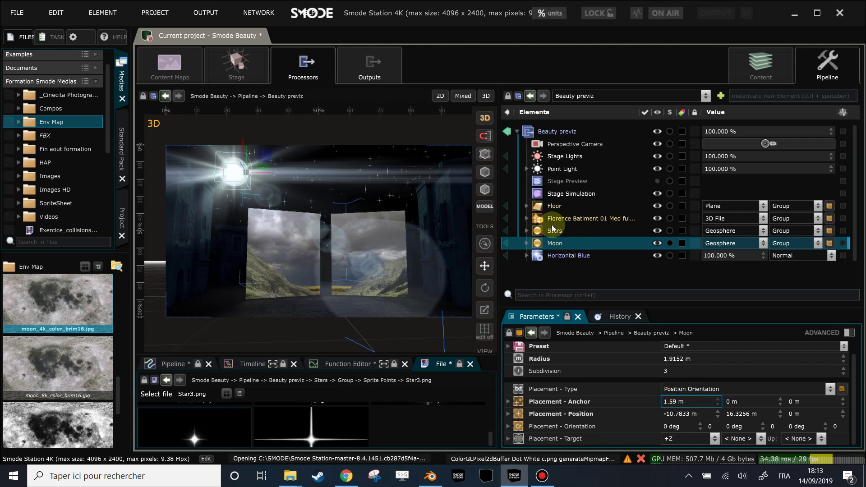
Set the Horizontal Blue flare's blending mode to Linear Dodge (Add) and its opacity to 60.3 %
left_click(569, 256)
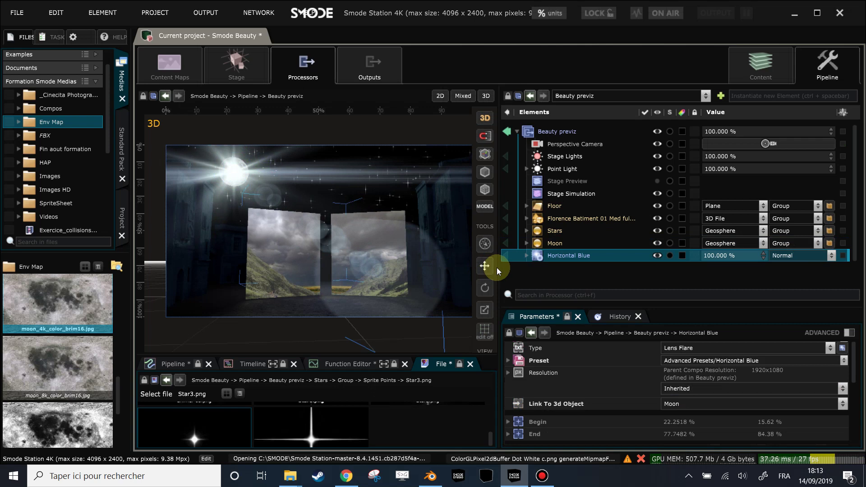
left_click_drag(499, 266, 476, 261)
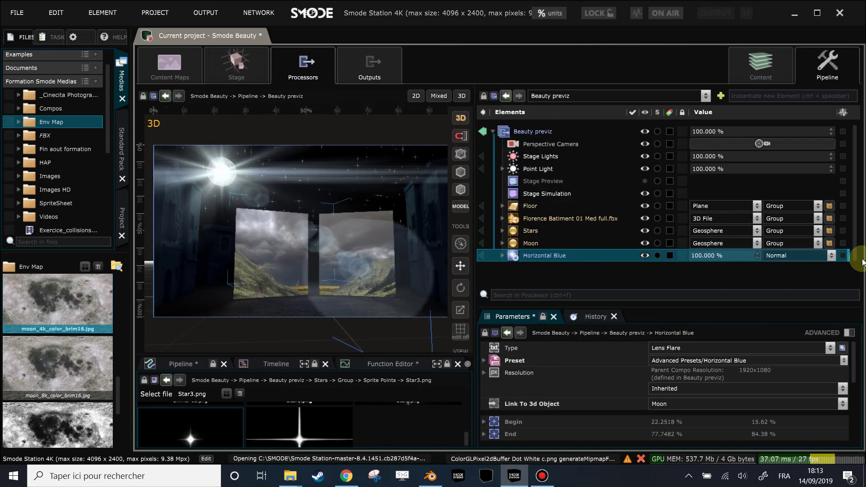
left_click(821, 255)
left_click(828, 355)
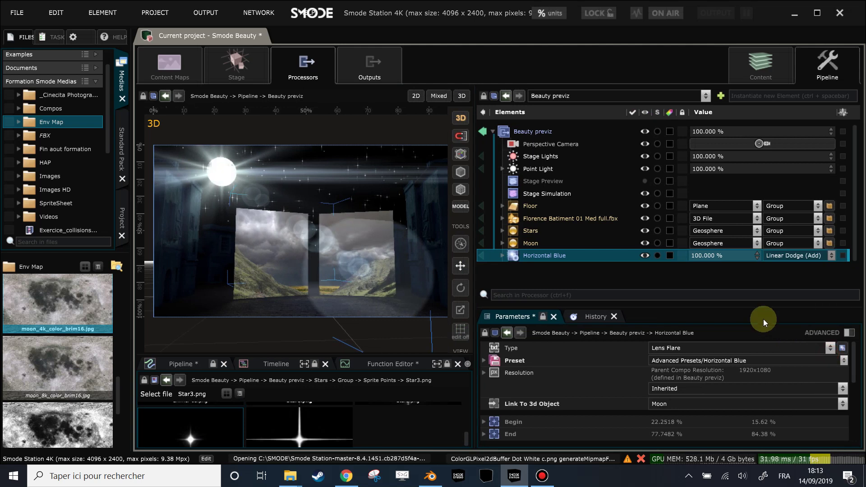
left_click_drag(750, 256, 733, 256)
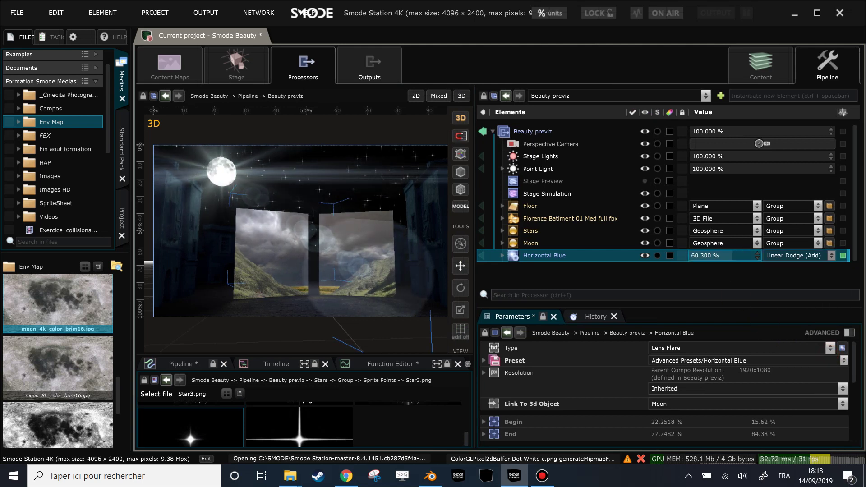
Add an Exposure colour modifier to Beauty previz, with exposure 0.88 and gamma 0.94
right_click(535, 128)
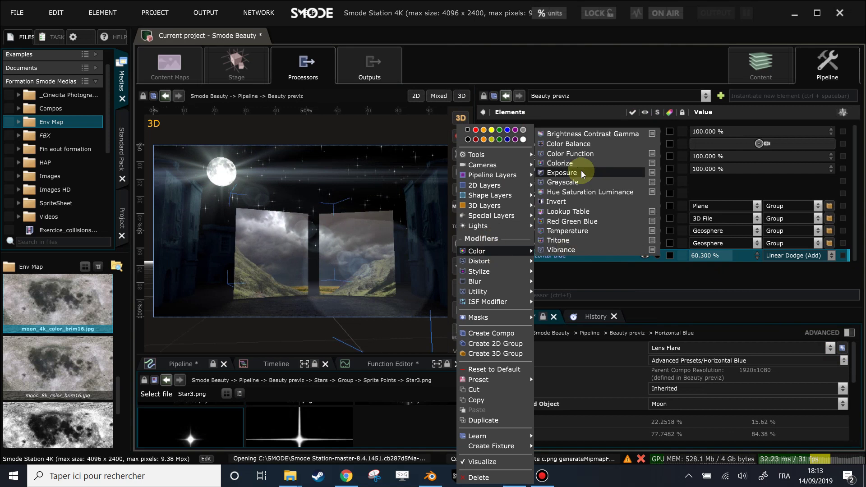
left_click(581, 170)
mouse_move(670, 370)
left_mouse_down()
mouse_move(690, 370)
mouse_move(678, 370)
left_mouse_up()
left_click_drag(666, 399, 665, 399)
Reframe the scene slightly through the Perspective Camera, return to 2D edit mode and save the project
left_click_drag(249, 261, 296, 248)
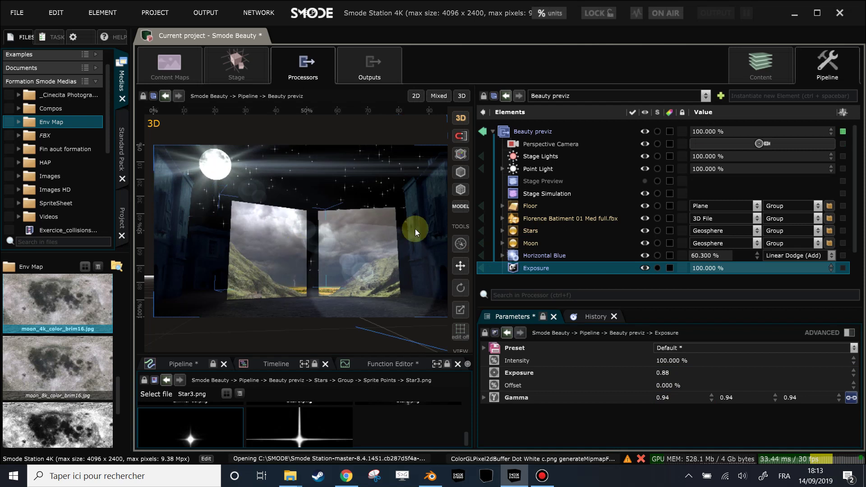
left_click(761, 143)
scroll(592, 201, "down", 1)
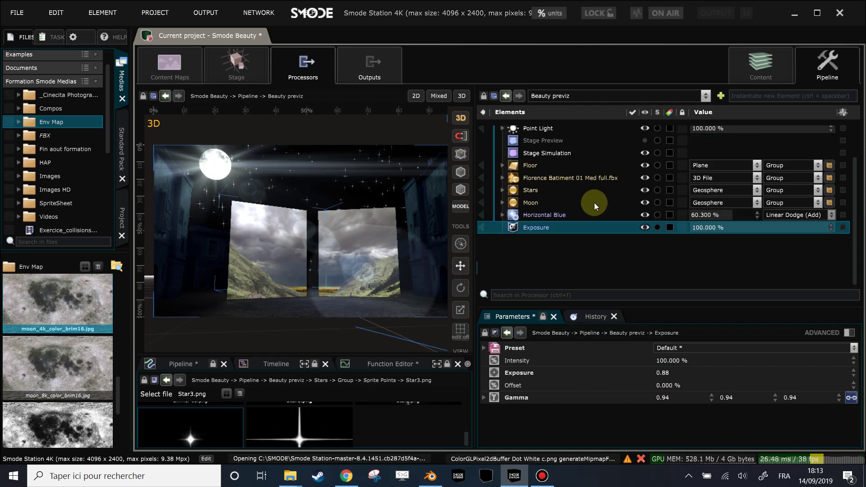
left_click(464, 119)
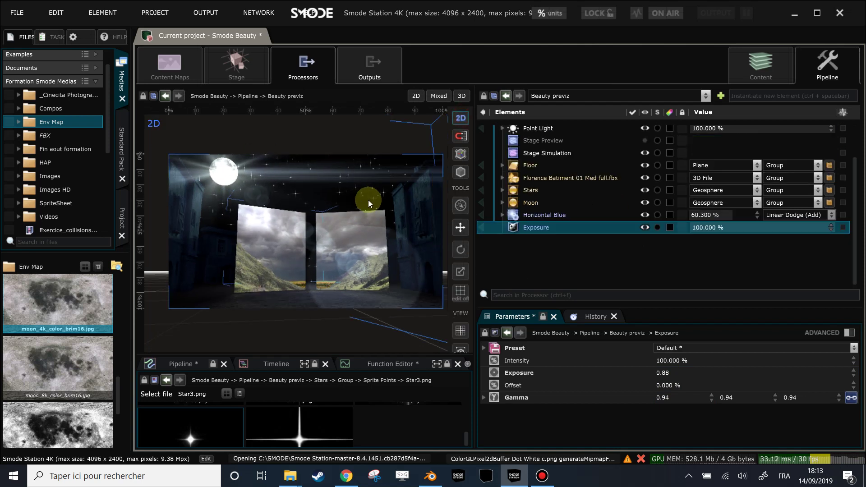
key("ctrl+s")
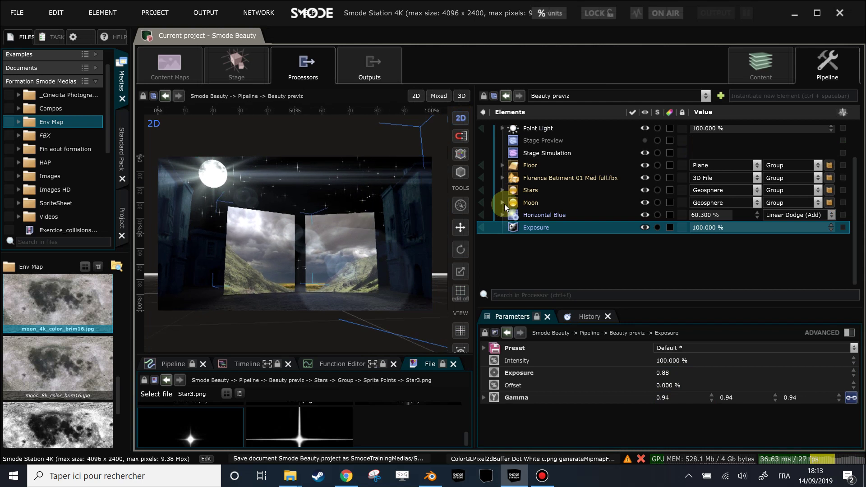
Fine-tune the Auto Illuminate value of the Surface material on the Florence Batiment 01 Med full.fbx model
left_click(502, 178)
left_click(539, 203)
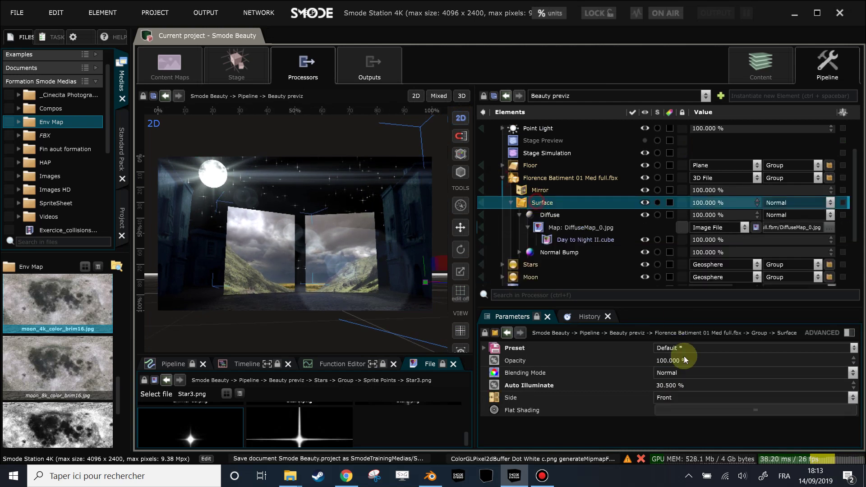
mouse_move(679, 390)
left_mouse_down()
mouse_move(727, 391)
mouse_move(683, 391)
left_mouse_up()
Move the Point Light sideways along X in 3D edit mode to about 4.8 m
left_click(542, 130)
scroll(545, 135, "up", 1)
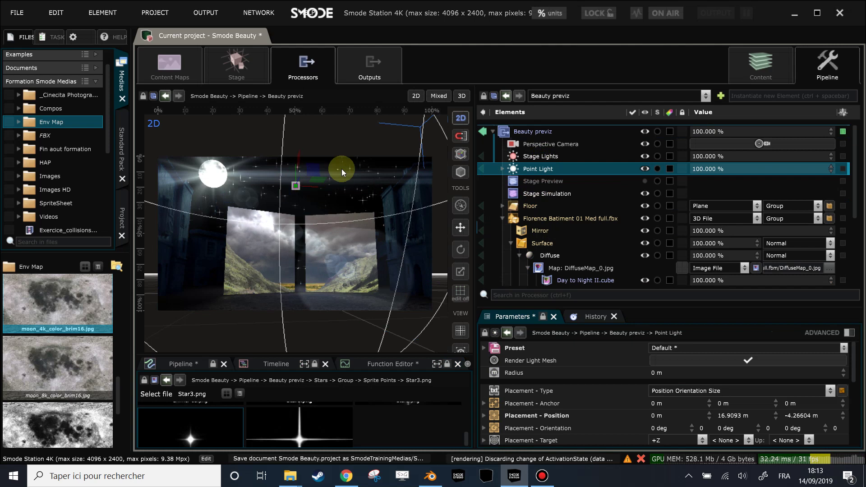
left_click(459, 118)
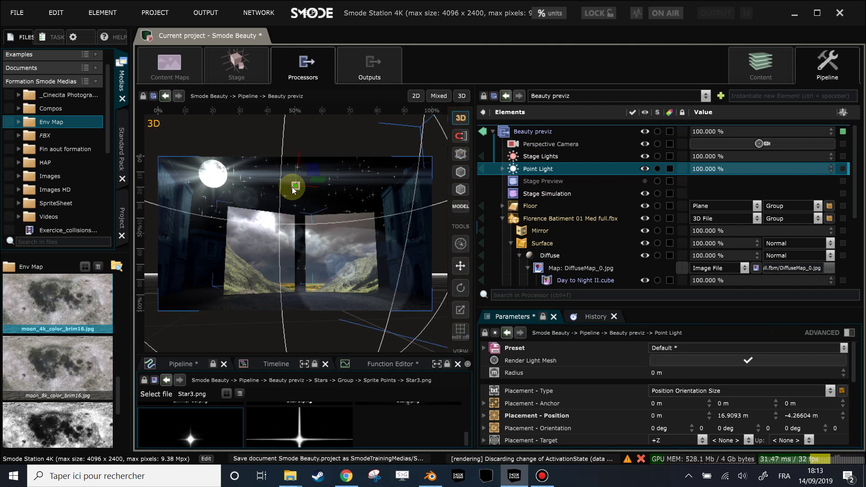
left_click_drag(308, 186, 335, 195)
scroll(748, 413, "down", 3)
scroll(749, 413, "down", 1)
scroll(746, 412, "up", 1)
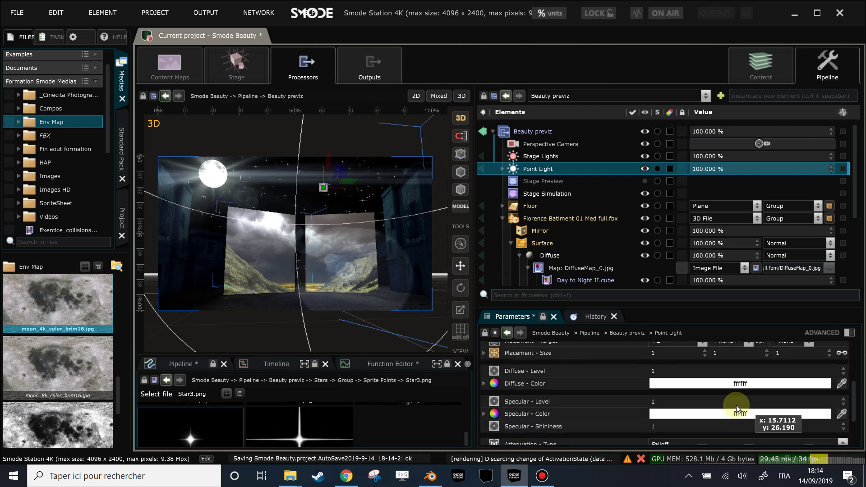
Disable the Specular layer in the Floor's Floor II material
left_click(503, 207)
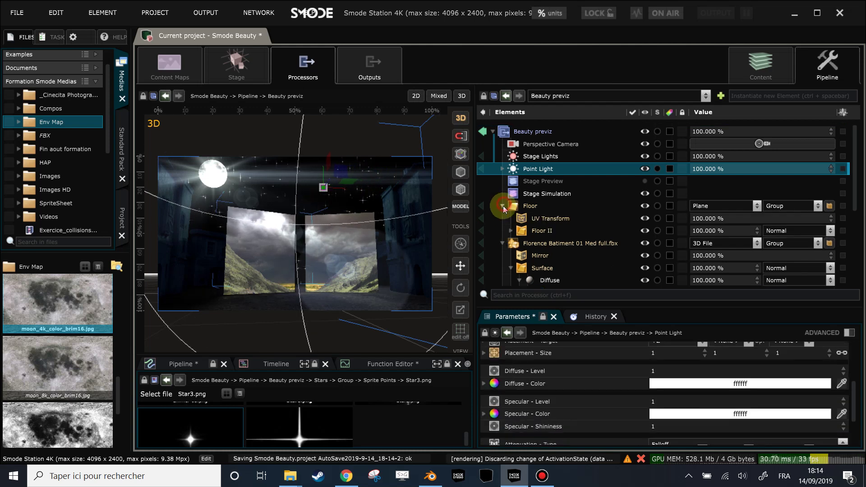
left_click(511, 231)
left_click(552, 268)
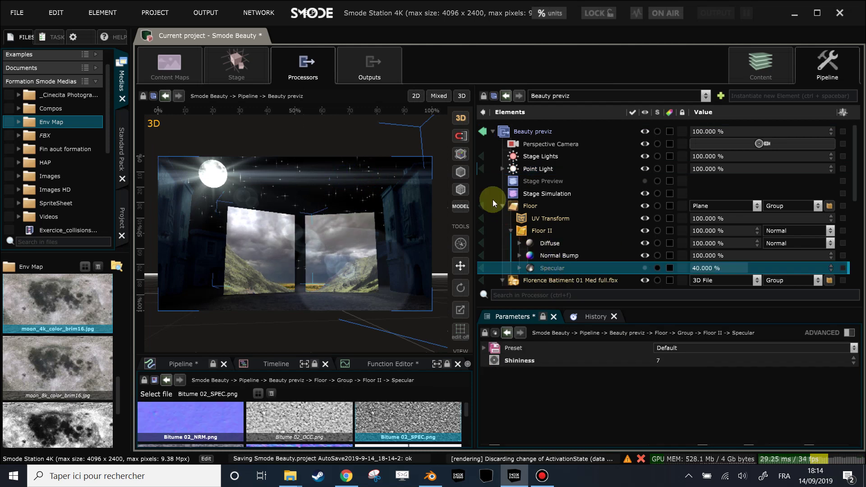
left_click(503, 206)
Set the maximum of the Point Light's attenuation interval to about 34.77 m
left_click(533, 168)
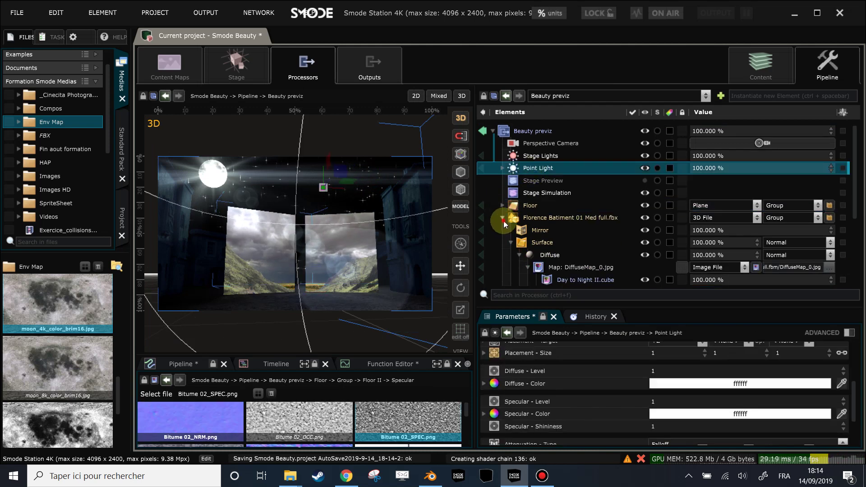
left_click(502, 218)
left_click_drag(729, 304, 726, 255)
scroll(733, 352, "up", 3)
scroll(734, 364, "down", 4)
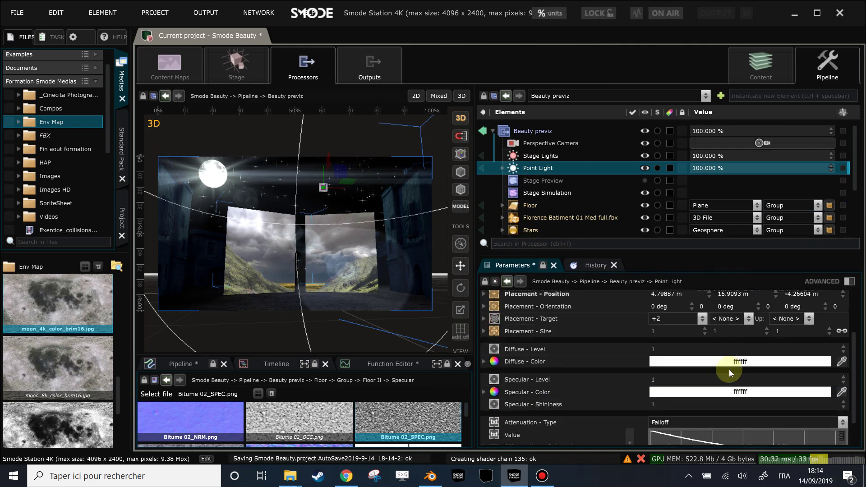
mouse_move(783, 438)
left_mouse_down()
mouse_move(810, 438)
mouse_move(783, 439)
left_mouse_up()
Pull the camera back to show more of the stage, and set the Horizontal Blue flare's opacity to 33.3 %
left_click_drag(383, 218, 378, 228)
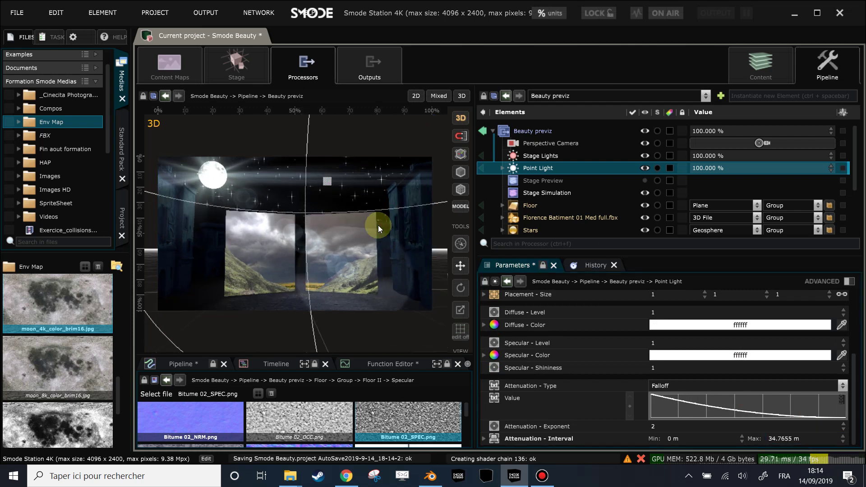
scroll(367, 225, "down", 2)
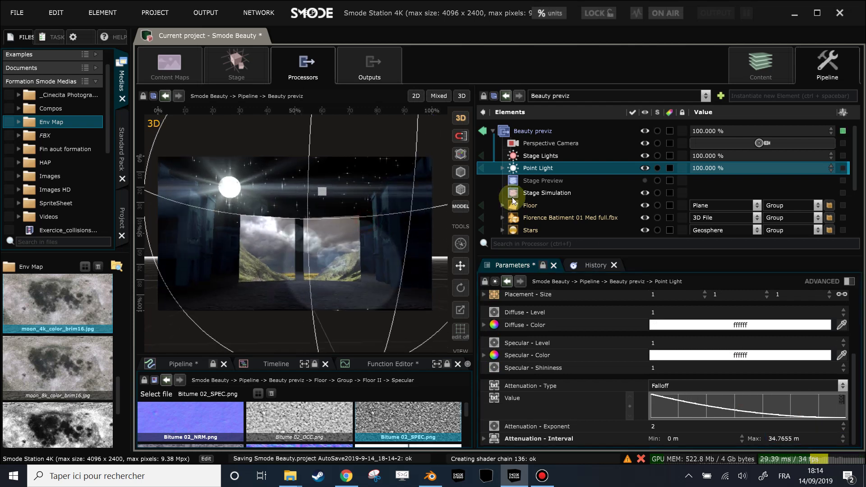
scroll(720, 208, "down", 3)
left_click_drag(722, 180, 717, 183)
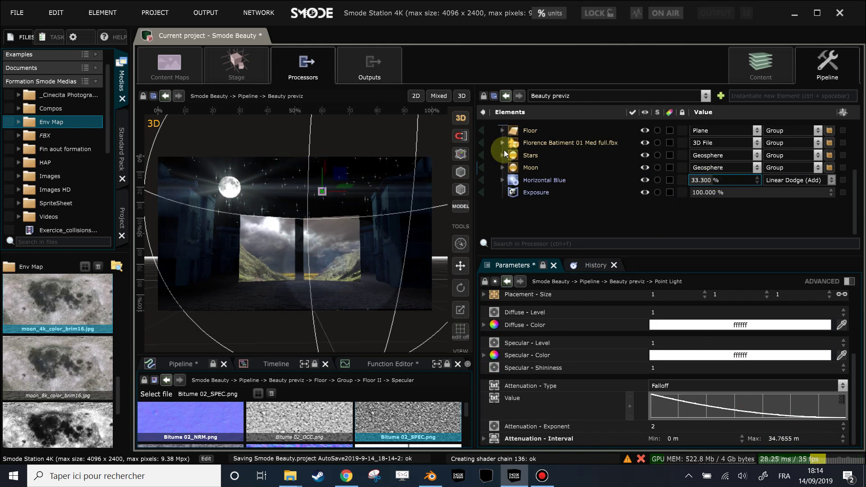
Shift the Florence building's Mirror modifier to a position of about -0.0119, 0, -0.0075 m
scroll(547, 184, "up", 2)
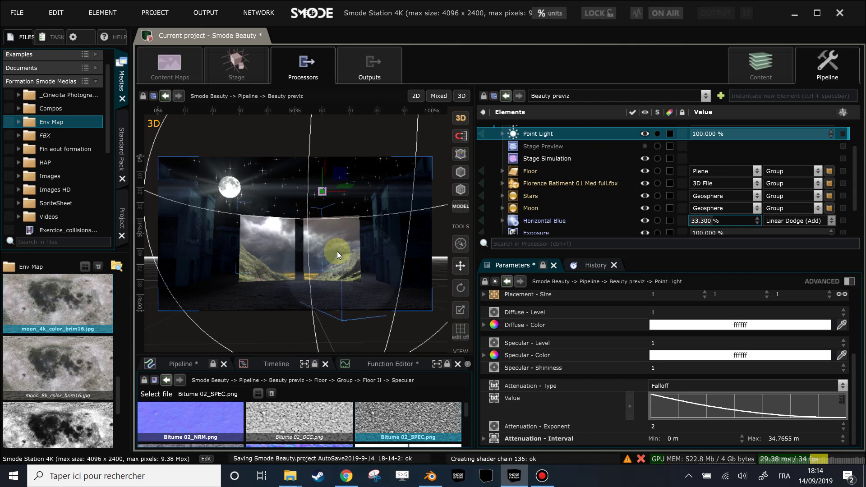
left_click(503, 171)
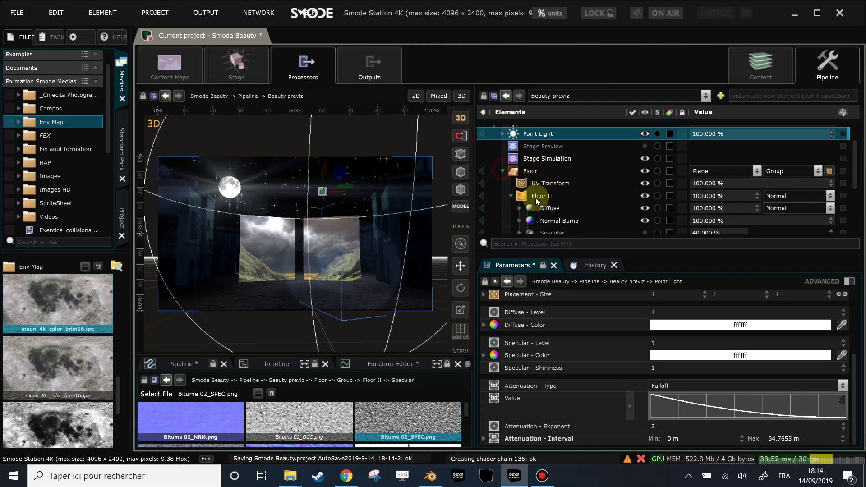
left_click(503, 171)
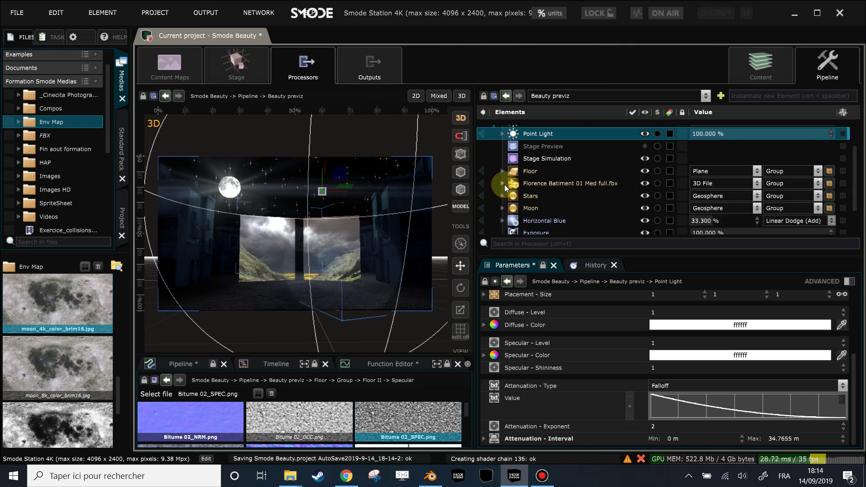
left_click(502, 183)
left_click(525, 196)
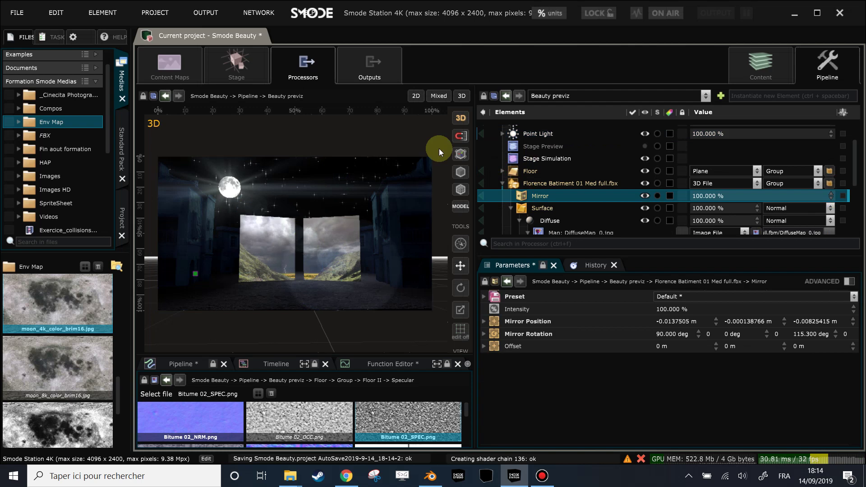
left_click_drag(195, 276, 297, 236)
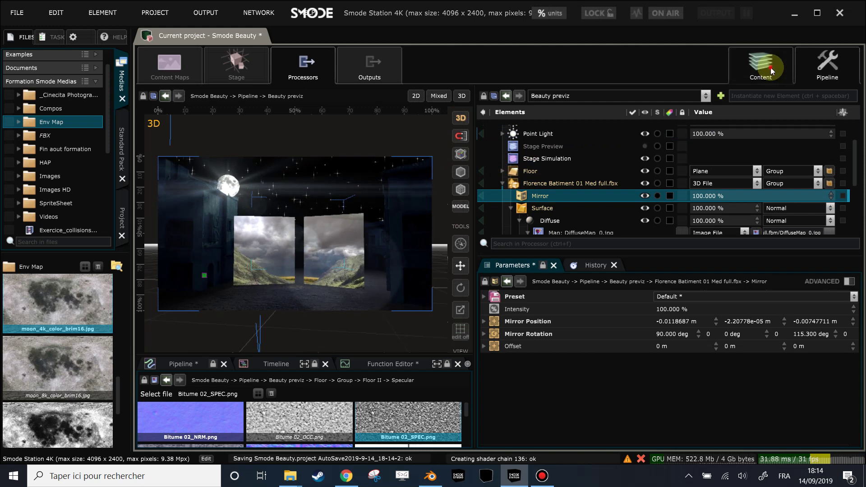
Lock the viewer on Beauty previz and add BE.png from the Images media folder to the Master Scene content
left_click(761, 65)
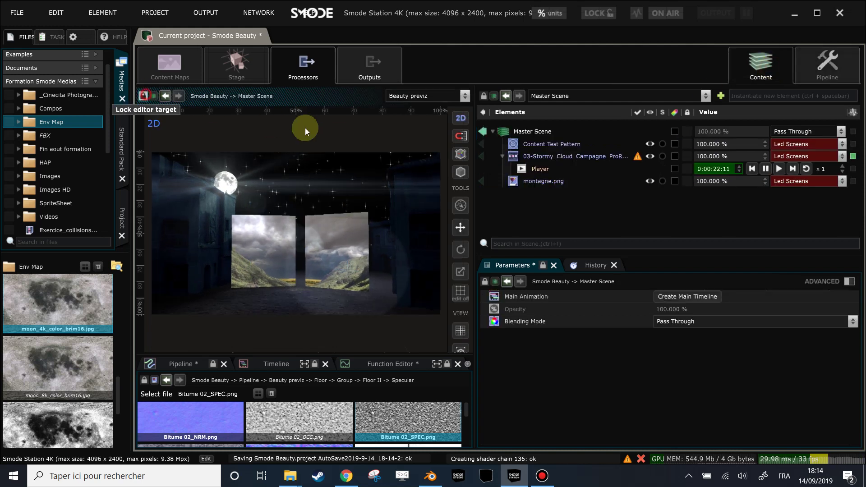
scroll(37, 178, "down", 4)
scroll(44, 174, "up", 3)
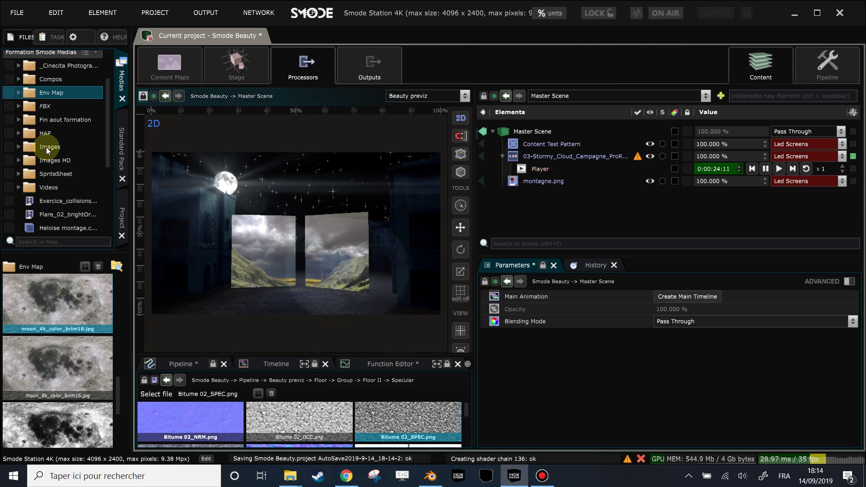
left_click(46, 147)
scroll(72, 366, "down", 5)
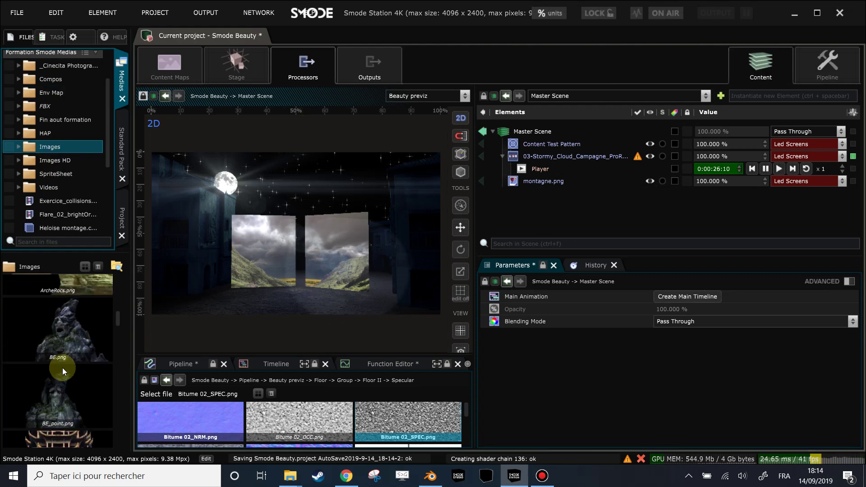
left_click_drag(67, 367, 562, 204)
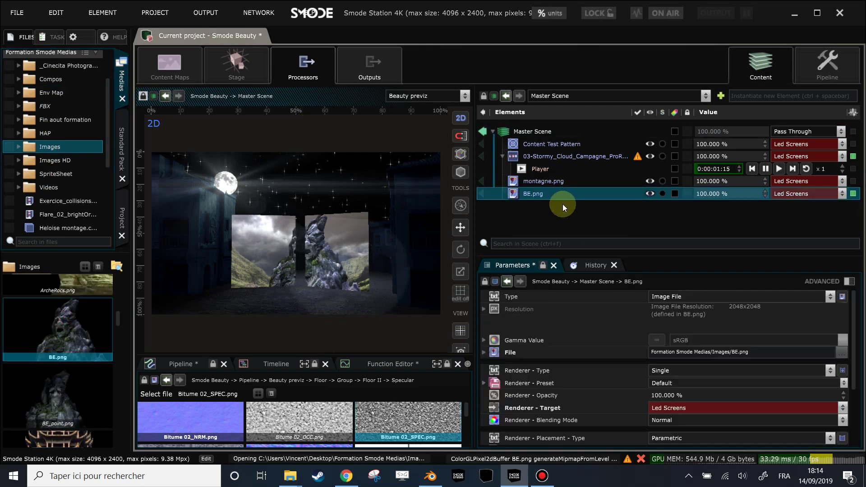
Add a Led Screens pipeline layer to Beauty previz, scaled to about a third of the frame and placed in its lower-right corner
left_click(829, 60)
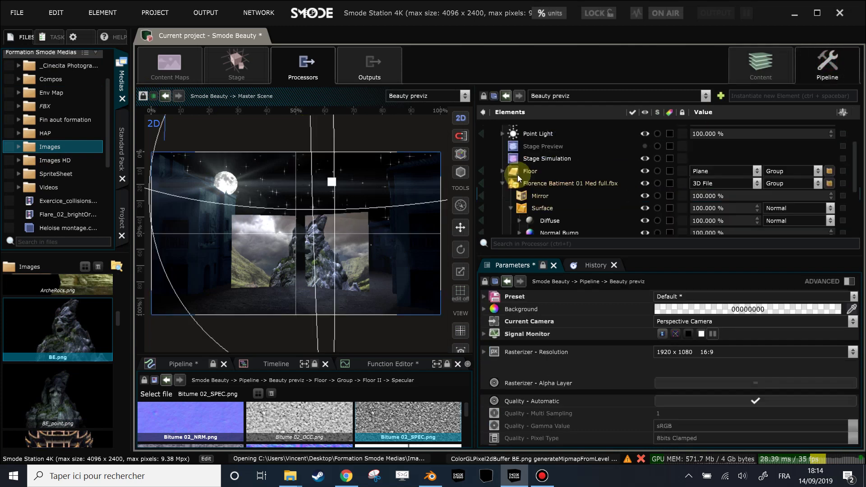
left_click(513, 182)
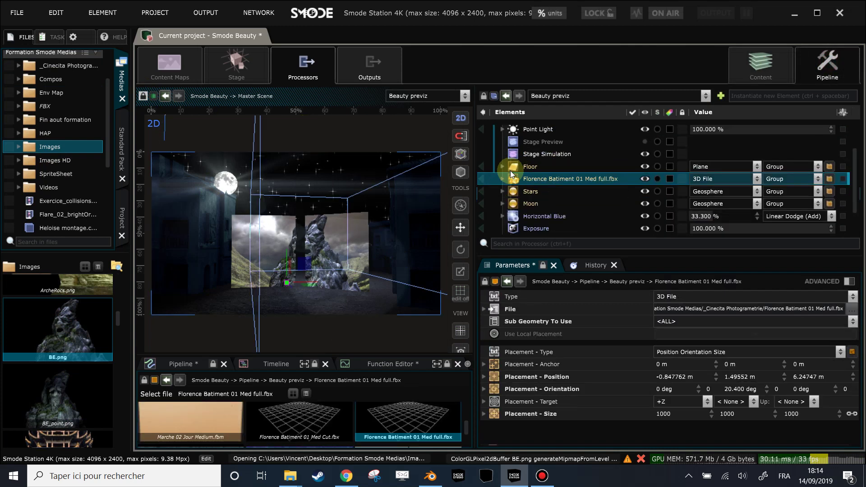
scroll(514, 172, "up", 1)
scroll(556, 227, "down", 2)
right_click(527, 215)
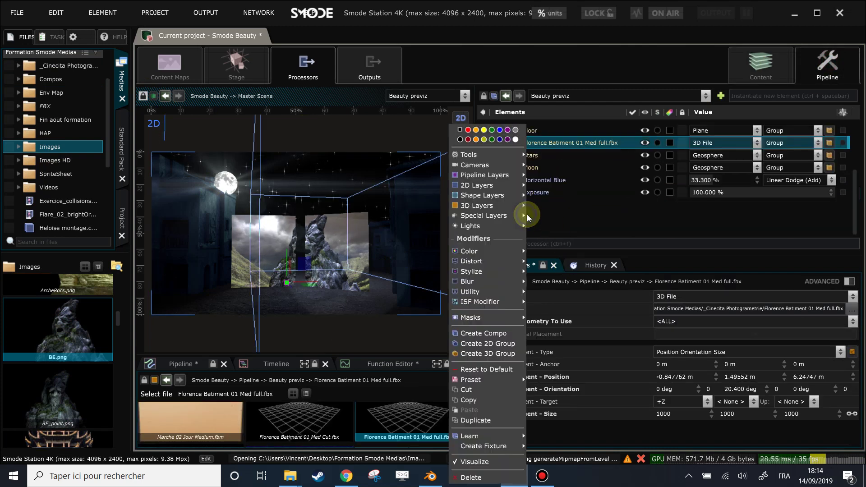
mouse_move(484, 175)
left_click(571, 178)
left_click_drag(440, 315, 252, 209)
left_click_drag(228, 182, 427, 282)
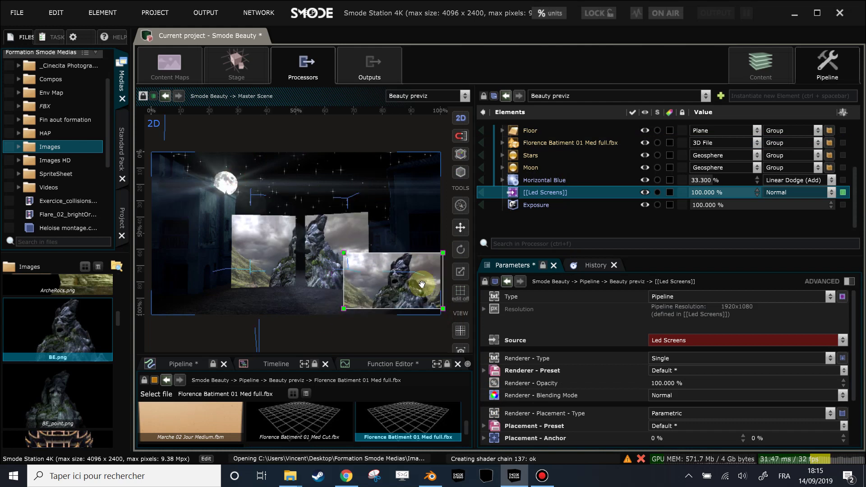
left_click(328, 264)
Check BE.png and montagne.png in the Master Scene, and disable the [[Led Screens]] layer in Beauty previz
left_click(583, 180)
left_click(774, 59)
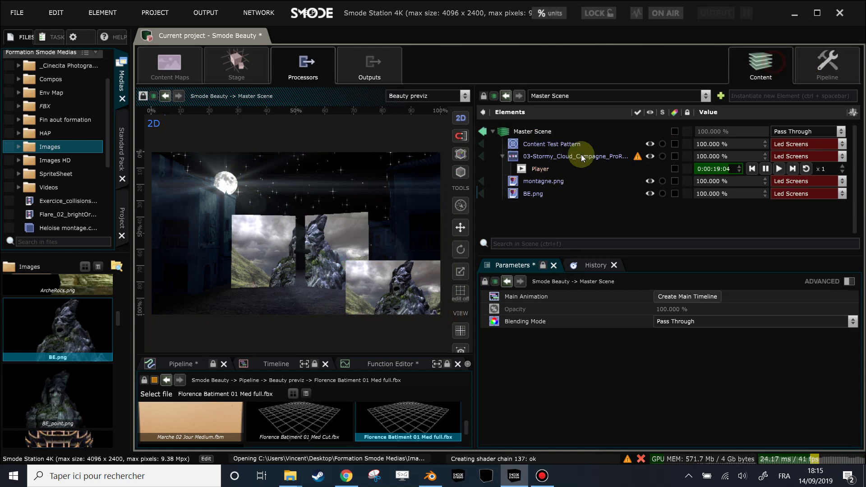
left_click(535, 193)
scroll(375, 245, "up", 1)
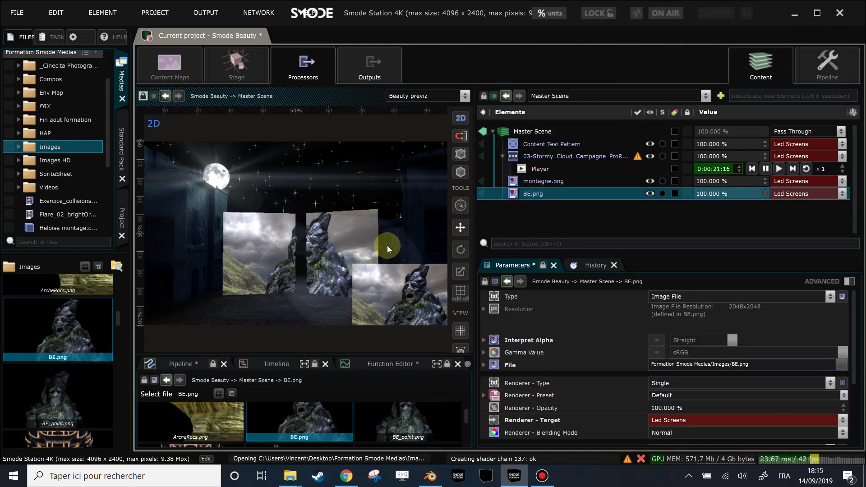
scroll(399, 278, "up", 1)
left_click(527, 182)
left_click(705, 196)
left_click(837, 60)
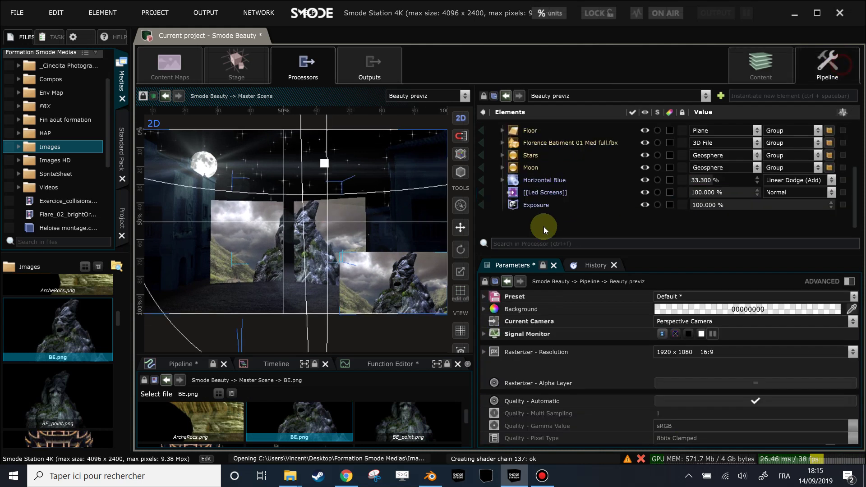
left_click(534, 194)
Set BE.png's horizontal placement position to -10 % and its scale to 116 % in the Master Scene
left_click(777, 67)
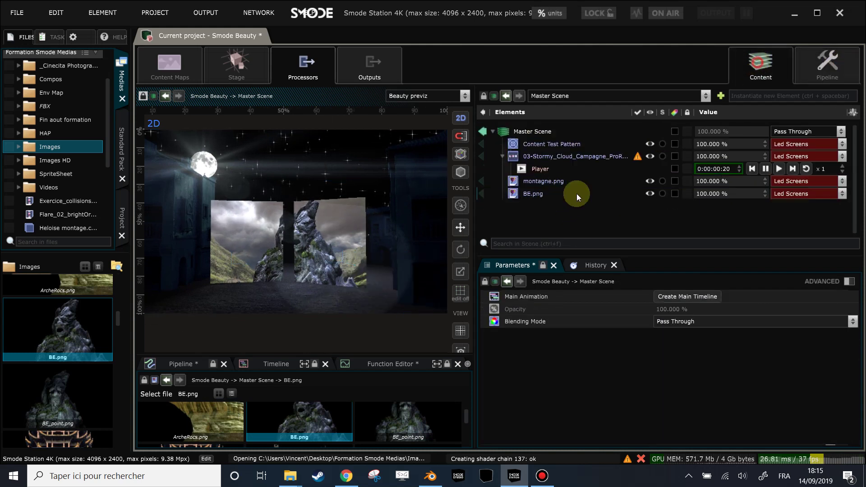
left_click(537, 195)
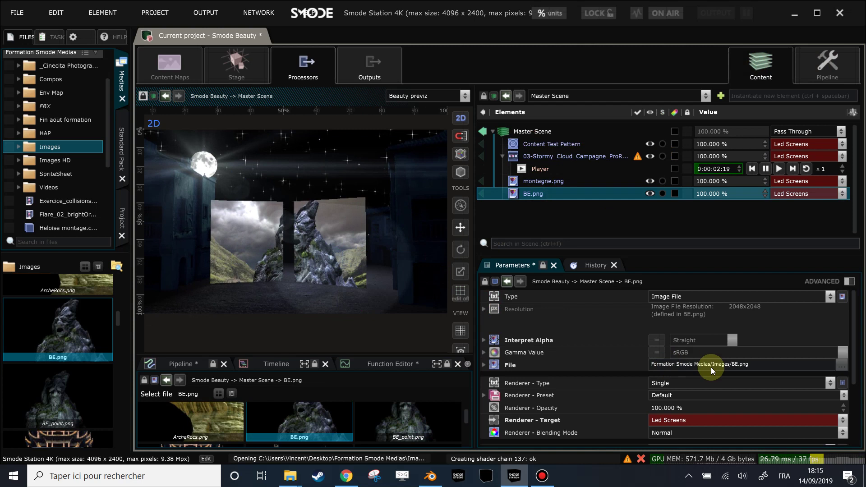
scroll(711, 367, "down", 3)
left_click_drag(659, 389, 808, 400)
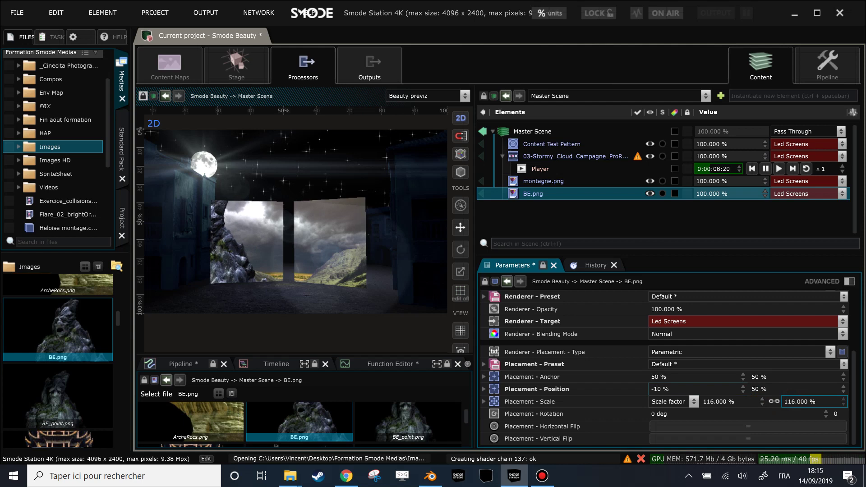
left_click(337, 246)
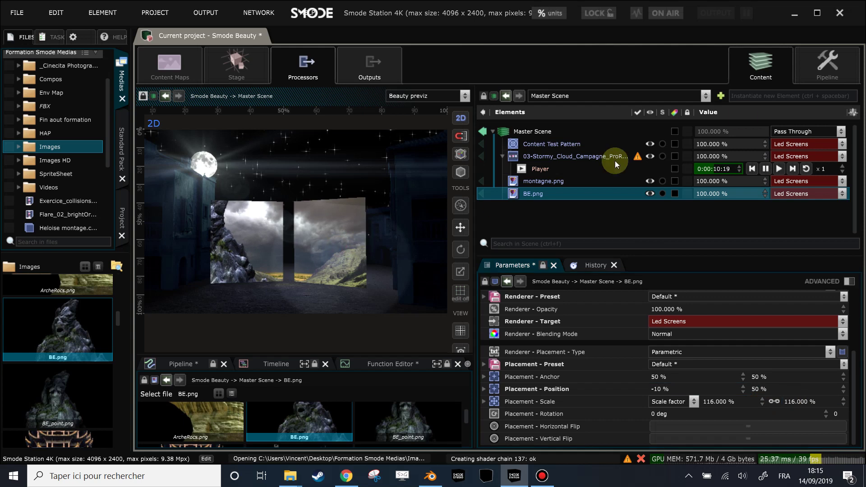
Set the Y value of the Perspective Camera's placement orientation to 1.854 deg in Beauty previz
left_click(828, 63)
scroll(542, 190, "up", 3)
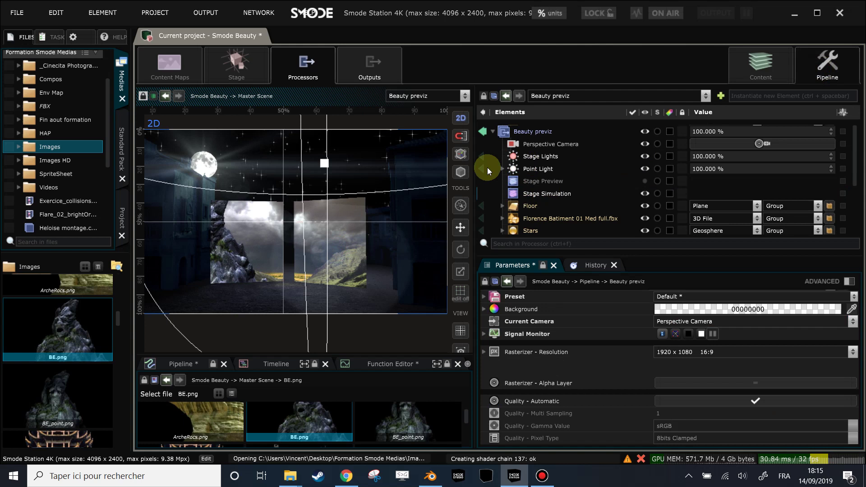
left_click(522, 145)
left_click_drag(744, 340, 261, 245)
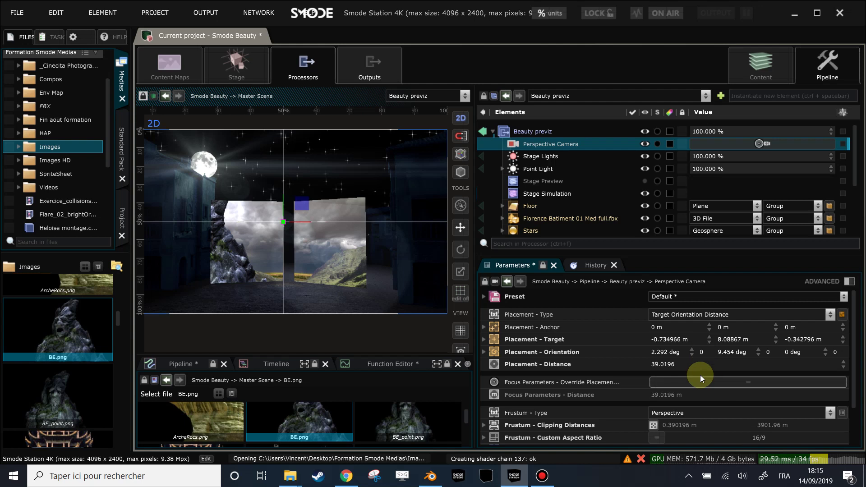
left_click_drag(730, 352, 731, 373)
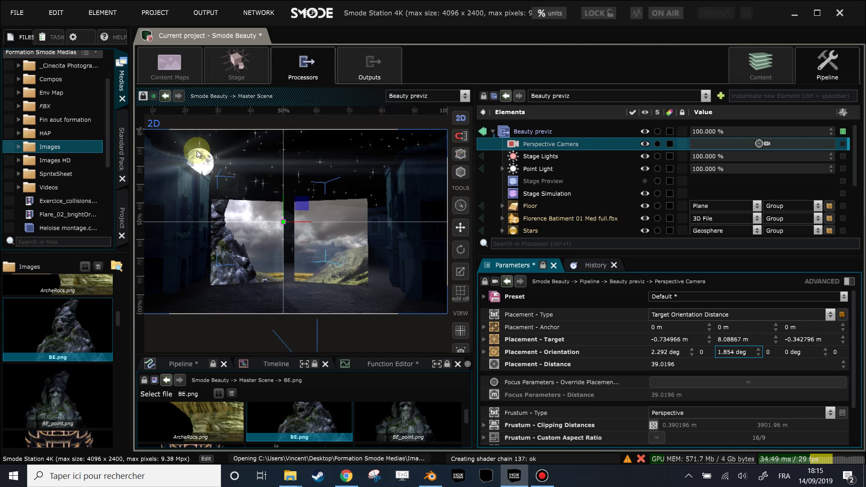
Move the Moon in the 3D view of Beauty previz to about Y 22.26 m, Z -14.97 m
scroll(531, 201, "down", 1)
left_click(531, 202)
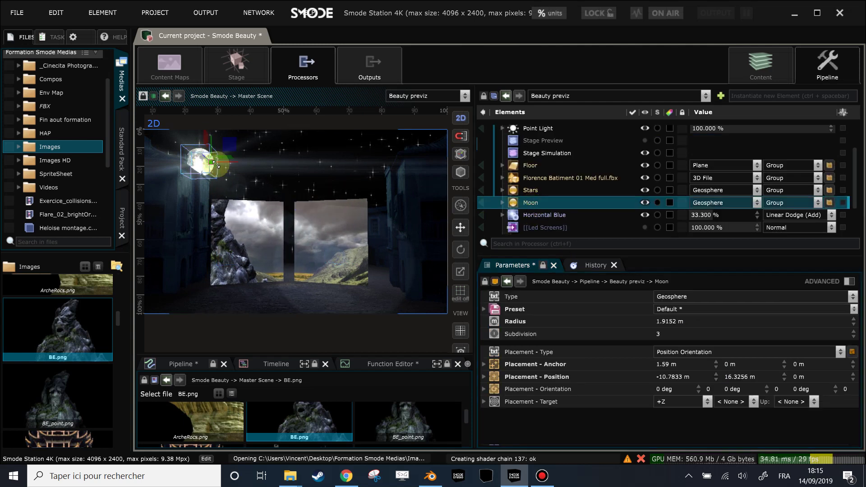
left_click(461, 118)
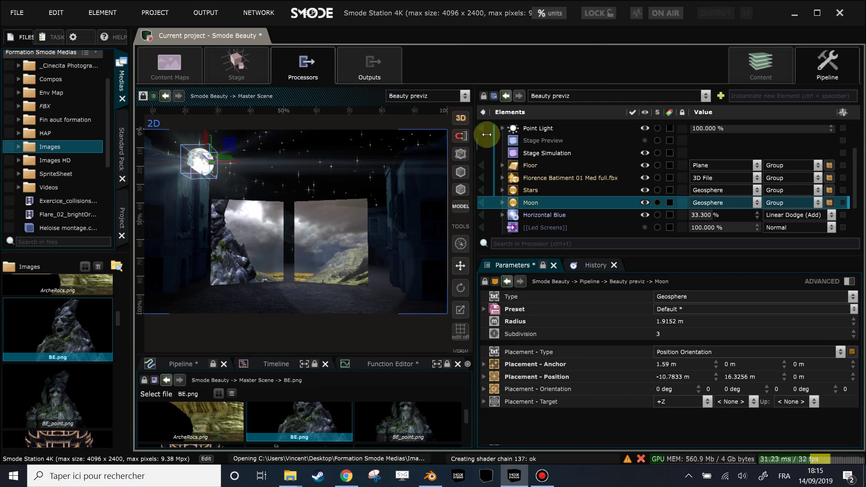
left_click(143, 96)
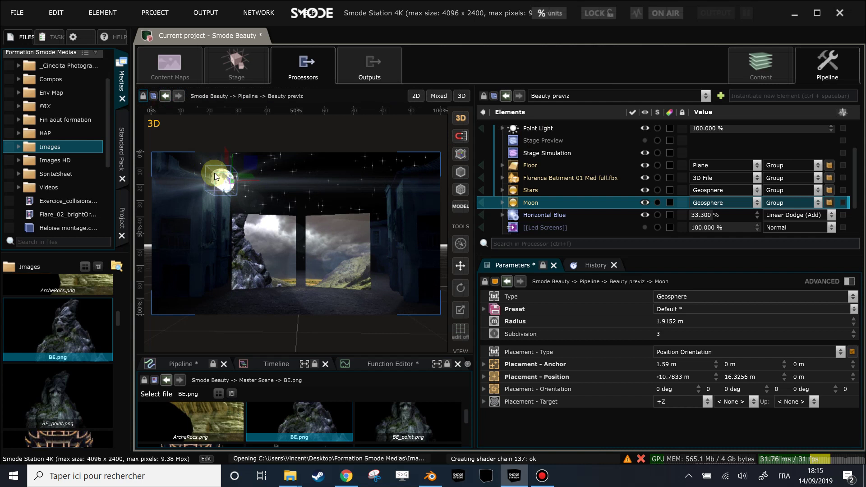
left_click_drag(227, 173, 252, 153)
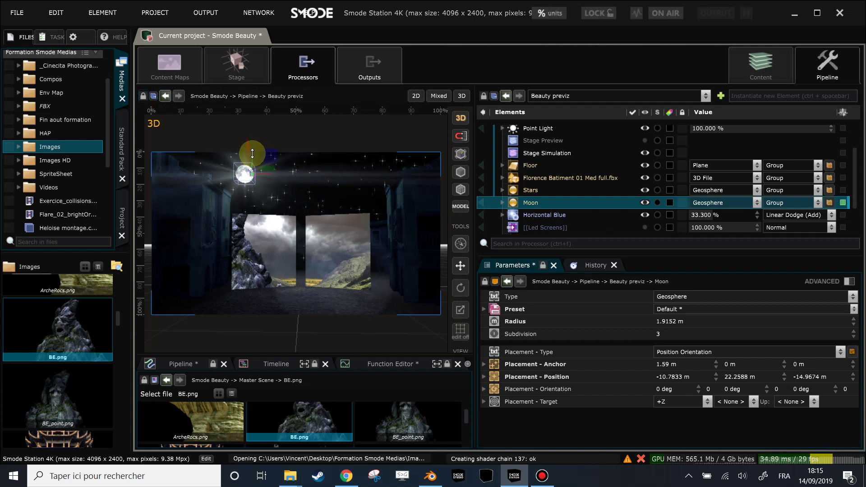
Set the placement size of Florence Batiment 01 Med full.fbx to 770 on all axes
left_click(535, 178)
left_click(807, 413)
type("790")
key("Return")
type("770")
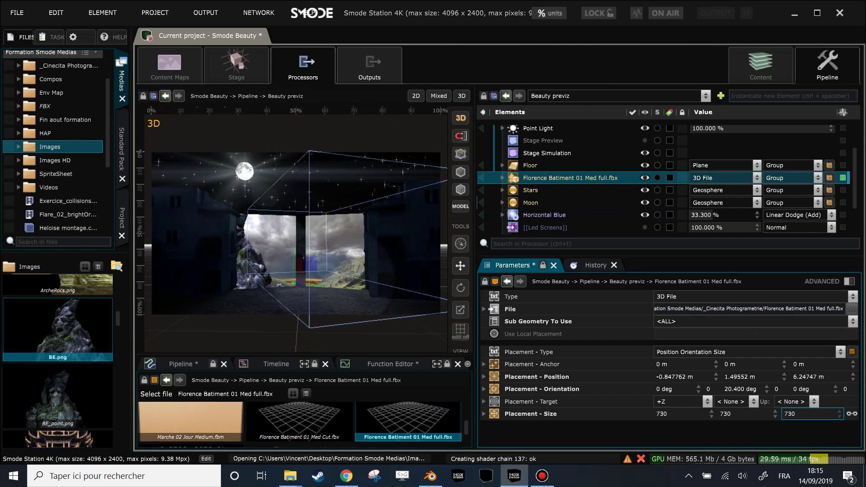
key("Return")
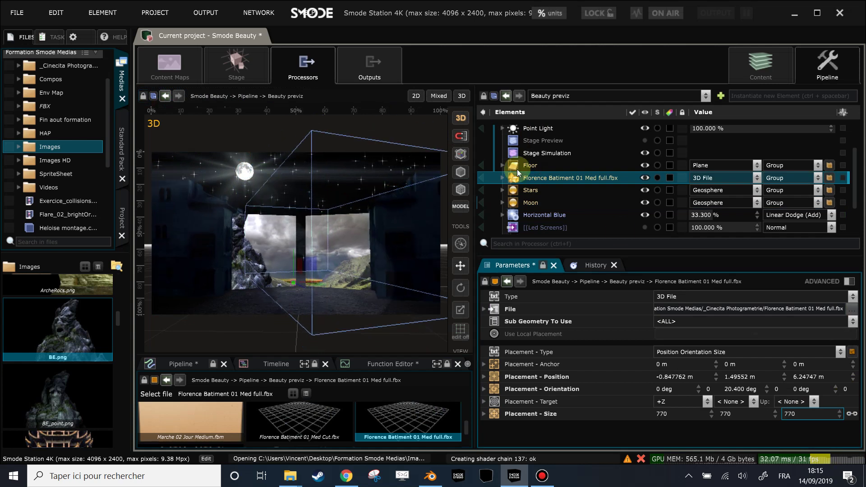
Shift the Mirror modifier of Florence Batiment 01 Med full.fbx to a mirror position of about -0.0124, 0, -0.0077 m
left_click(501, 178)
left_click(540, 191)
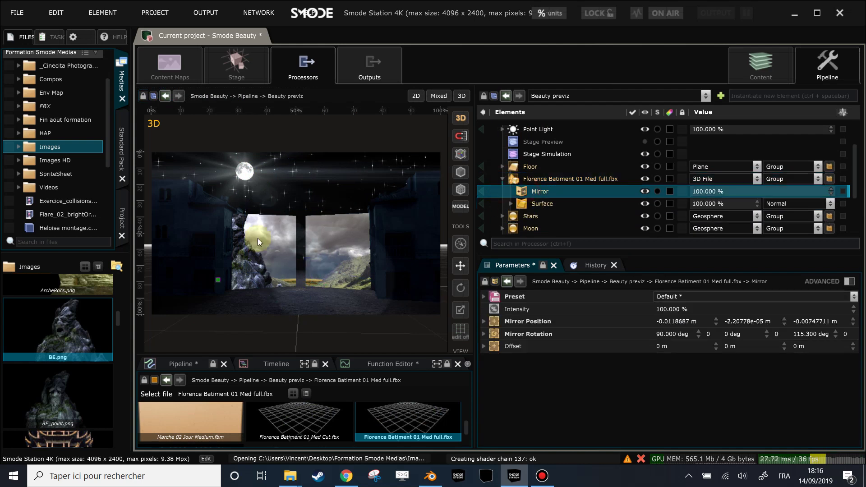
left_click_drag(217, 284, 215, 280)
Add the Day to Night II Lookup Table preset to BE.png in the Master Scene, with 44 % intensity
left_click(752, 68)
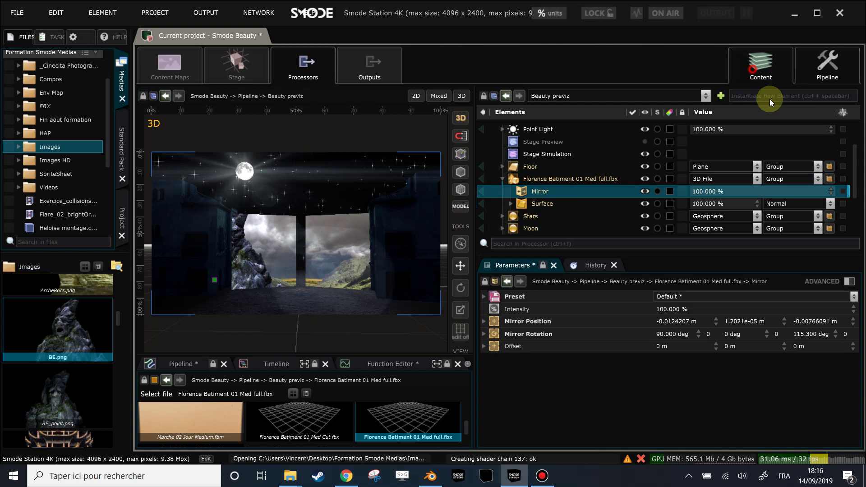
left_click(539, 196)
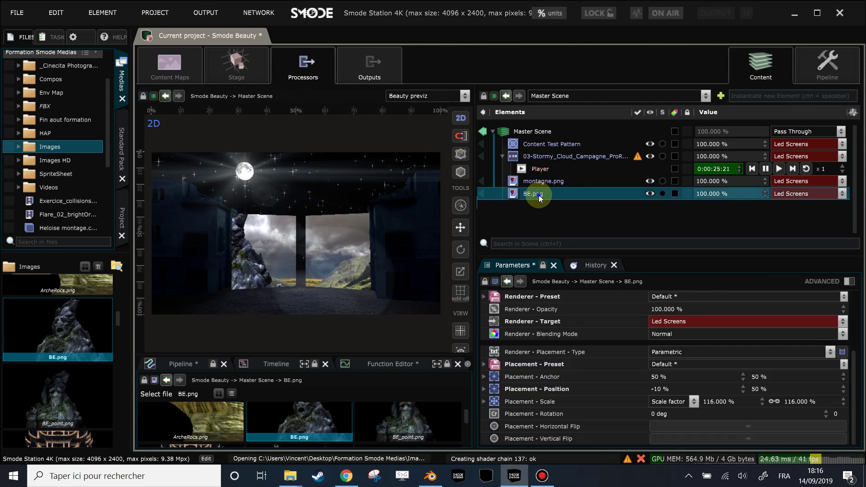
right_click(539, 195)
mouse_move(440, 180)
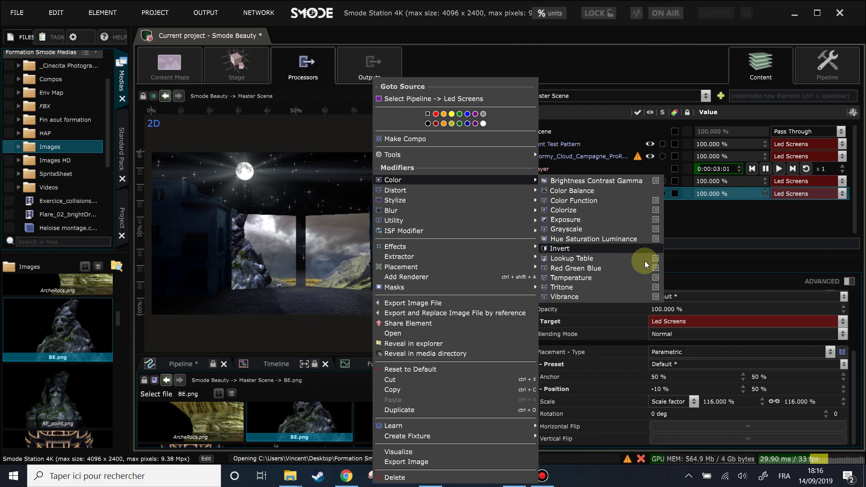
mouse_move(645, 261)
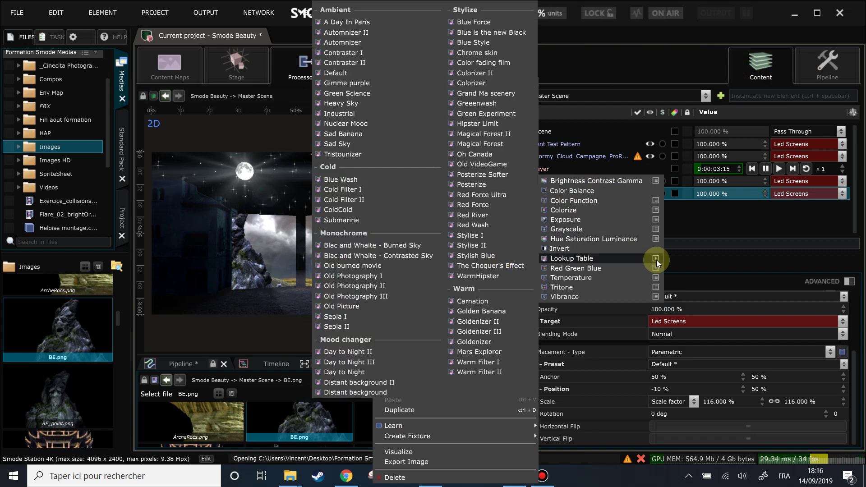
left_click(363, 356)
left_click_drag(694, 208, 663, 208)
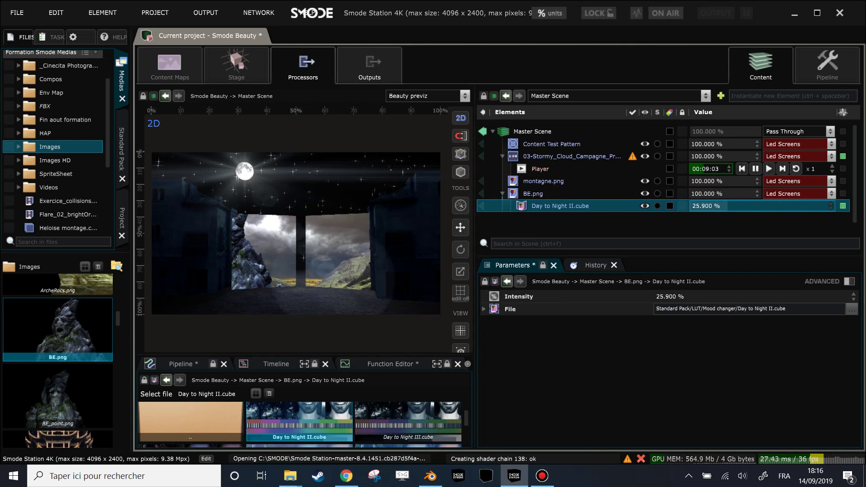
Add an Exposure modifier to the 03-Stormy_Cloud_Campagne_ProRes.mov layer and set its exposure to -3.4
left_click(534, 157)
right_click(531, 157)
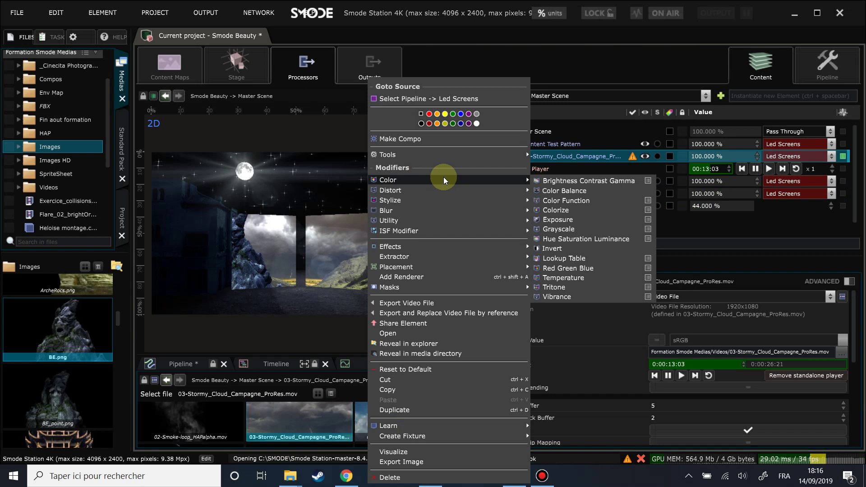
mouse_move(491, 180)
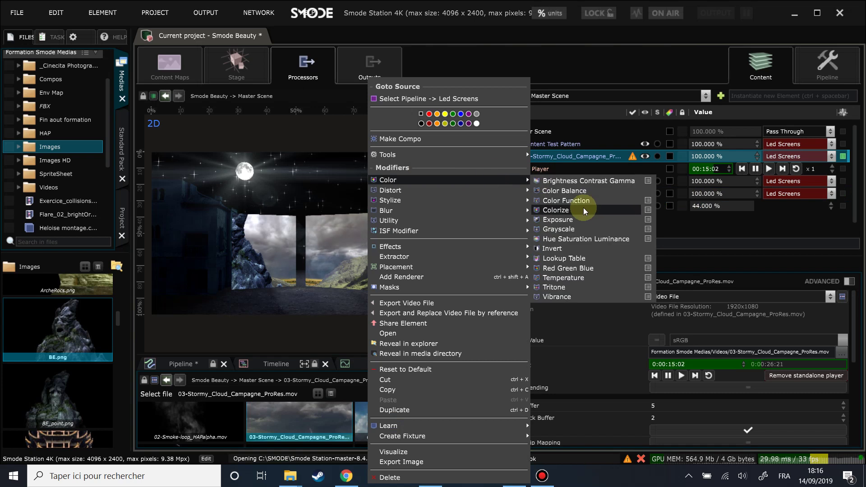
left_click(559, 219)
left_click_drag(663, 322, 736, 318)
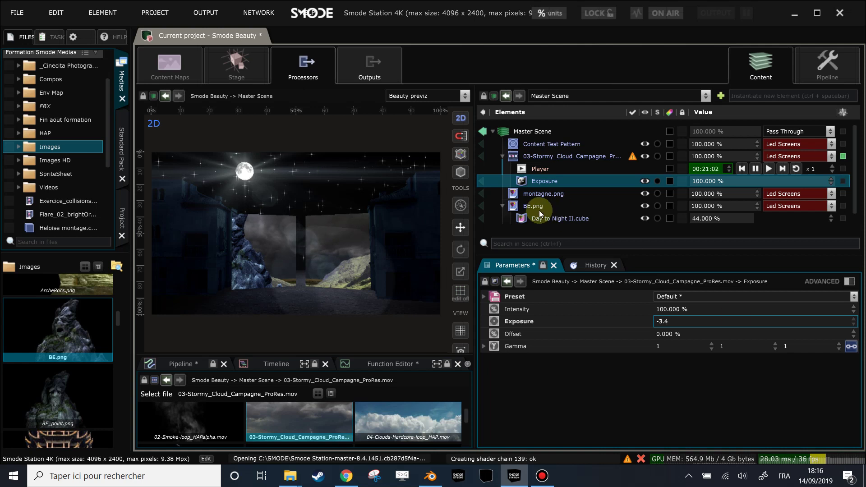
Copy Day to Night II.cube to montagne.png at 48.2 % intensity, and the video's Exposure modifier with exposure -1.2 and gamma 0.84
left_click_drag(537, 221, 536, 196)
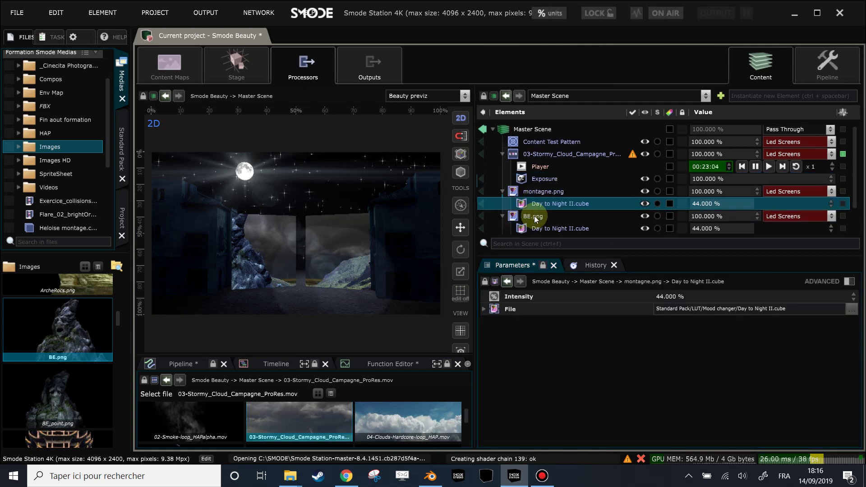
mouse_move(702, 206)
left_mouse_down()
mouse_move(773, 204)
mouse_move(703, 204)
left_mouse_up()
left_click_drag(537, 177, 535, 194)
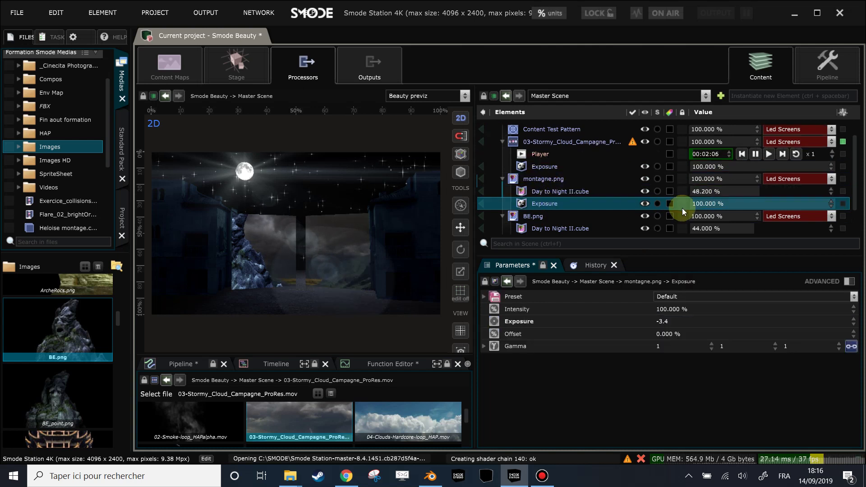
left_click_drag(661, 345, 694, 322)
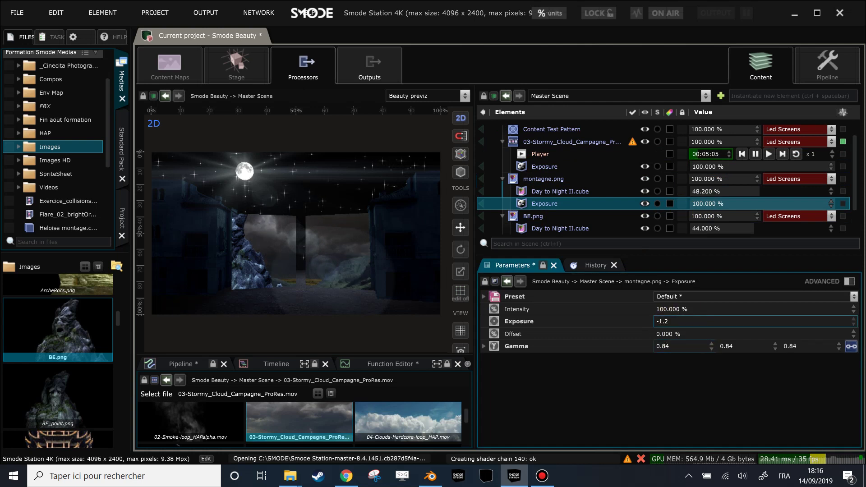
Set the placement scale of the 03-Stormy_Cloud_Campagne_ProRes.mov layer to 113 %
left_click(539, 141)
scroll(802, 408, "down", 8)
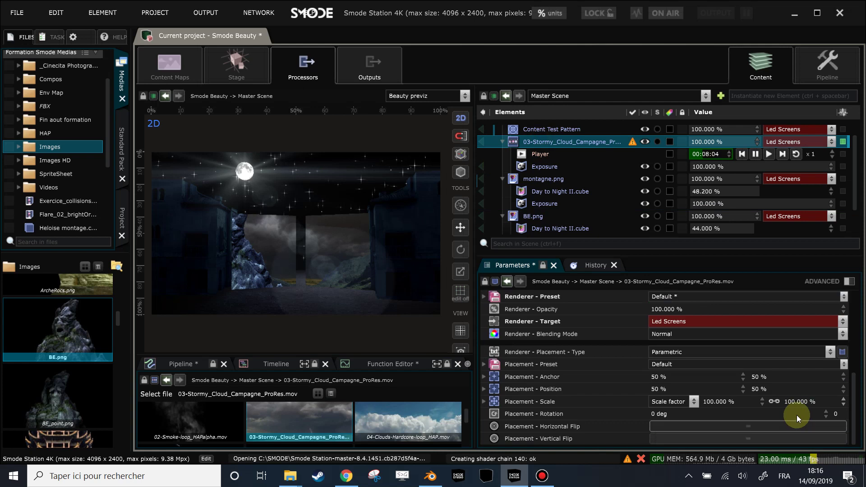
left_click_drag(797, 402, 798, 399)
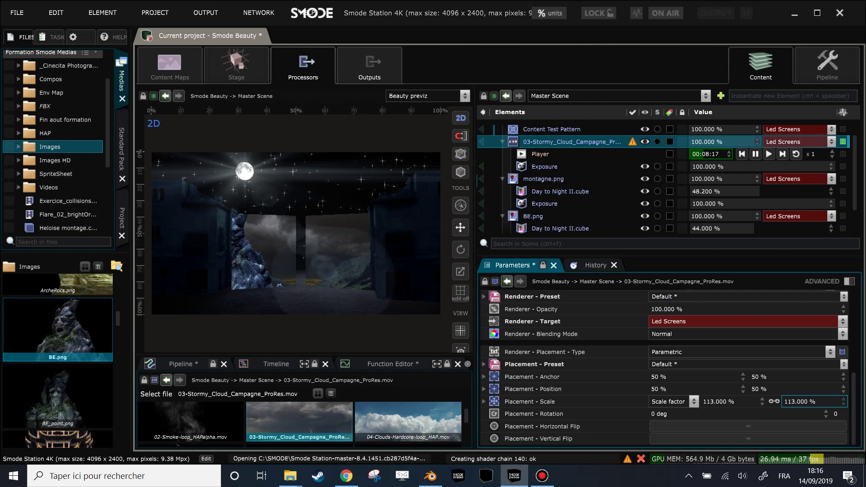
Lower the exposure of montagne.png's Exposure modifier to -1.72, display montagne.png alone, and add a Bezier Mask to that modifier
left_click(543, 204)
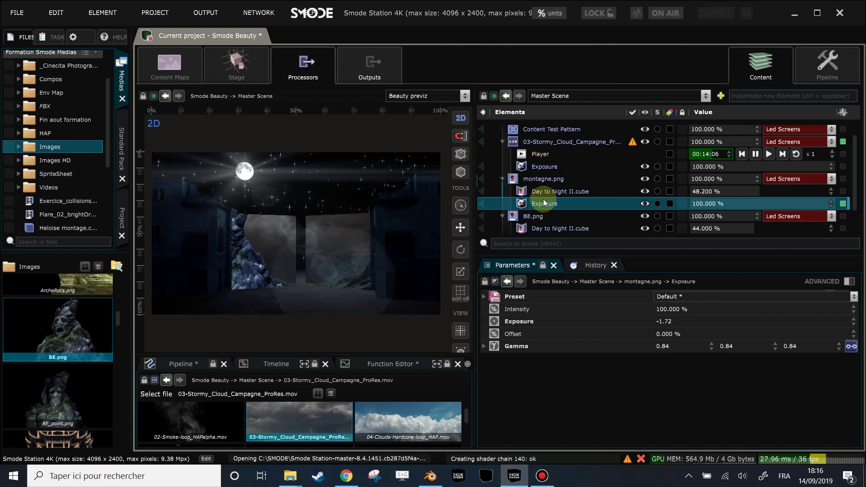
right_click(549, 199)
left_click(494, 168)
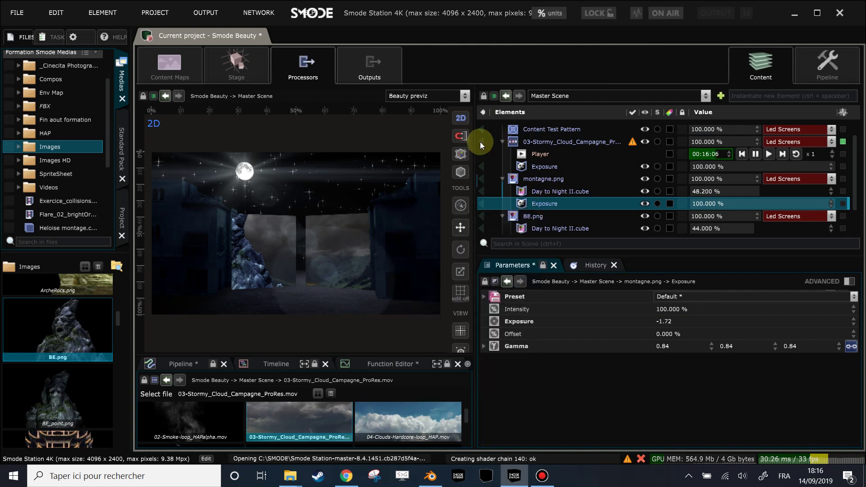
left_click(507, 141)
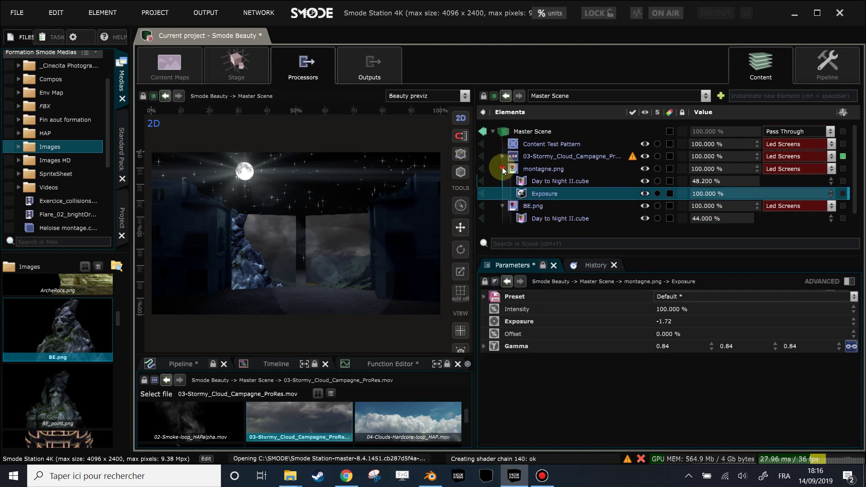
left_click(503, 168)
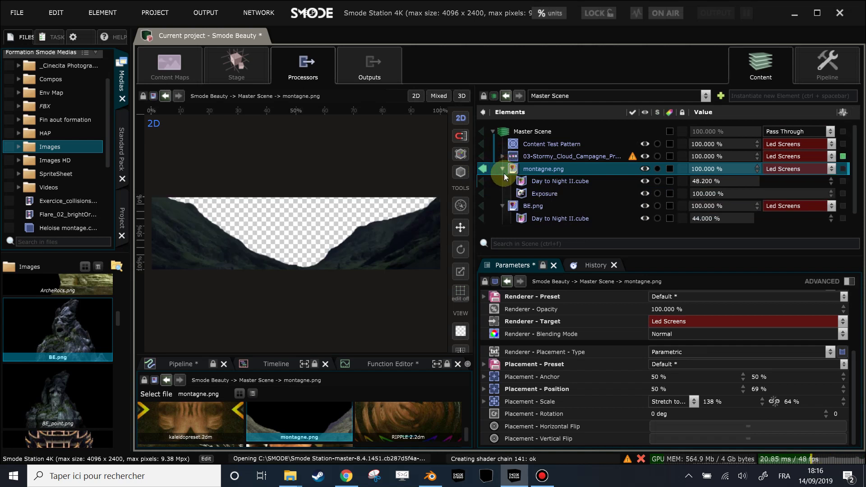
left_click(525, 194)
right_click(526, 194)
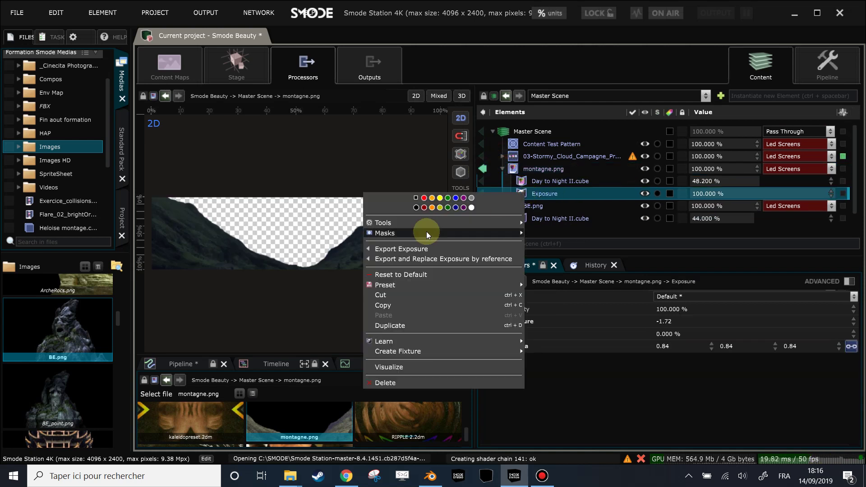
mouse_move(427, 232)
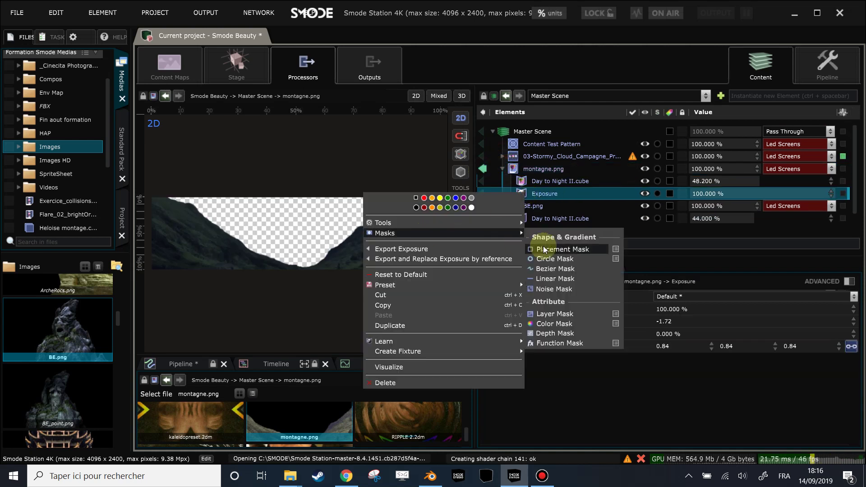
left_click(561, 270)
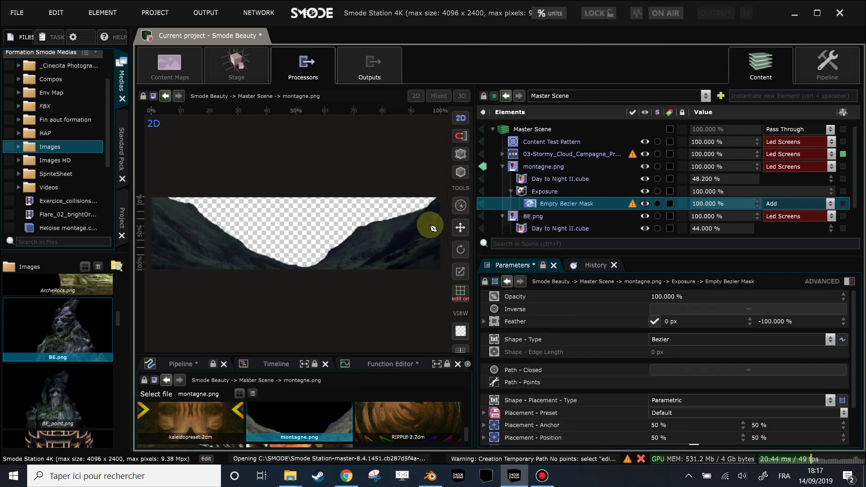
Draw a closed eight-point Bezier mask path over montagne.png, enclosing the valley and the upper part of its right slope
left_click_drag(444, 199, 392, 244)
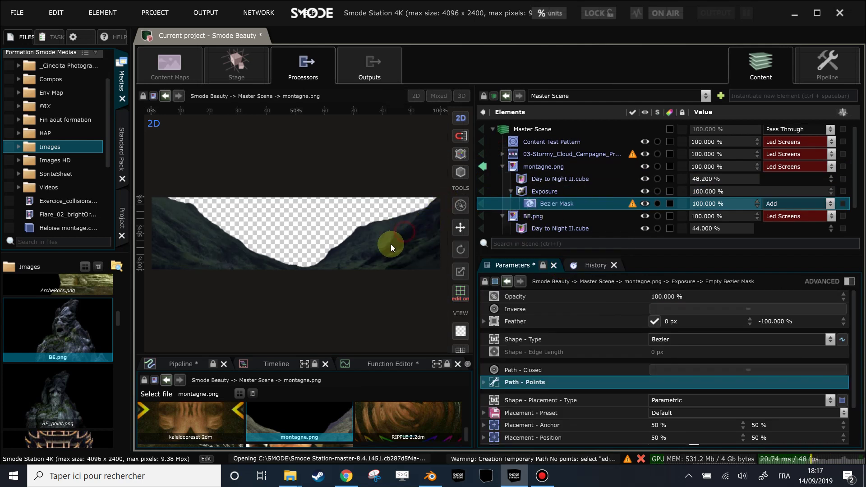
left_click_drag(404, 235, 389, 244)
left_click_drag(344, 267, 263, 266)
left_click(276, 221)
left_click_drag(322, 185, 358, 174)
left_click_drag(420, 163, 437, 169)
left_click(444, 200)
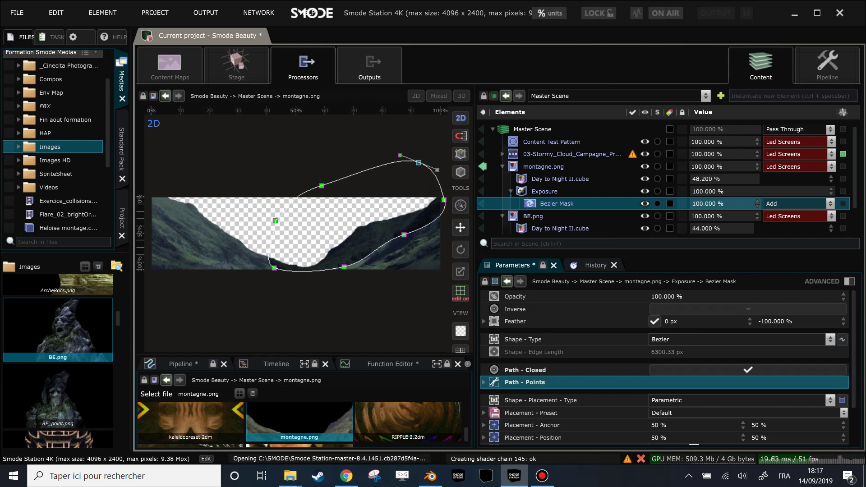
Set the Bezier Mask's feather to 202.71 px, invert the mask, and return the viewport to the Master Scene
left_click_drag(673, 321, 678, 321)
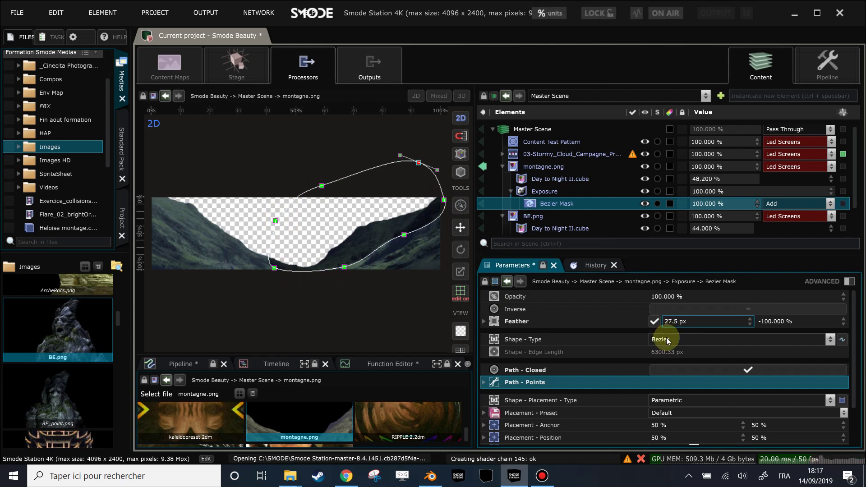
left_click_drag(695, 321, 701, 318)
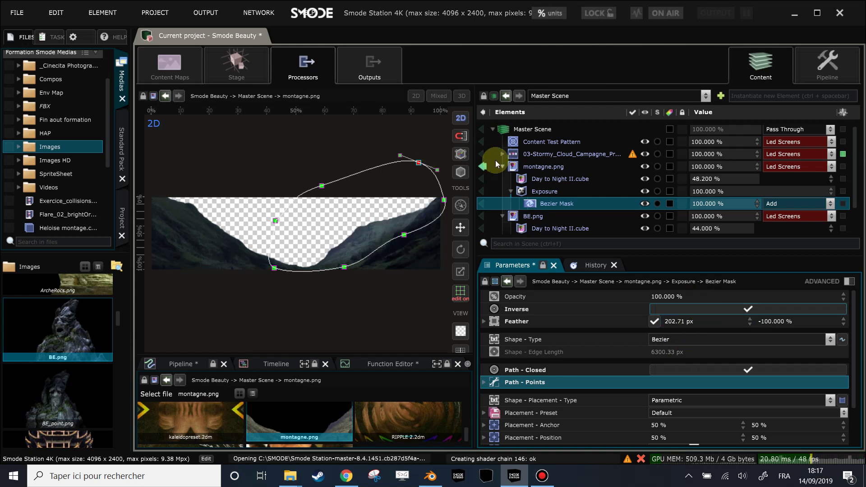
left_click(483, 168)
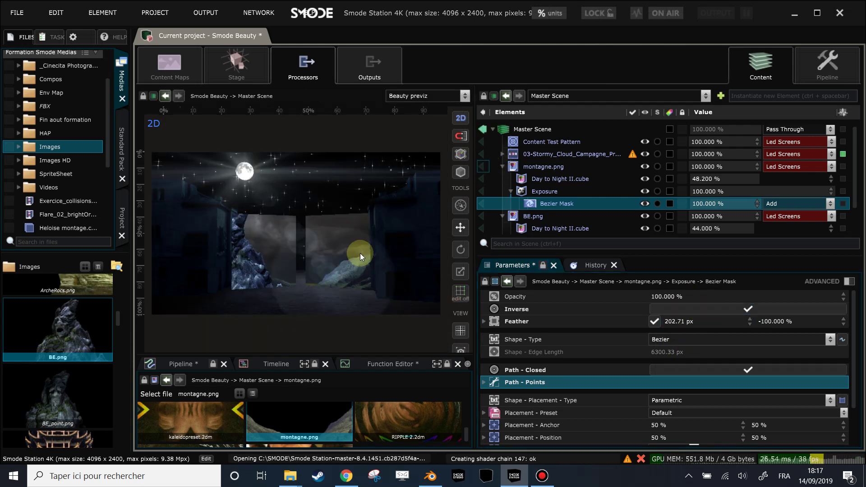
scroll(375, 253, "up", 1)
left_click(554, 208)
mouse_move(358, 247)
middle_mouse_down()
mouse_move(347, 234)
mouse_move(358, 242)
middle_mouse_up()
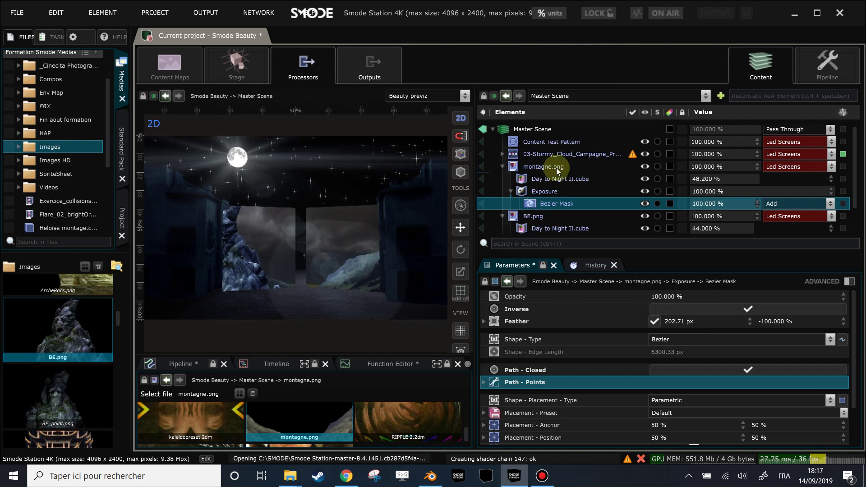
Set montagne.png's Day to Night II.cube intensity to 50.5 % and copy that modifier to the 03-Stormy_Cloud_Campagne_ProRes.mov layer
left_click(562, 180)
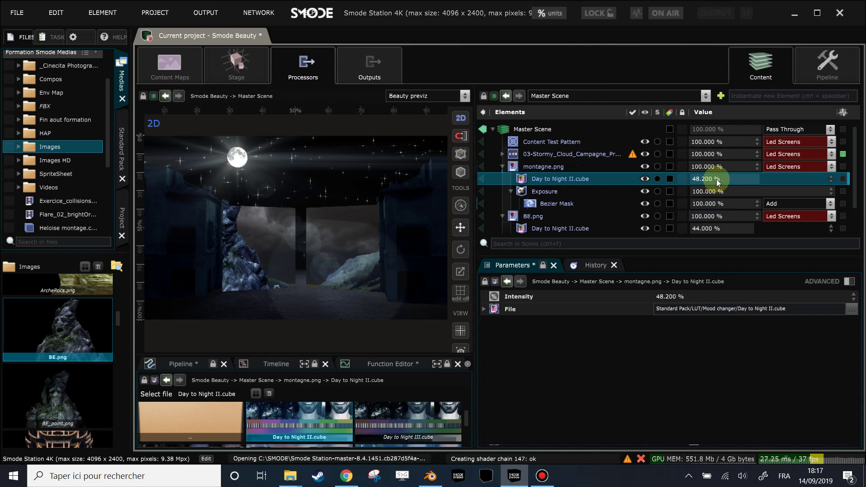
left_click_drag(717, 182, 723, 182)
left_click_drag(549, 179, 549, 156)
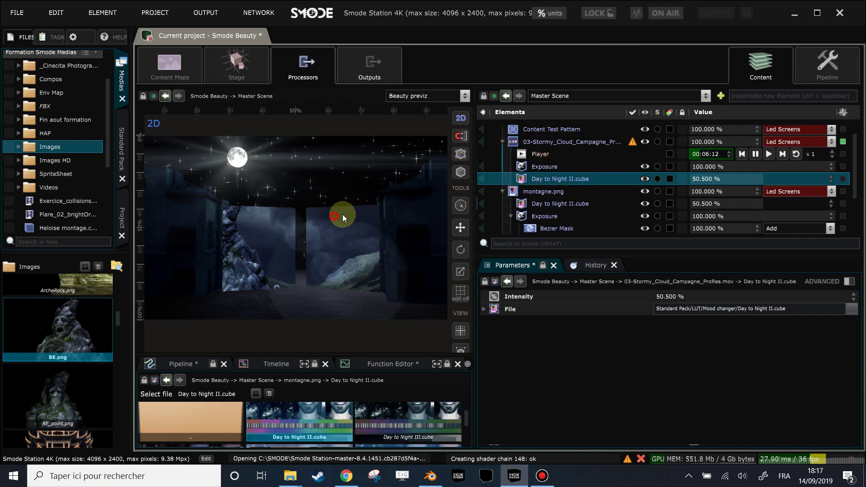
Show the pipeline view, open the Beauty previz processor, and collapse the Florence Batiment 01 Med full.fbx element
scroll(363, 215, "down", 2)
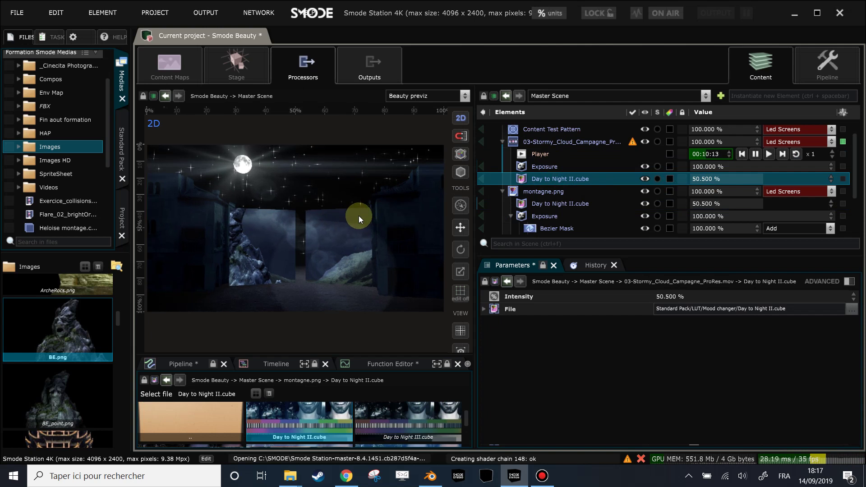
left_click_drag(361, 355, 366, 309)
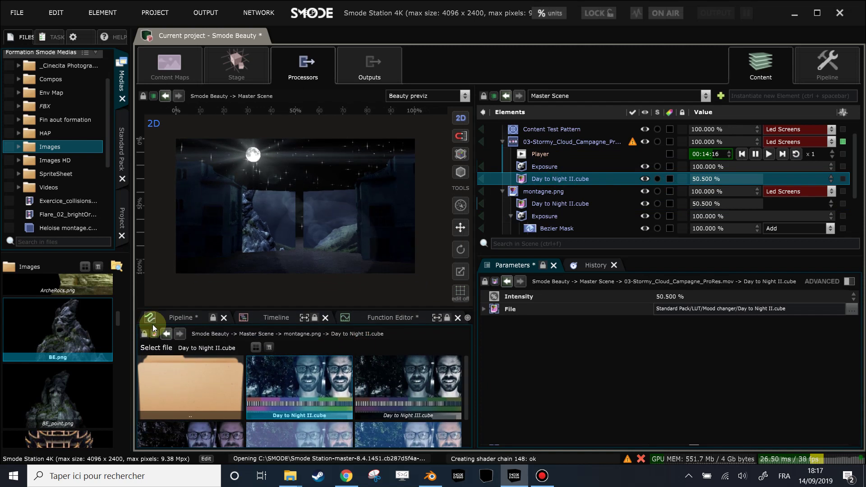
left_click(185, 317)
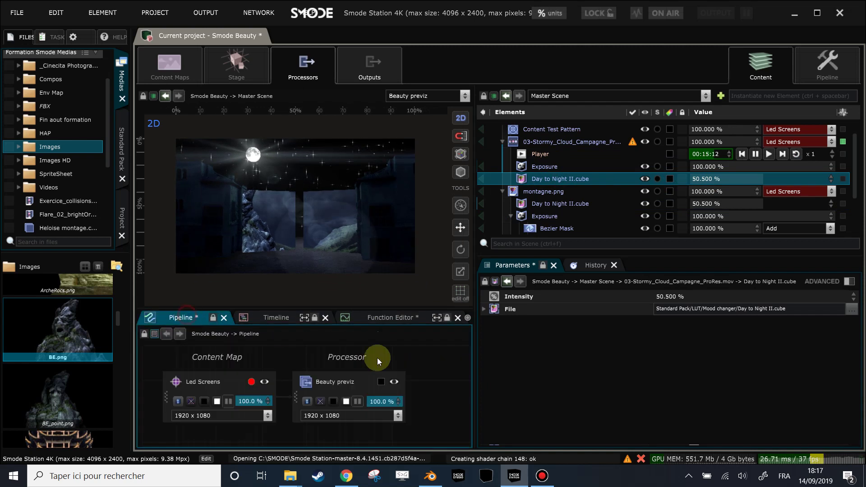
left_click(338, 381)
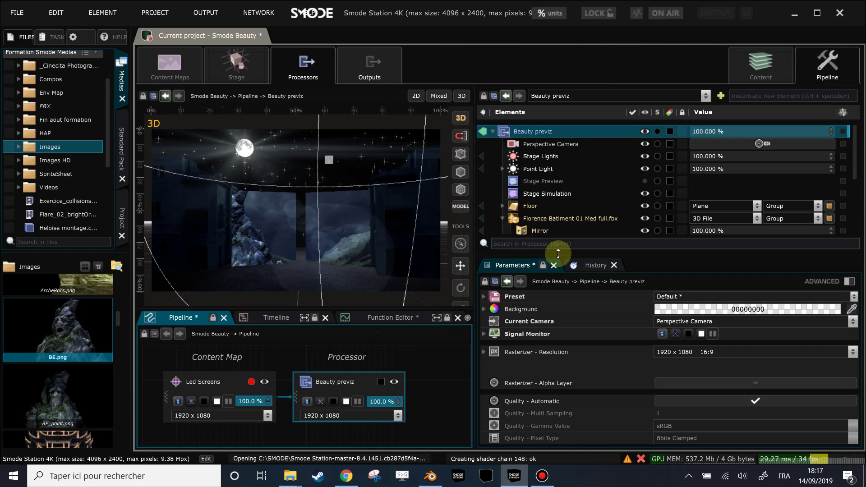
left_click(502, 220)
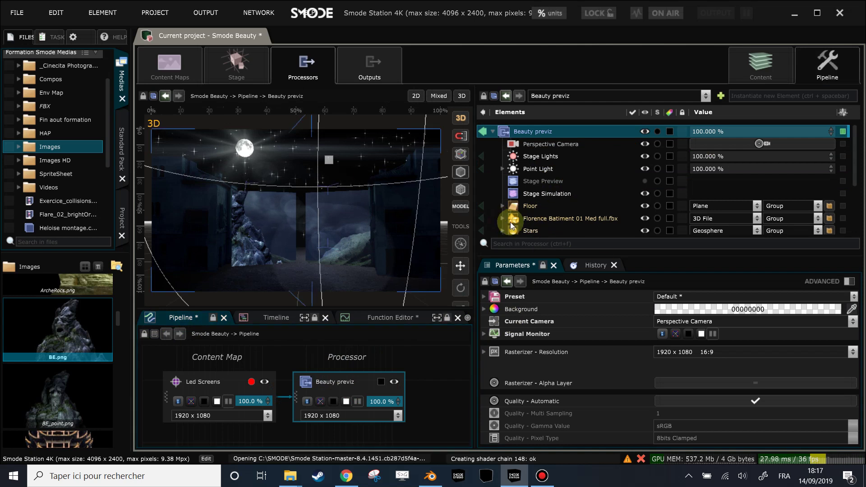
left_click_drag(608, 257, 609, 281)
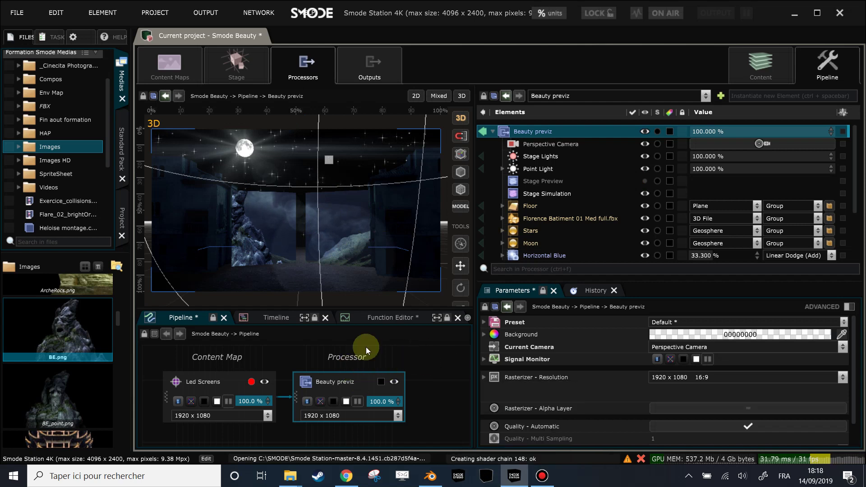
Create a new processor labelled Mapping at 1920 x 1080 in the pipeline
left_click_drag(377, 309, 384, 270)
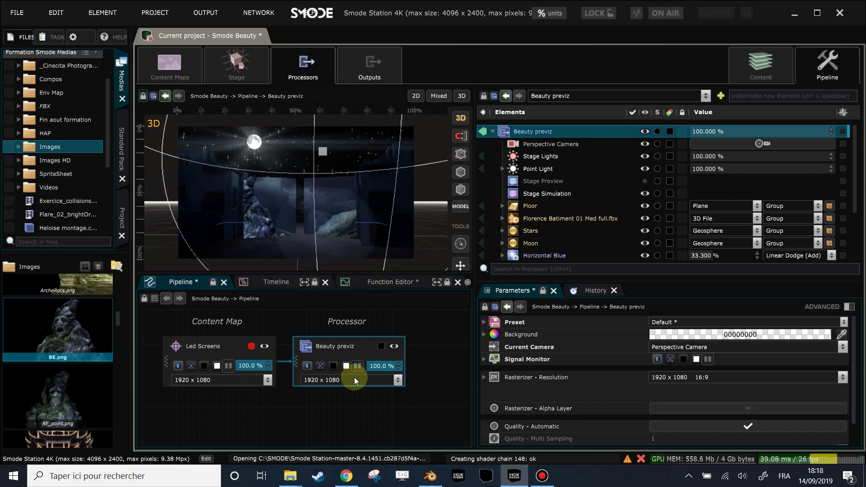
right_click(307, 405)
mouse_move(336, 395)
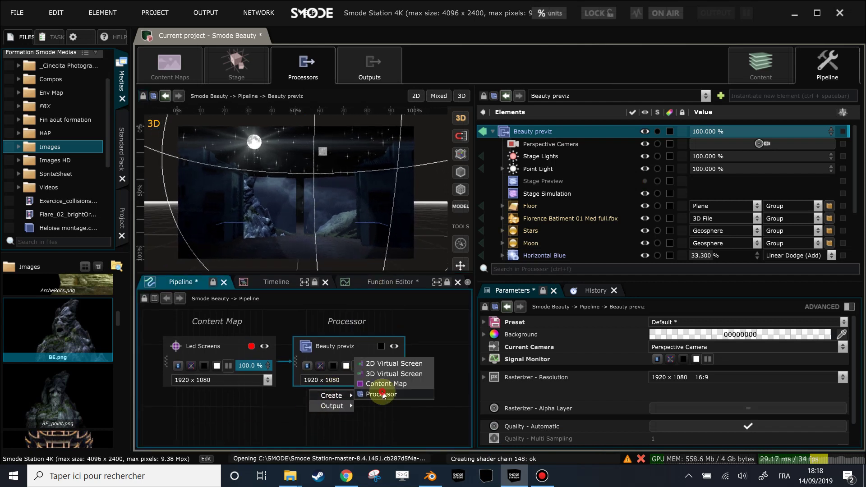
left_click(381, 395)
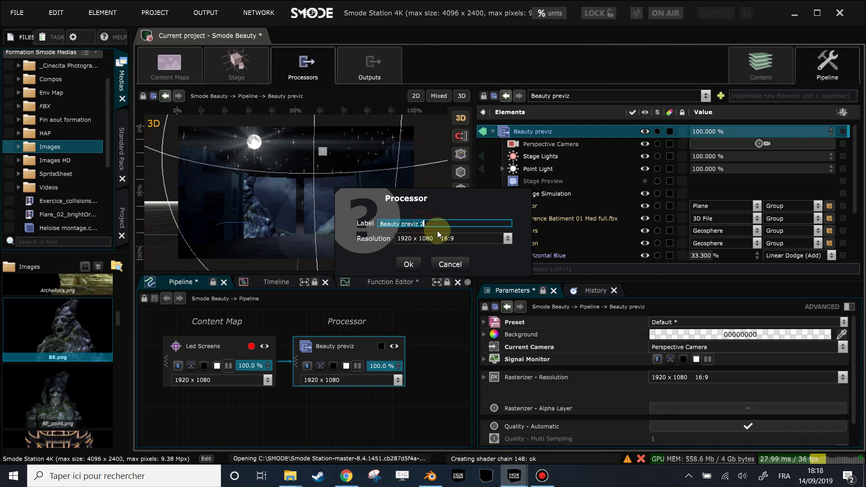
type("Mappi")
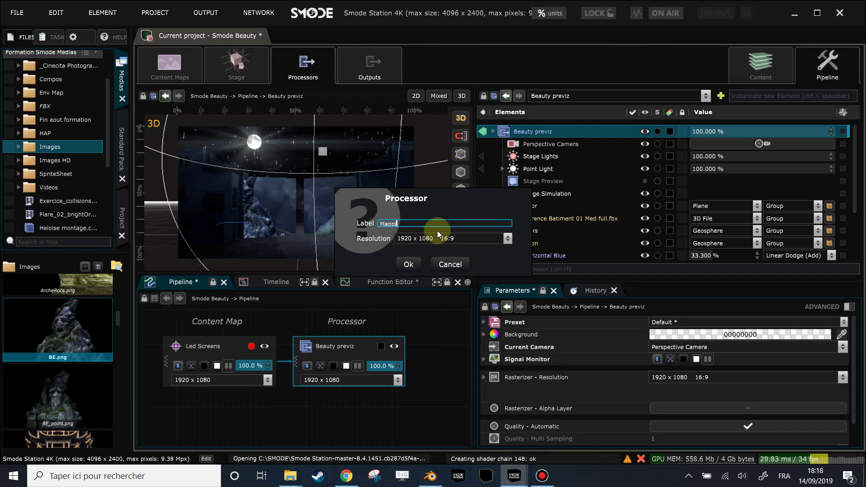
type("ng")
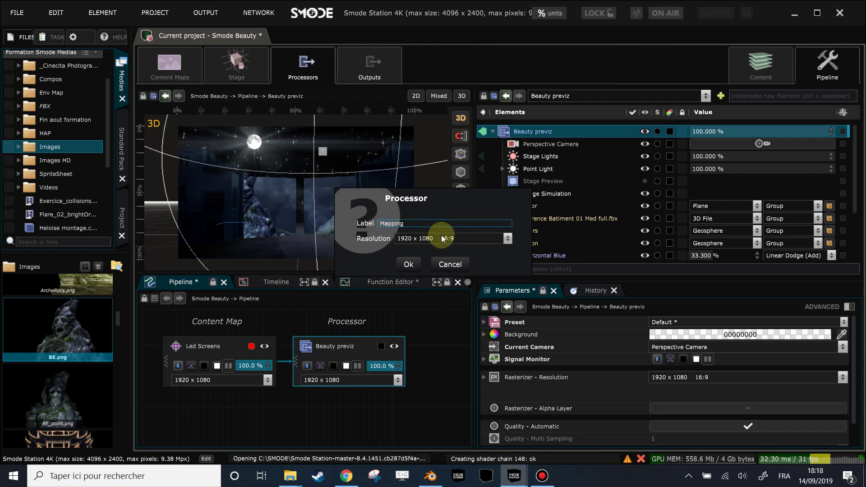
left_click(411, 264)
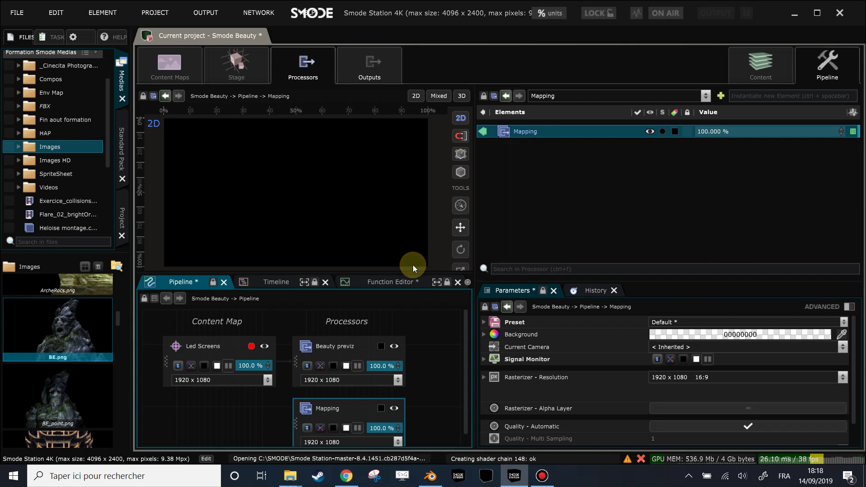
Add a Led Screens pipeline layer to the Mapping processor
right_click(516, 147)
mouse_move(478, 174)
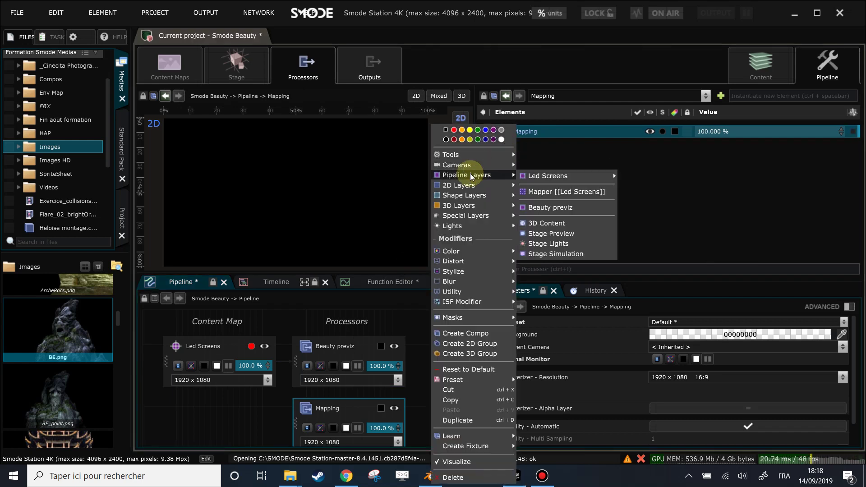
left_click(569, 176)
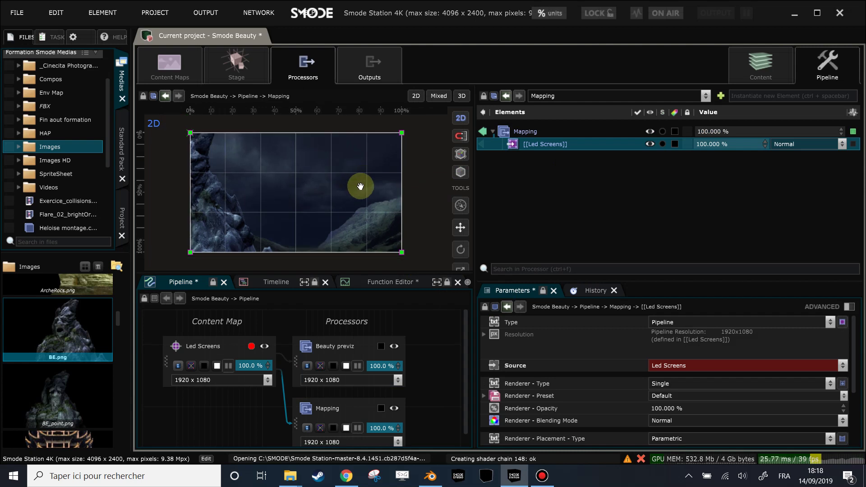
Try scaling down the Led Screens layer from its lower-right corner, and undo the scaling
right_click(518, 160)
left_click(543, 162)
left_click(518, 132)
left_click(521, 145)
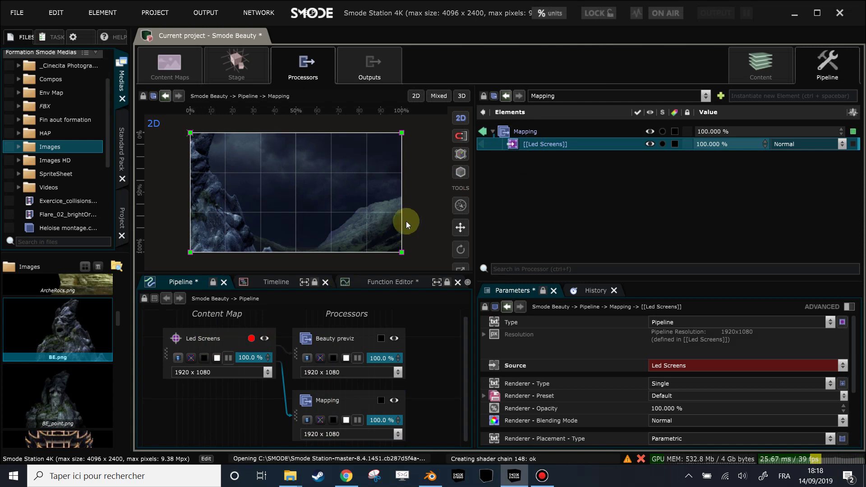
left_click_drag(402, 252, 301, 203)
key("ctrl+z")
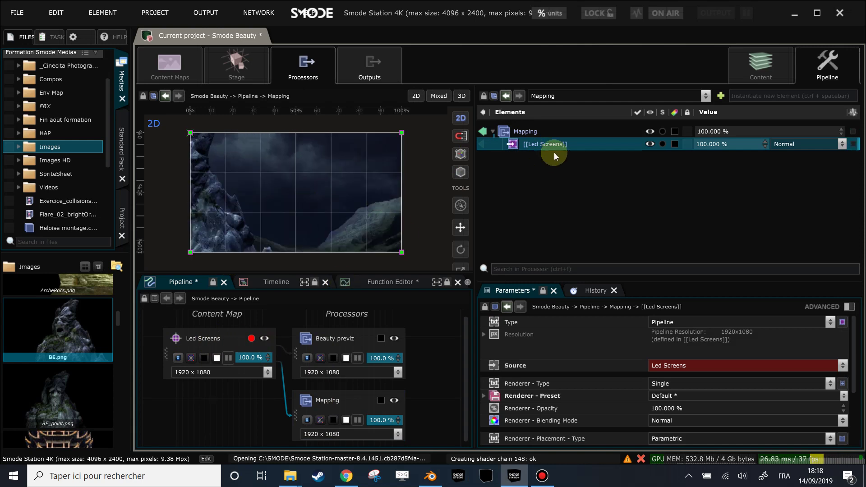
Hide the Led Screens layer, add a Led Screens Mapper to the Mapping processor, and inspect its input and left area
right_click(527, 170)
mouse_move(524, 173)
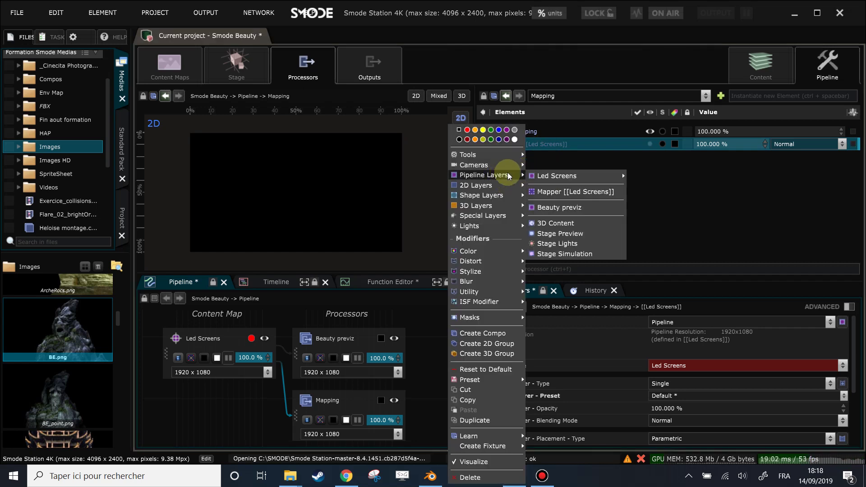
left_click(563, 190)
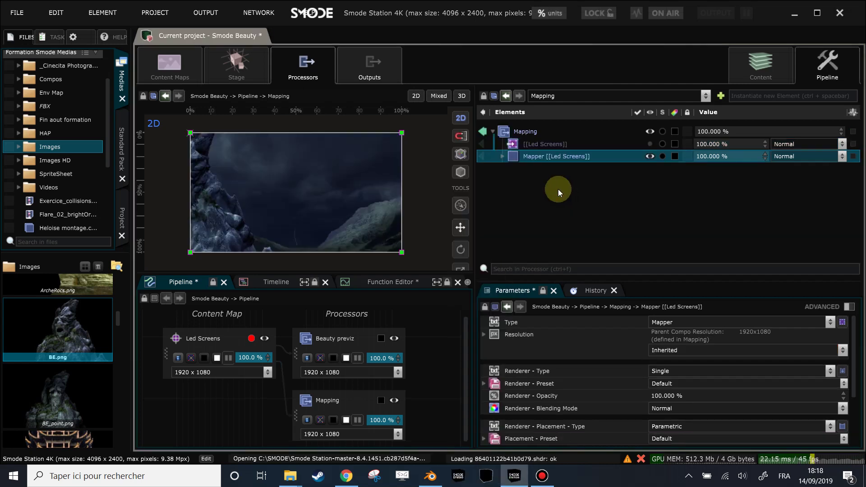
left_click(501, 156)
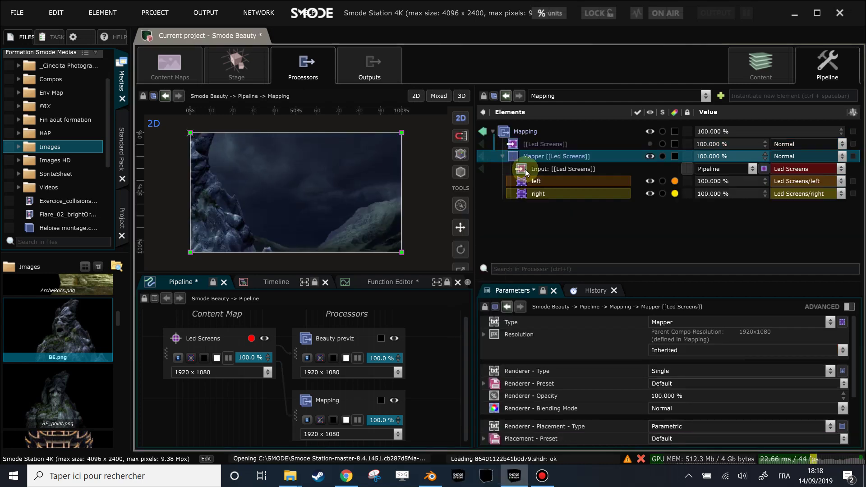
left_click(536, 181)
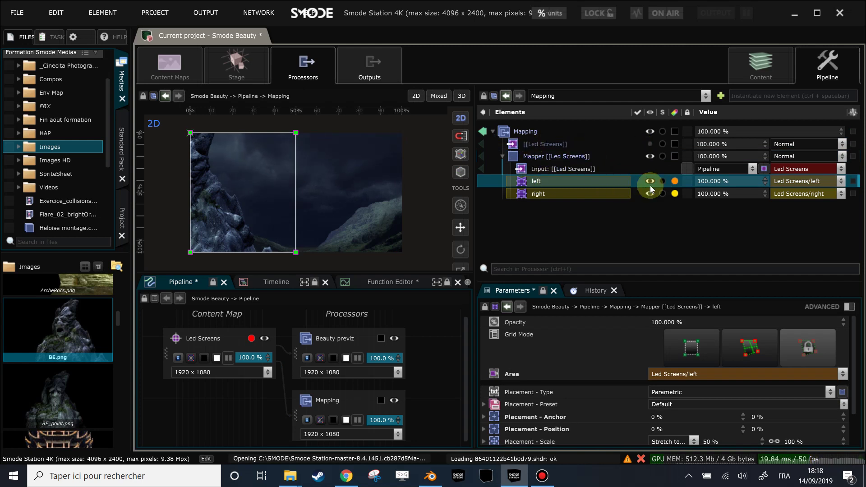
left_click(548, 170)
Add a Full item to the Led Screens Mapper and hide its left and right areas
right_click(525, 154)
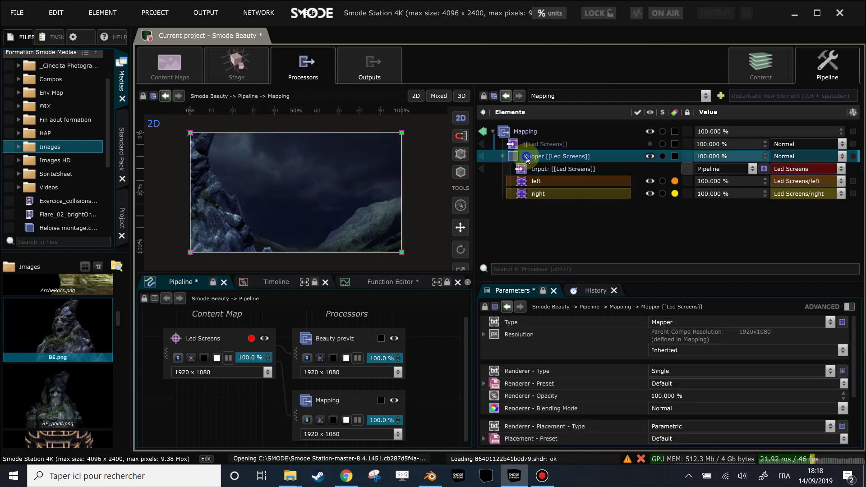
mouse_move(467, 192)
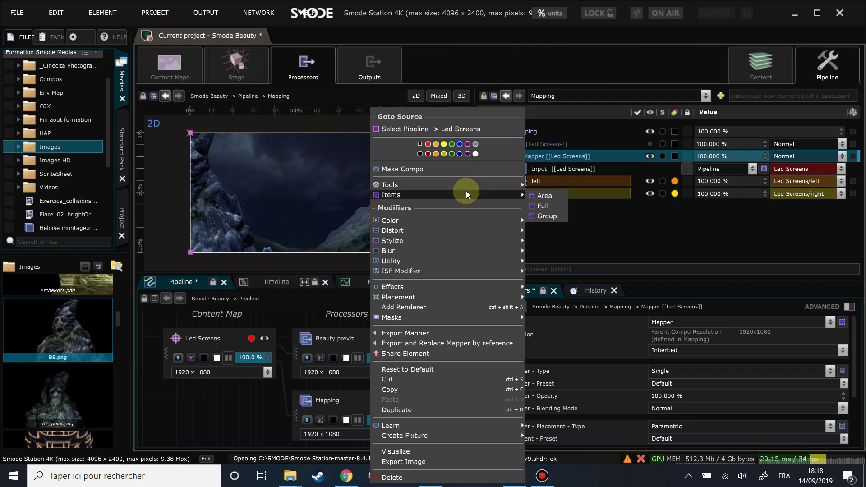
left_click(548, 206)
left_click(650, 194)
left_click(650, 181)
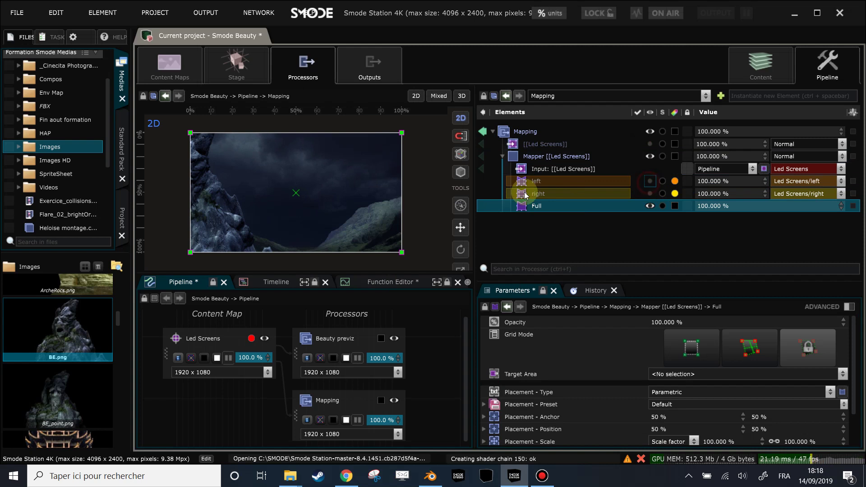
Set the Full item's grid mode to Edit Source and place five grid points, from right of centre out towards the image corners
left_click_drag(690, 286, 686, 246)
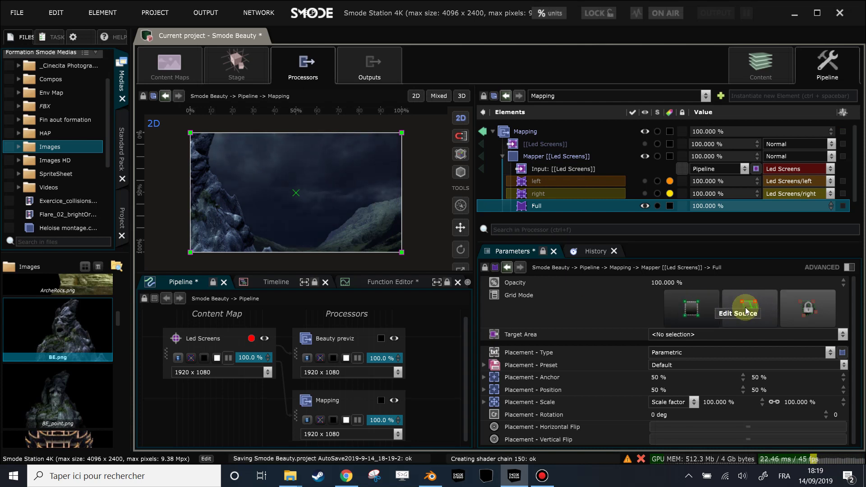
left_click(691, 311)
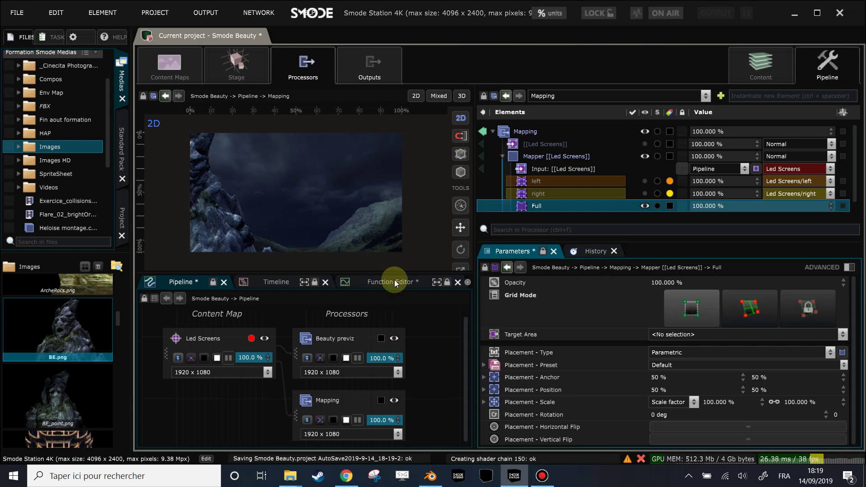
left_click_drag(392, 274, 397, 329)
left_click(340, 227)
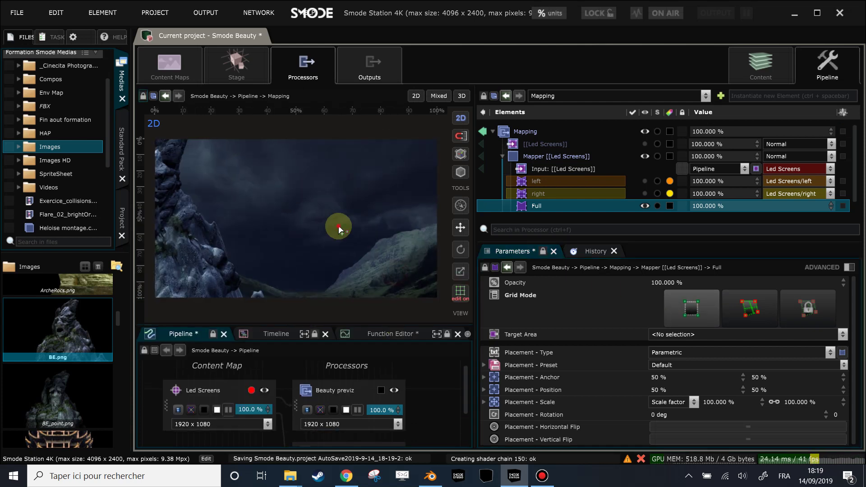
left_click(202, 168)
left_click(200, 274)
left_click(401, 143)
left_click(424, 294)
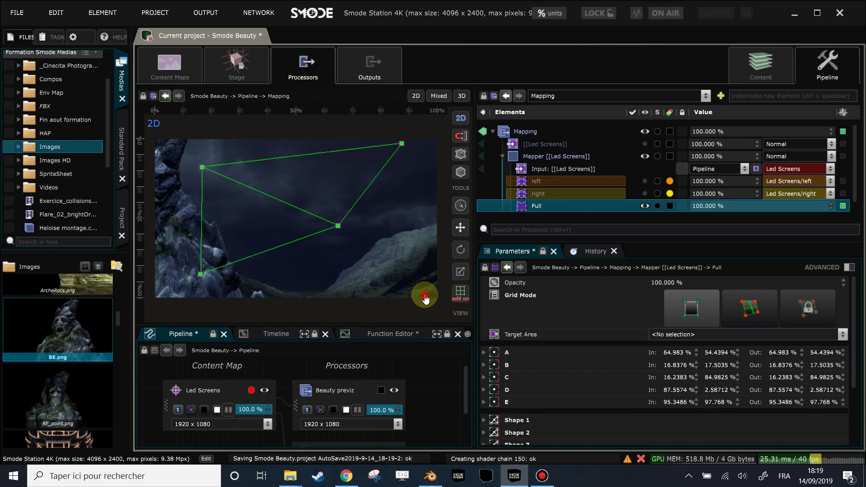
Add source grid points at the other three image corners and move point E just beyond the lower-right corner
left_click(153, 298)
left_click(152, 135)
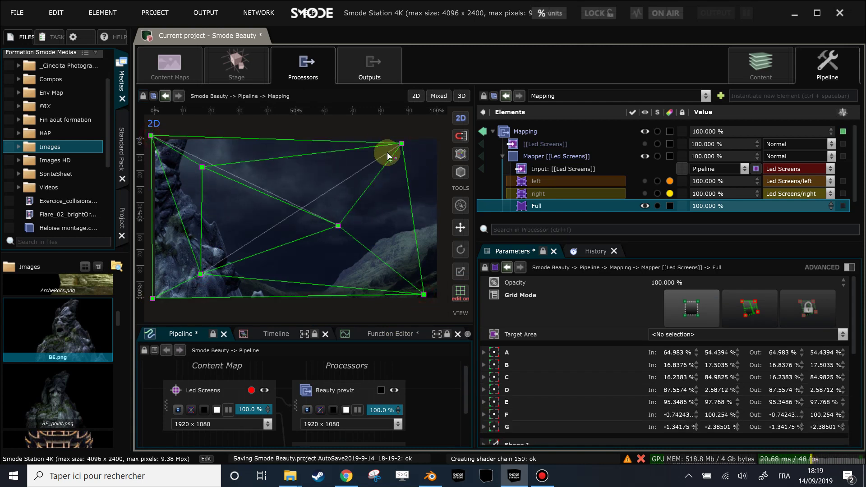
left_click(436, 137)
left_click_drag(424, 295, 437, 300)
Set the grid mode to Edit Target and warp the image by moving points A, B, C and G, with C at about 25 %, 63 %
left_click(757, 309)
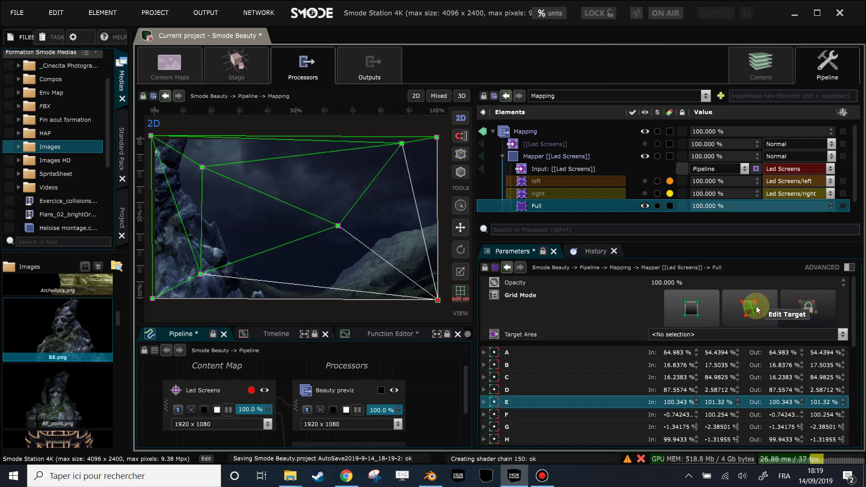
left_click_drag(338, 227, 308, 204)
left_click_drag(201, 273, 242, 265)
left_click_drag(202, 161, 252, 161)
mouse_move(151, 136)
left_mouse_down()
mouse_move(181, 156)
mouse_move(138, 127)
left_mouse_up()
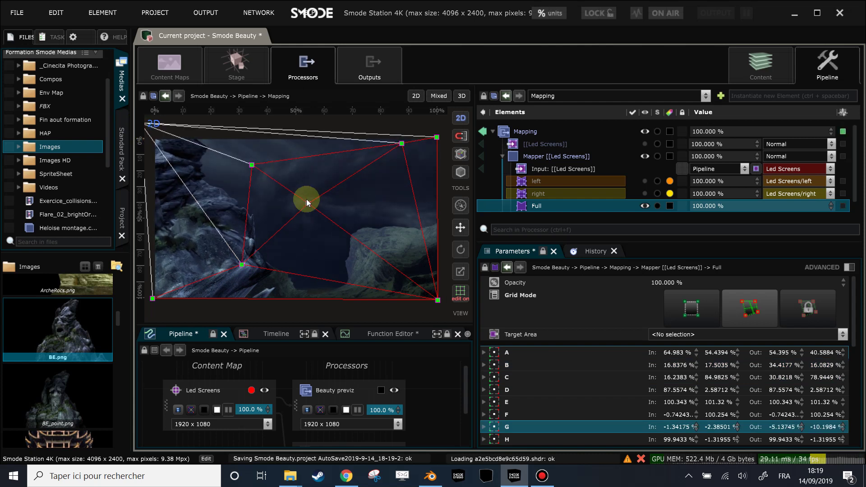
scroll(296, 213, "down", 1)
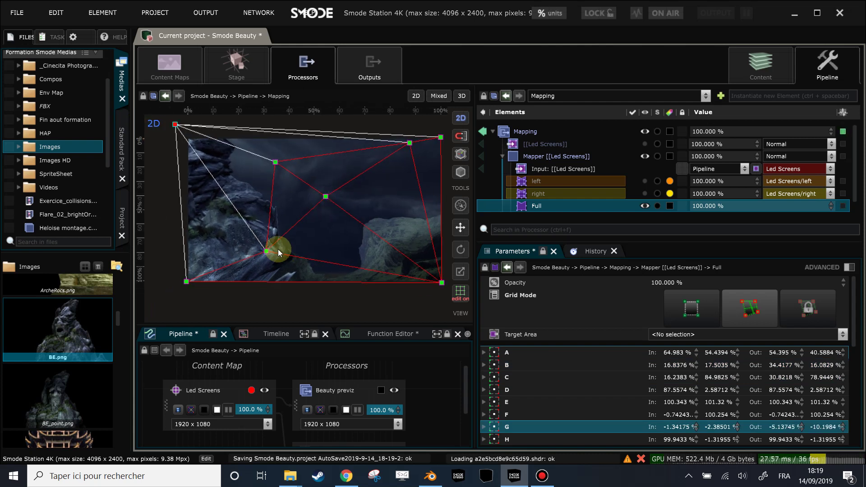
left_click_drag(268, 254, 254, 230)
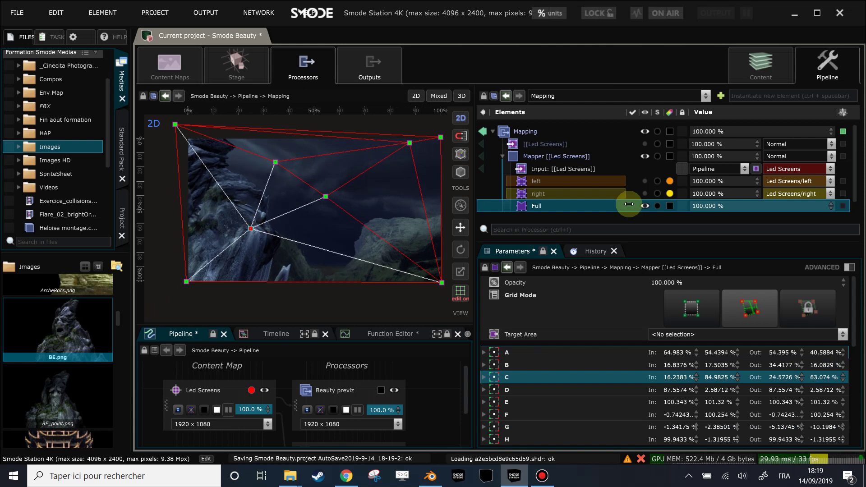
Check the mapper's rendering cost with the profiler, and lower target point A to about 55 %, 63 %
left_click(636, 13)
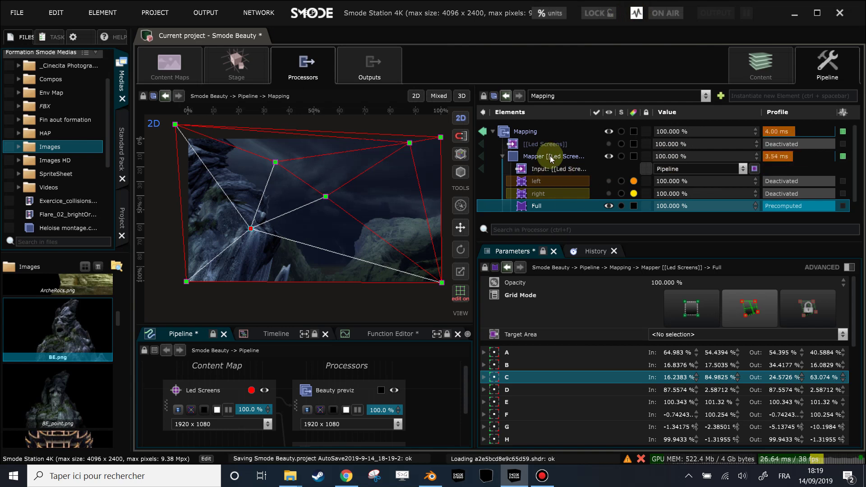
left_click(638, 12)
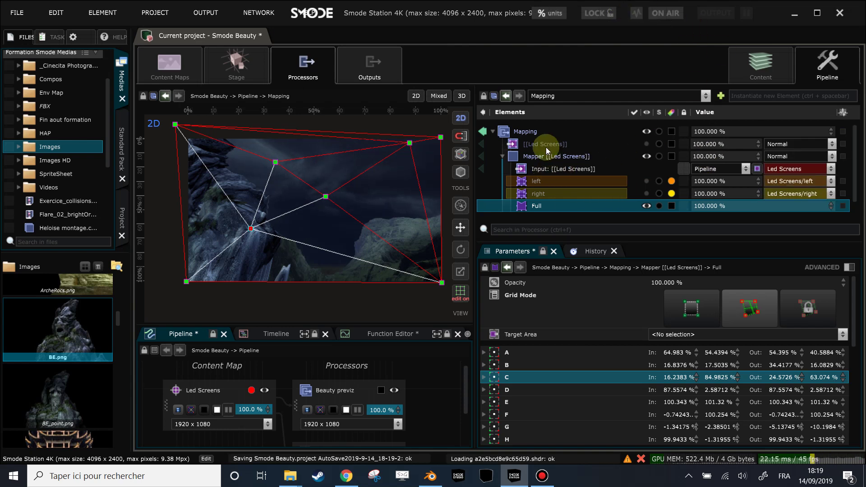
left_click_drag(331, 197, 329, 229)
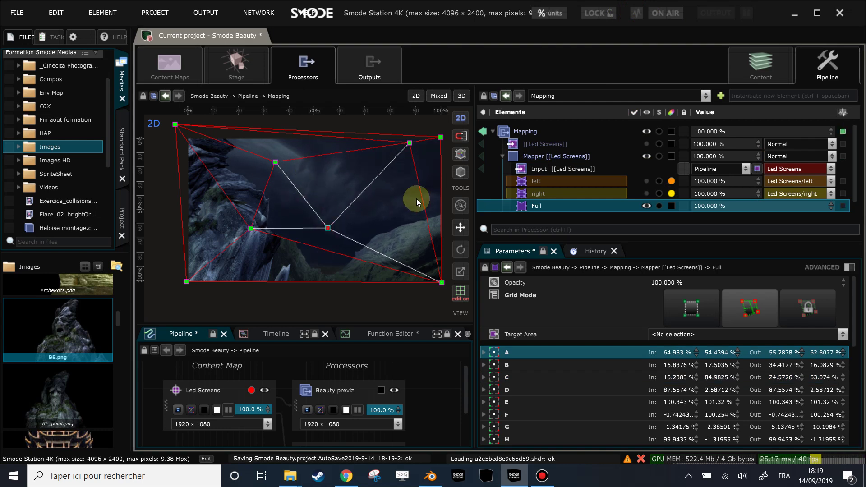
Return the Full item to Edit Source mode and add two grid points, one above and one below point A
left_click(461, 294)
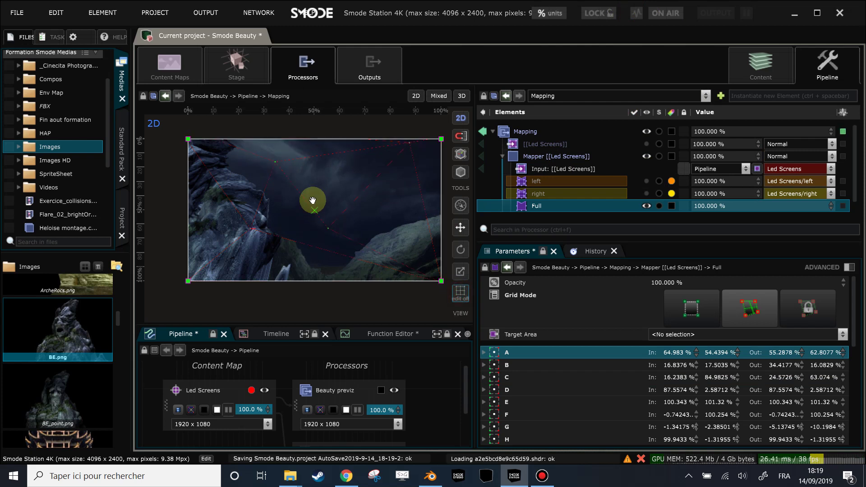
left_click(461, 290)
left_click(673, 303)
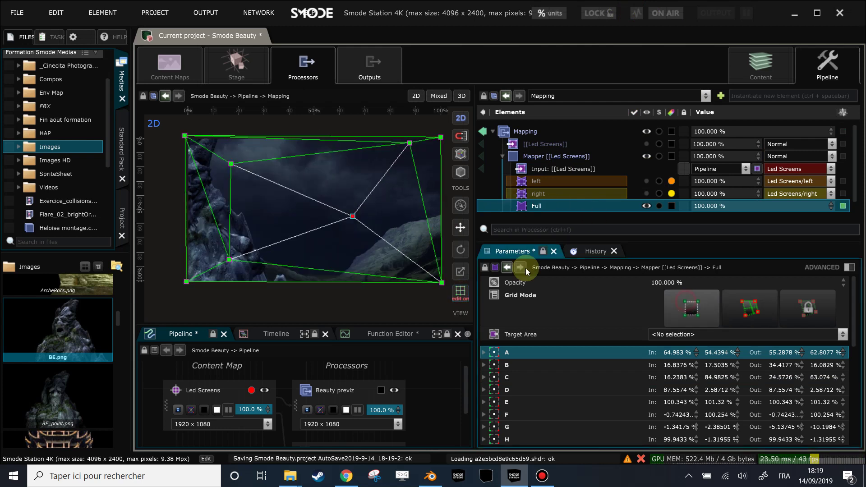
left_click(325, 170)
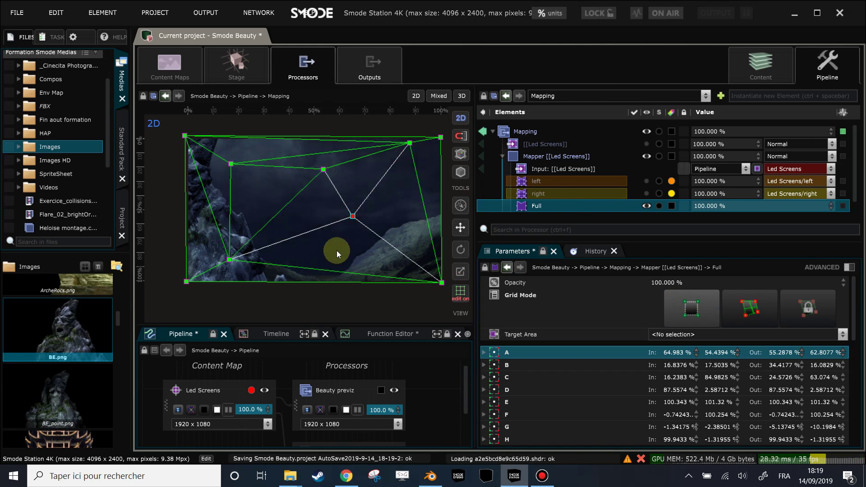
In Edit Target mode, move point A to about 66 %, 46 %, and show the Beauty previz processor
left_click(746, 307)
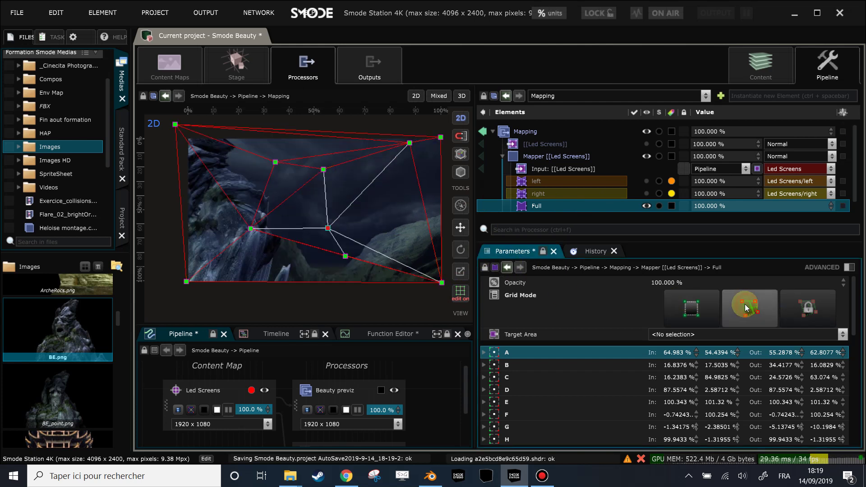
left_click_drag(331, 228, 356, 204)
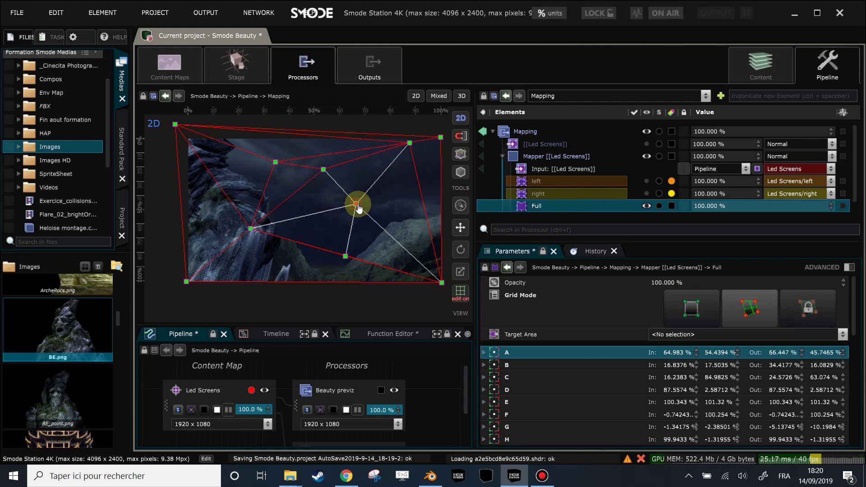
left_click(350, 390)
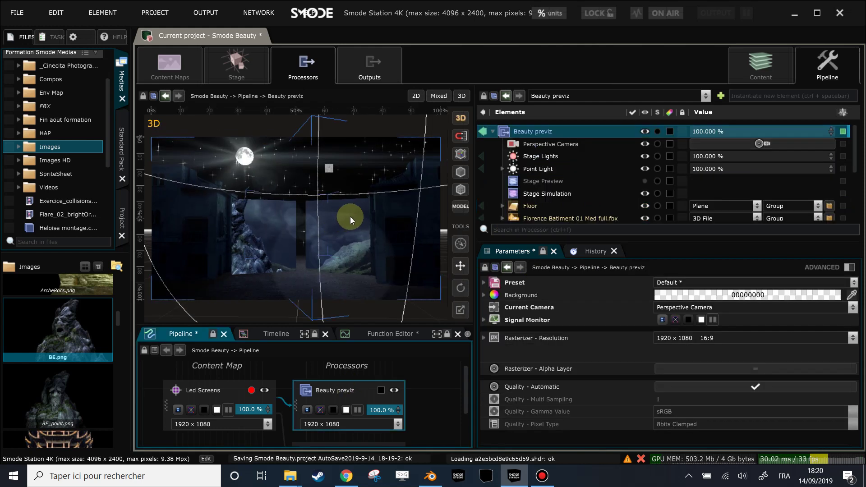